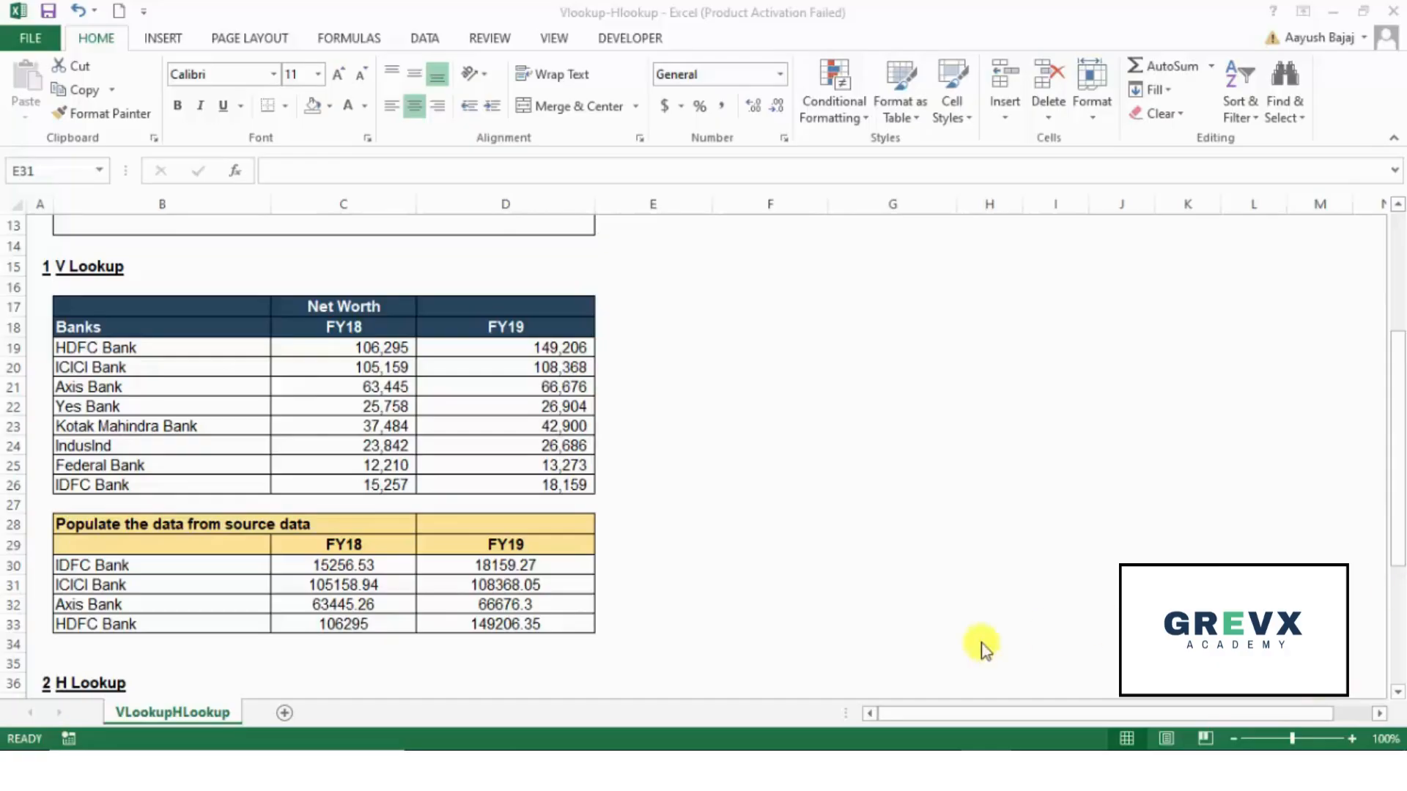
click(675, 581)
click(550, 570)
key(shift+Down)
key(shift+Down)
key(shift+Down)
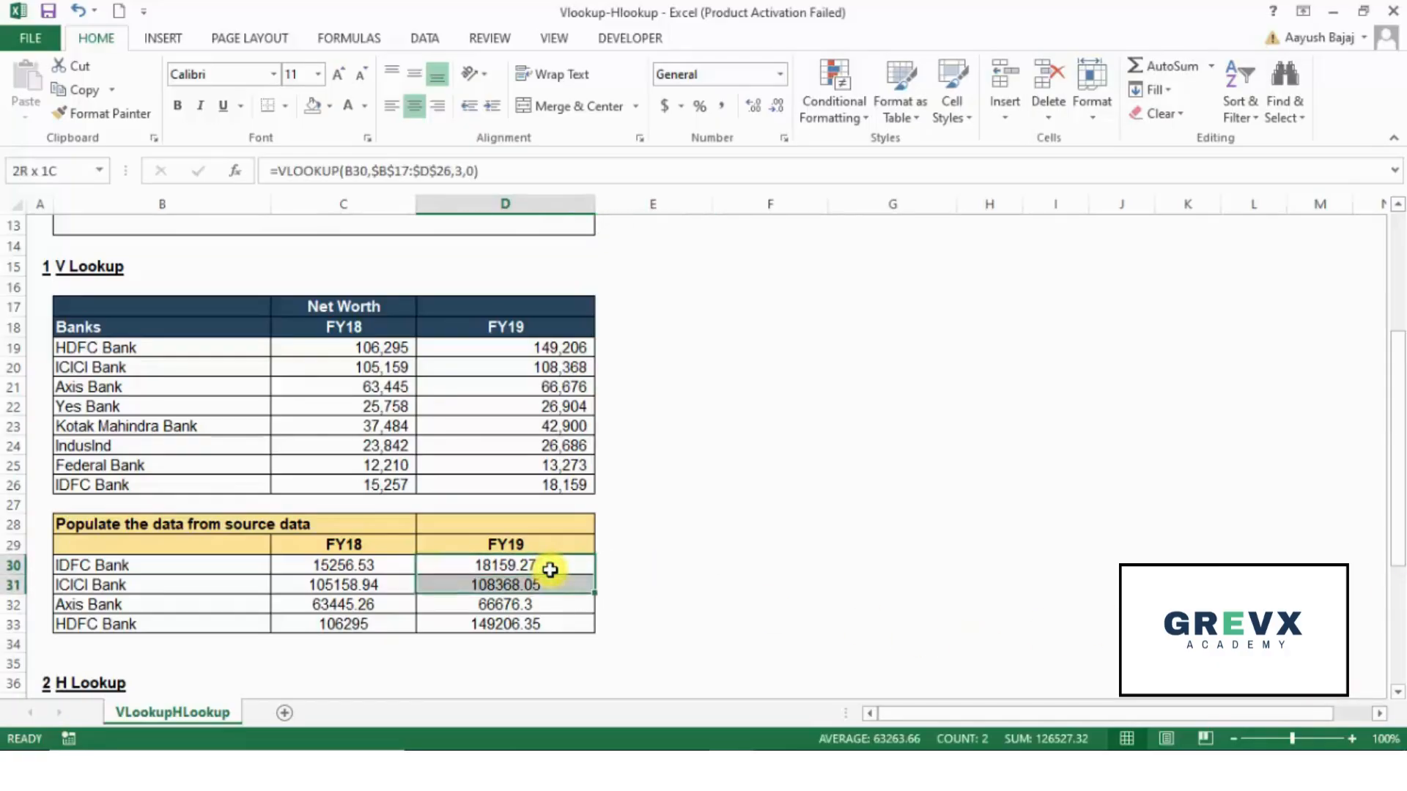
key(Delete)
key(Left)
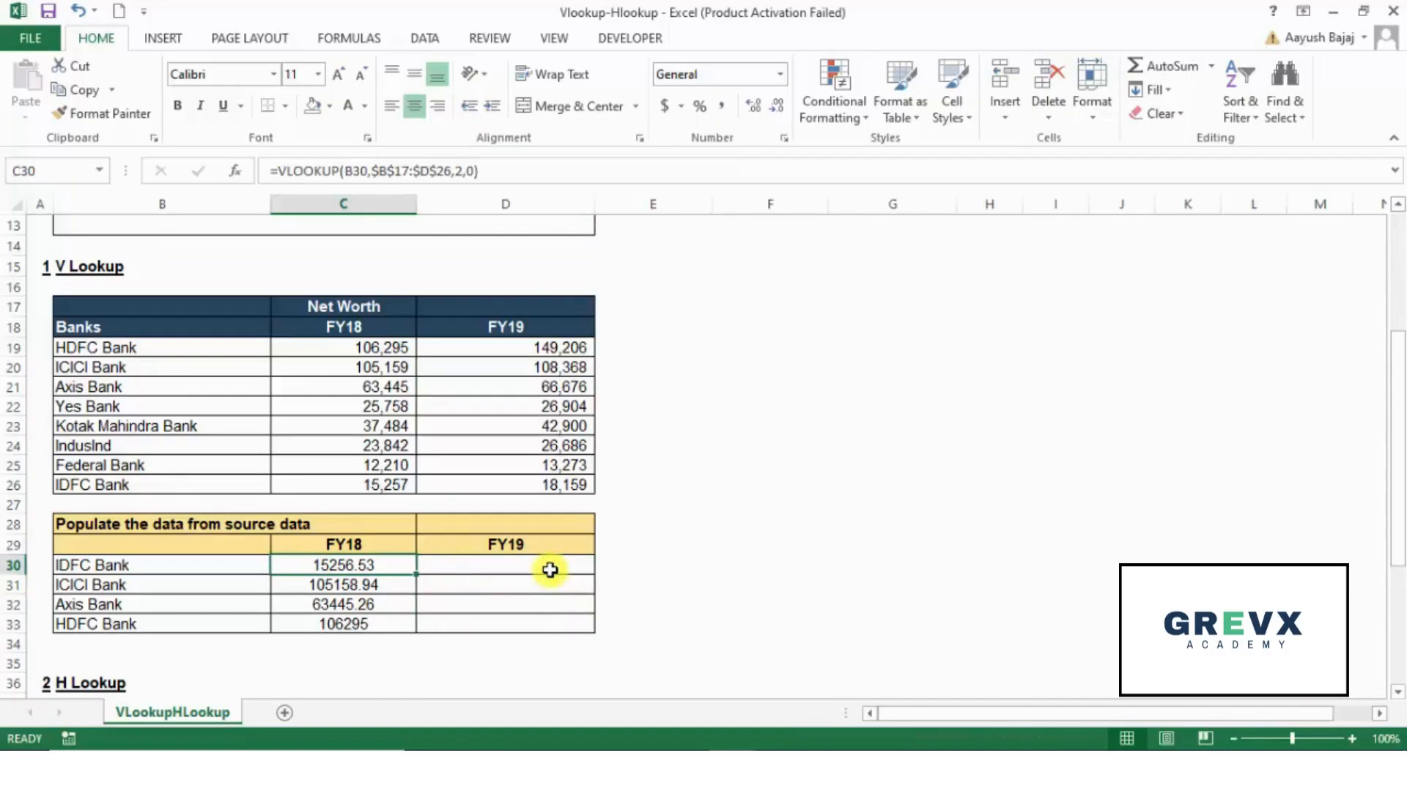
key(shift+Down)
key(shift+Down)
key(shift+Down)
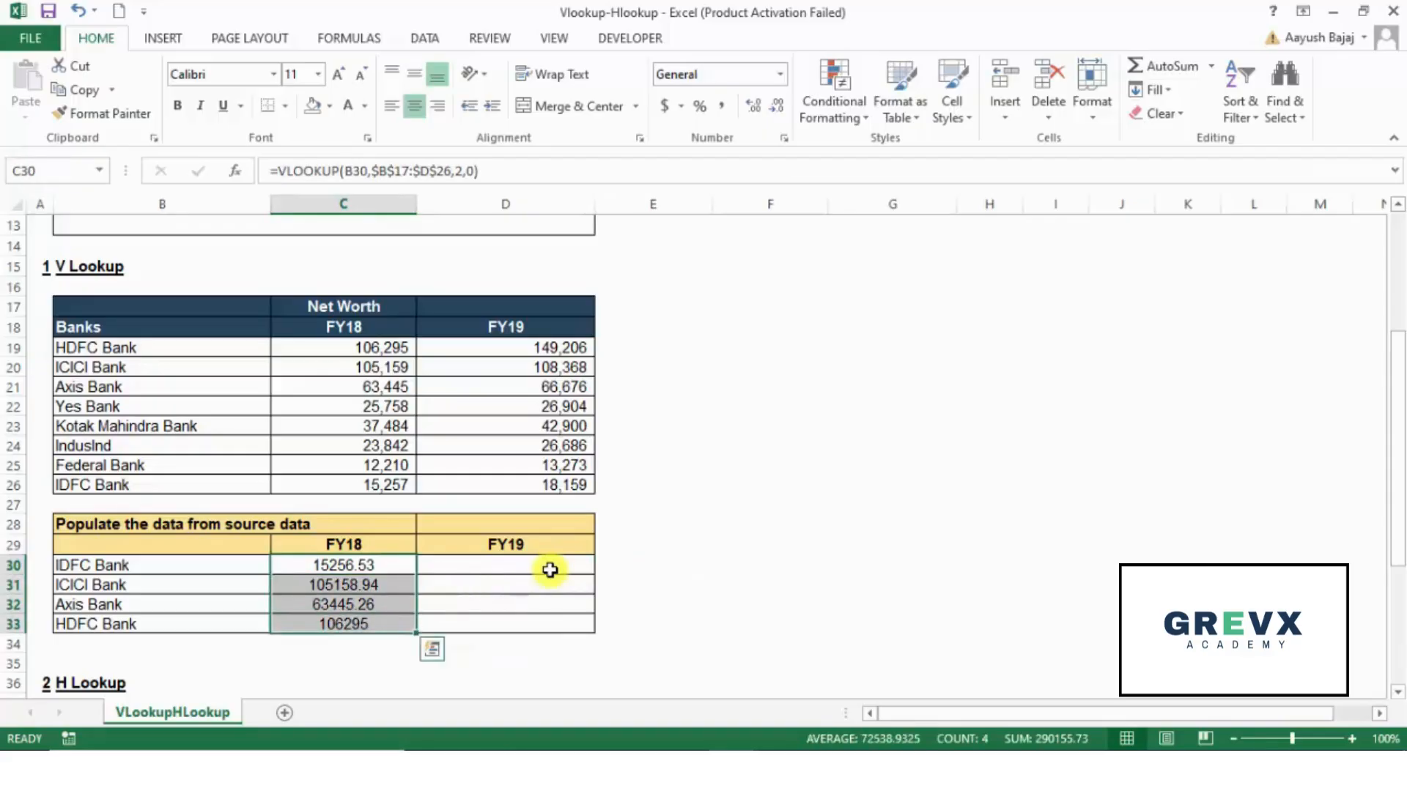
key(Delete)
key(shift+Up)
key(shift+Up)
key(shift+Up)
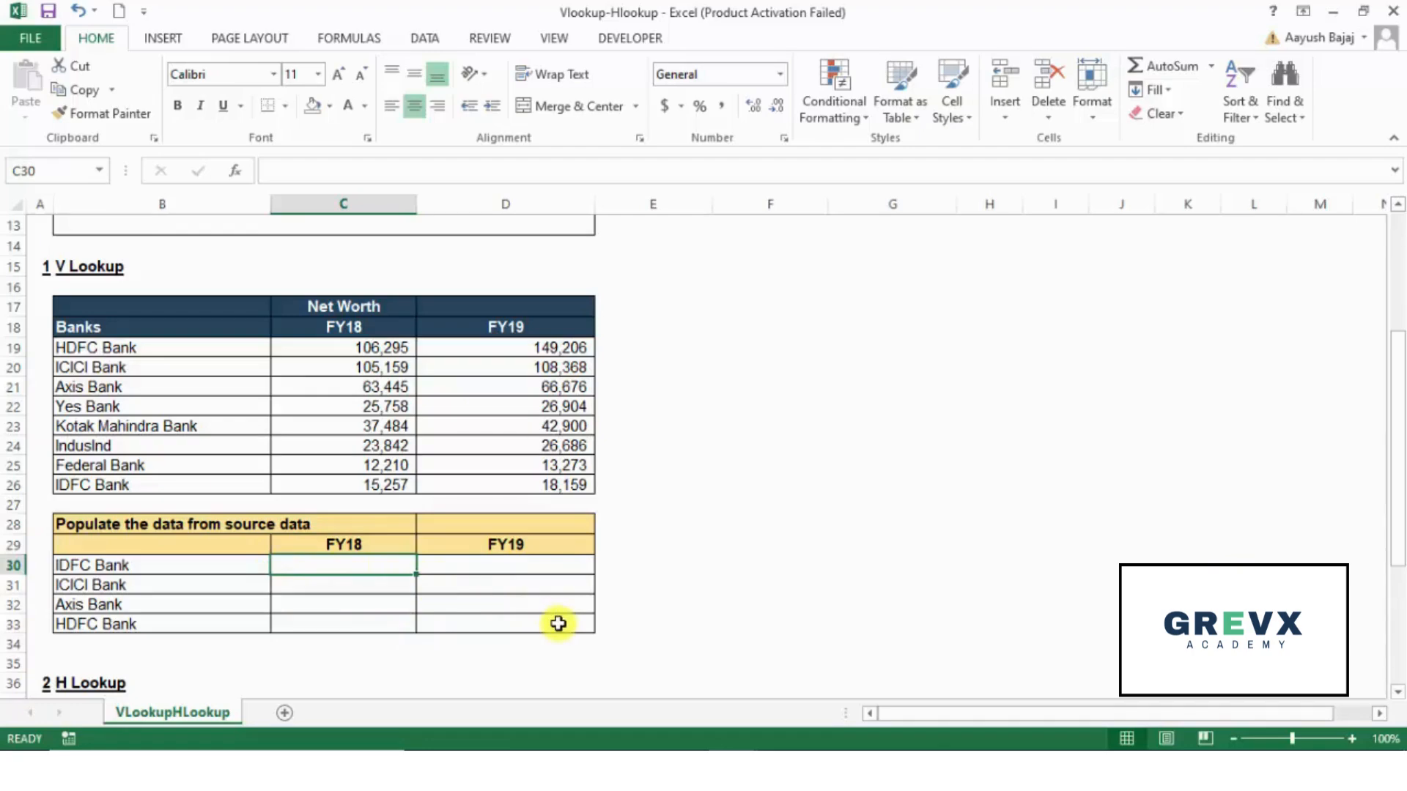
key(ctrl+v)
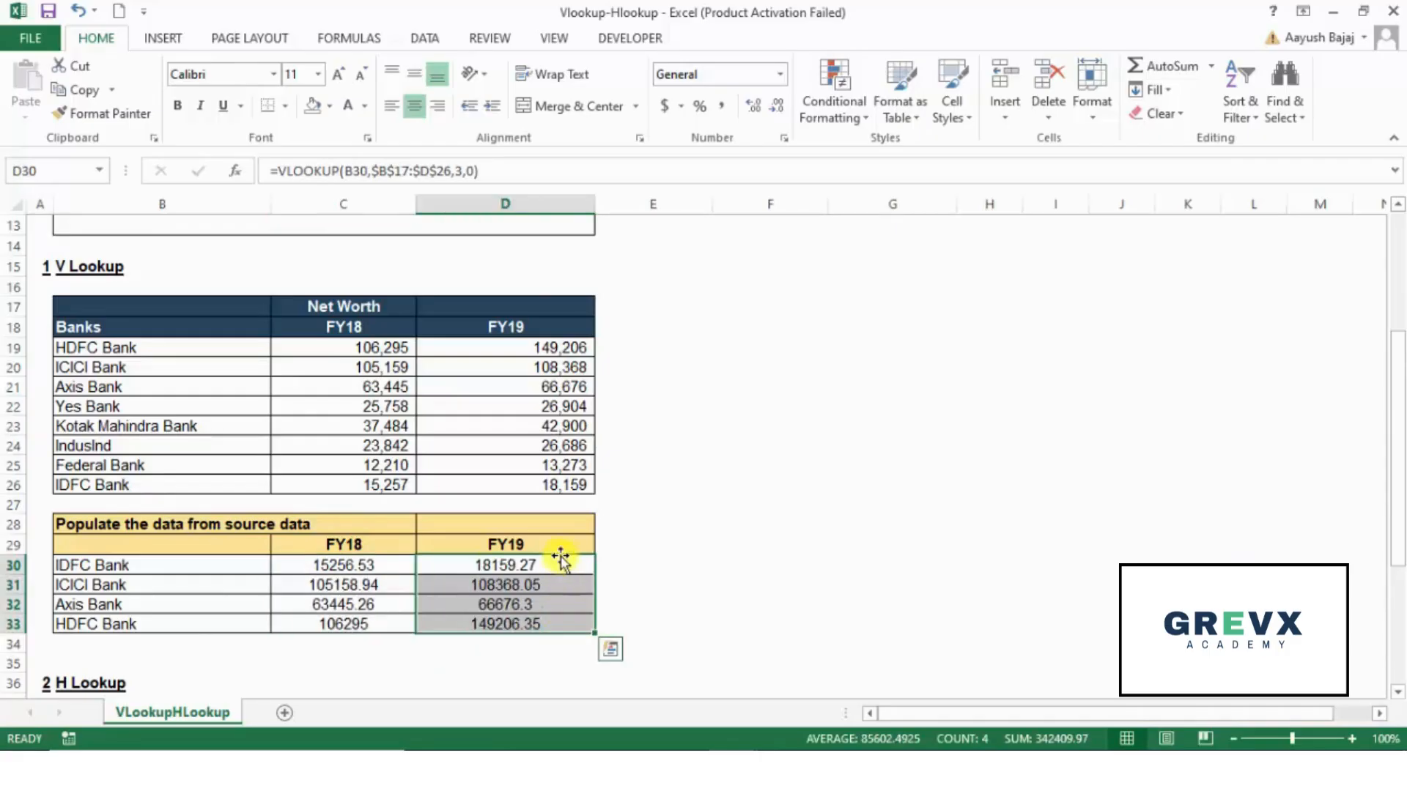
Examine the column index arguments of the VLOOKUP formulas in C30 and D30 for IDFC Bank.
click(556, 565)
key(Left)
key(F2)
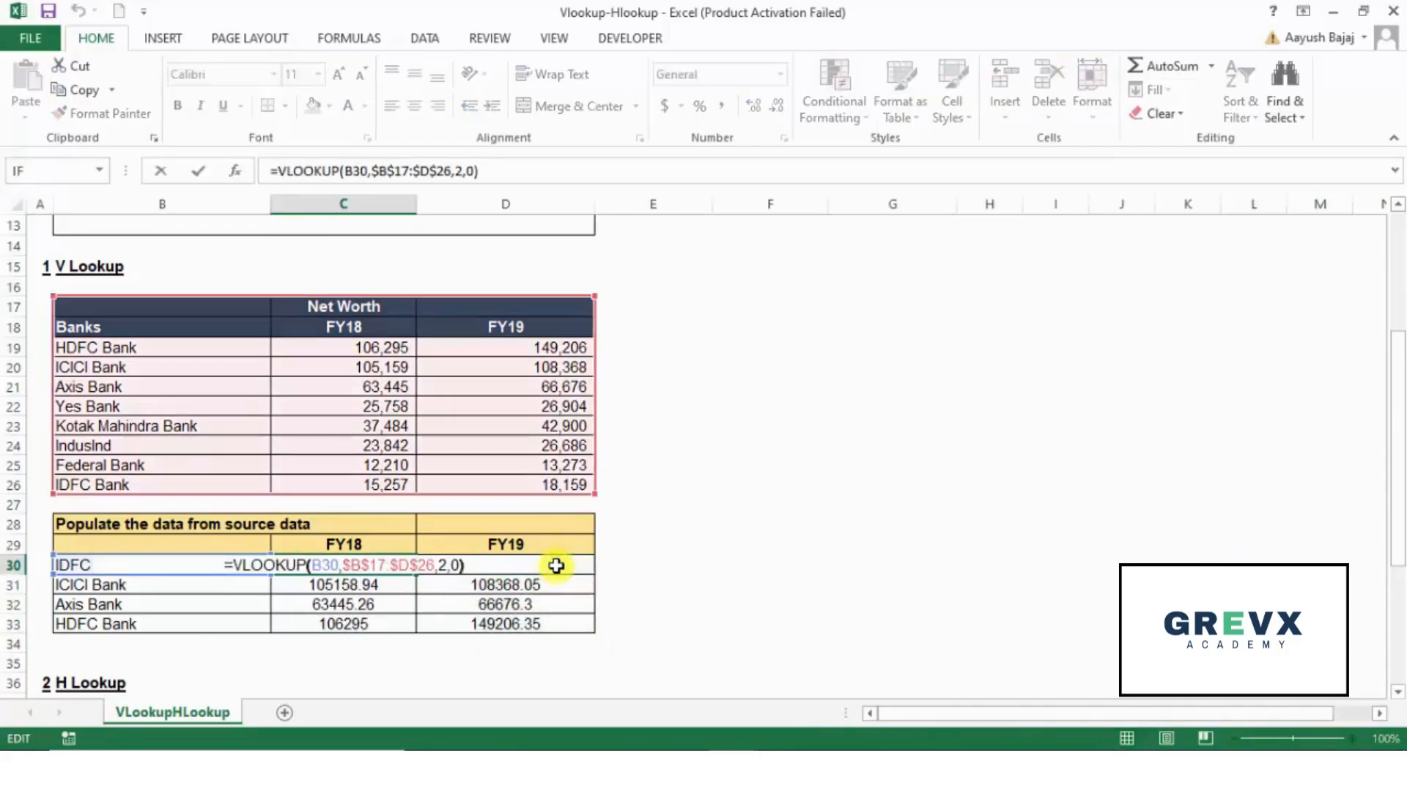
key(Left)
key(Left)
key(Left)
key(shift+Left)
key(Tab)
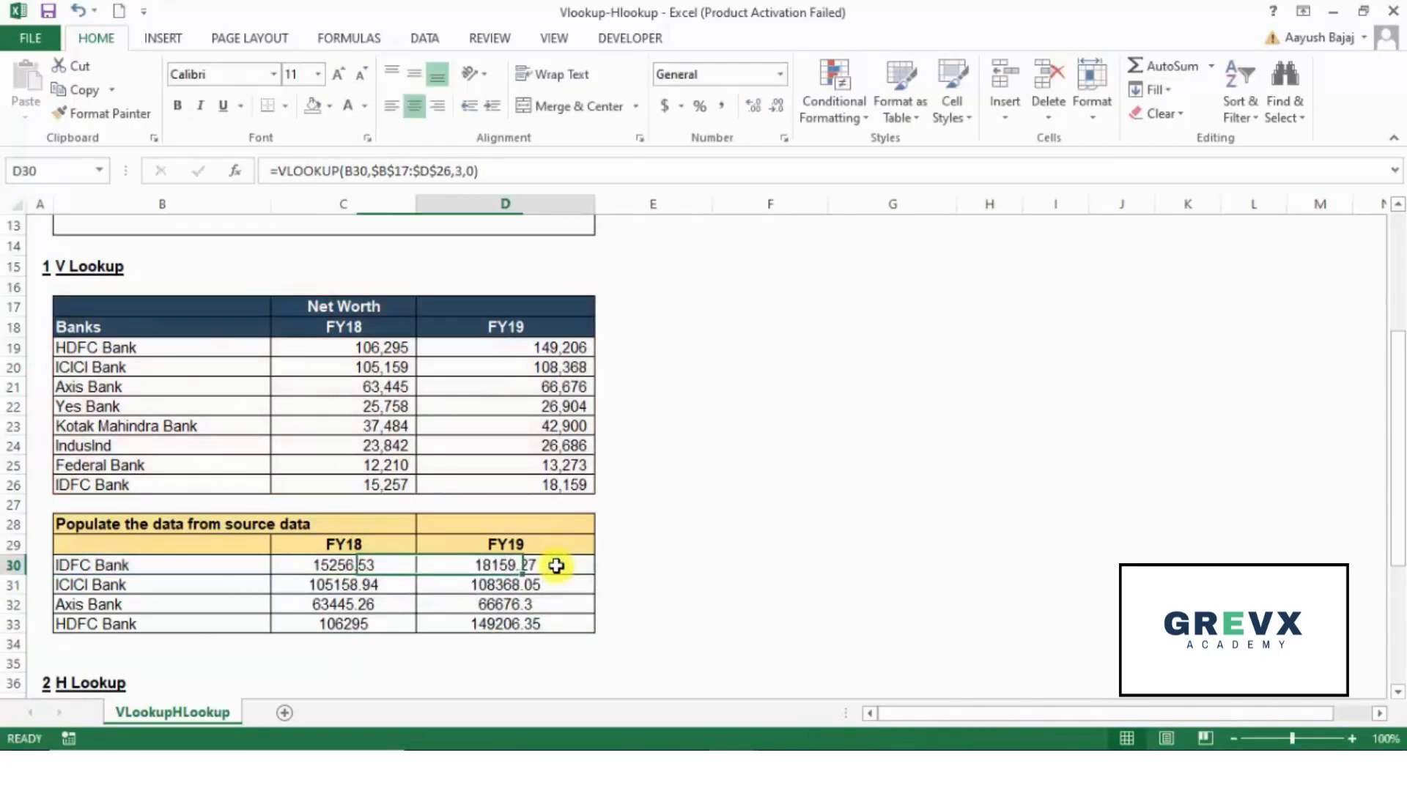
key(F2)
key(Left)
key(Left)
key(Left)
key(shift+Left)
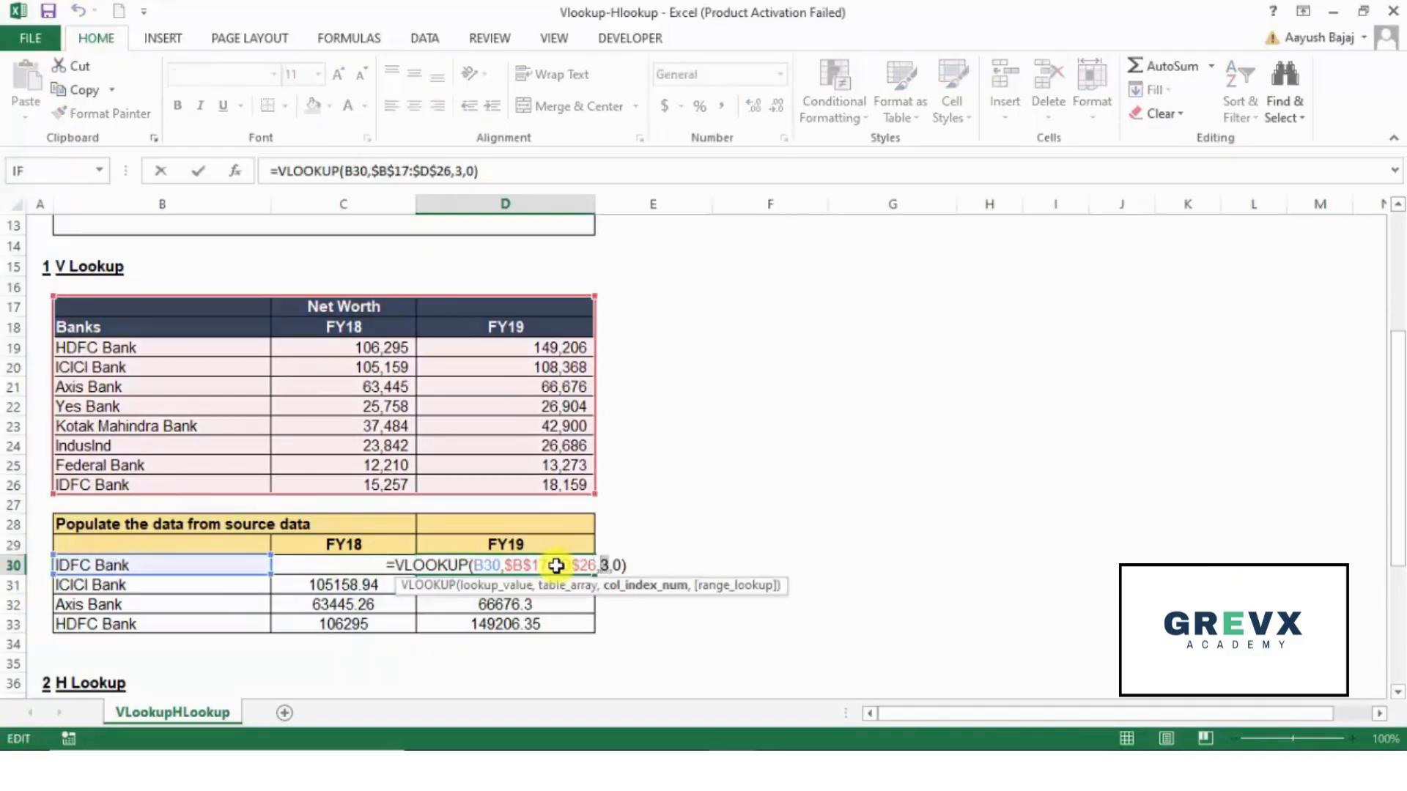
key(Tab)
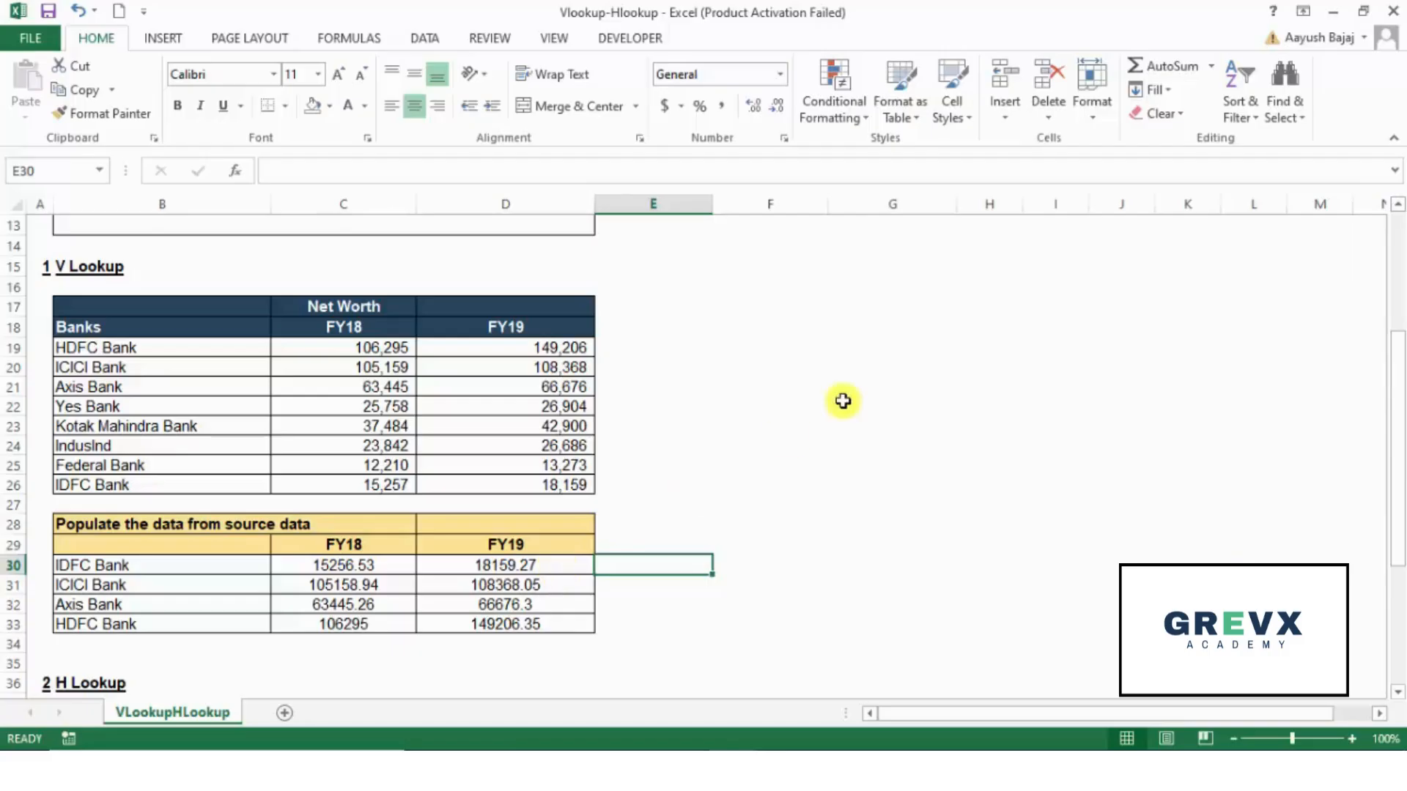
Review the col_index_num argument in the FY18 VLOOKUP formula in C30 once more.
key(Left)
key(Left)
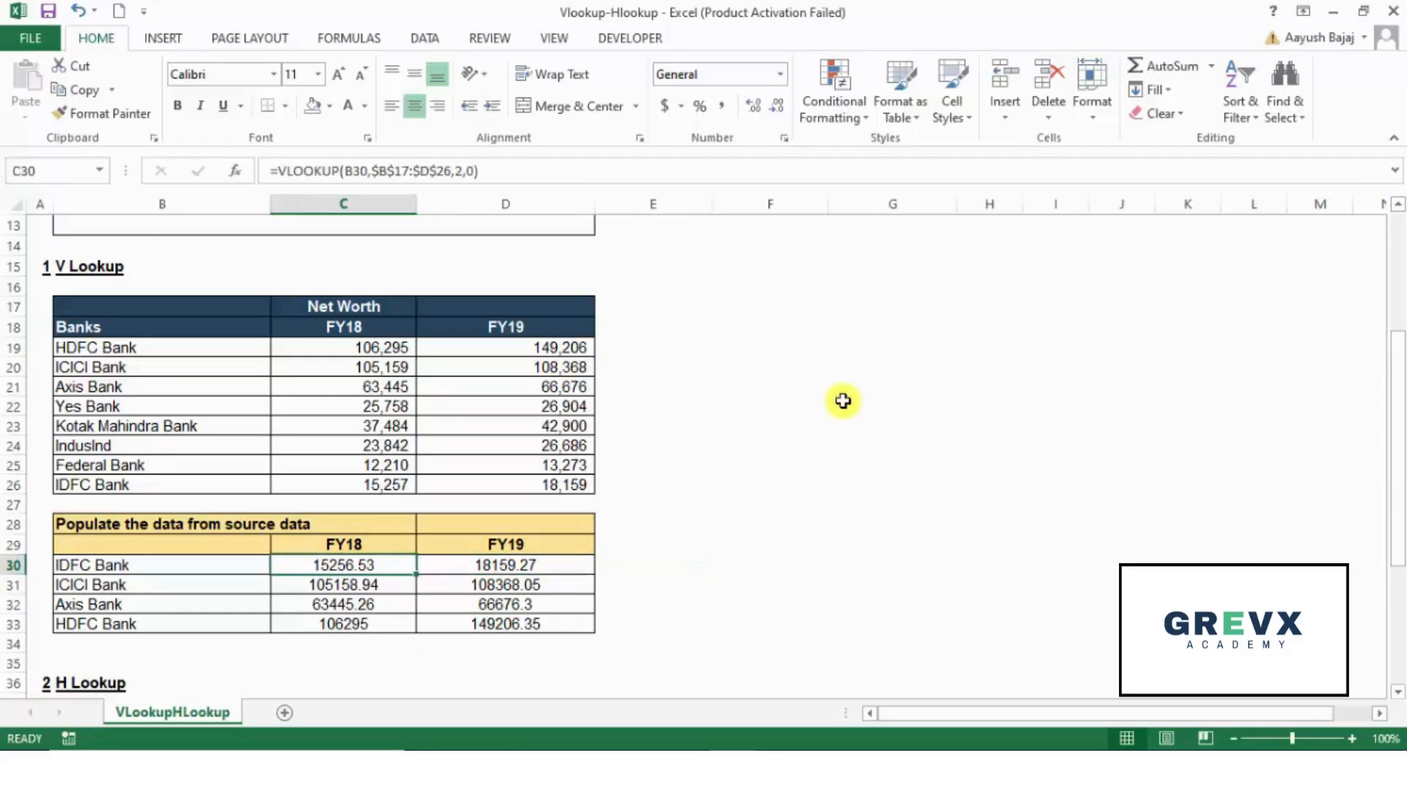
key(F2)
key(Left)
key(Left)
key(Left)
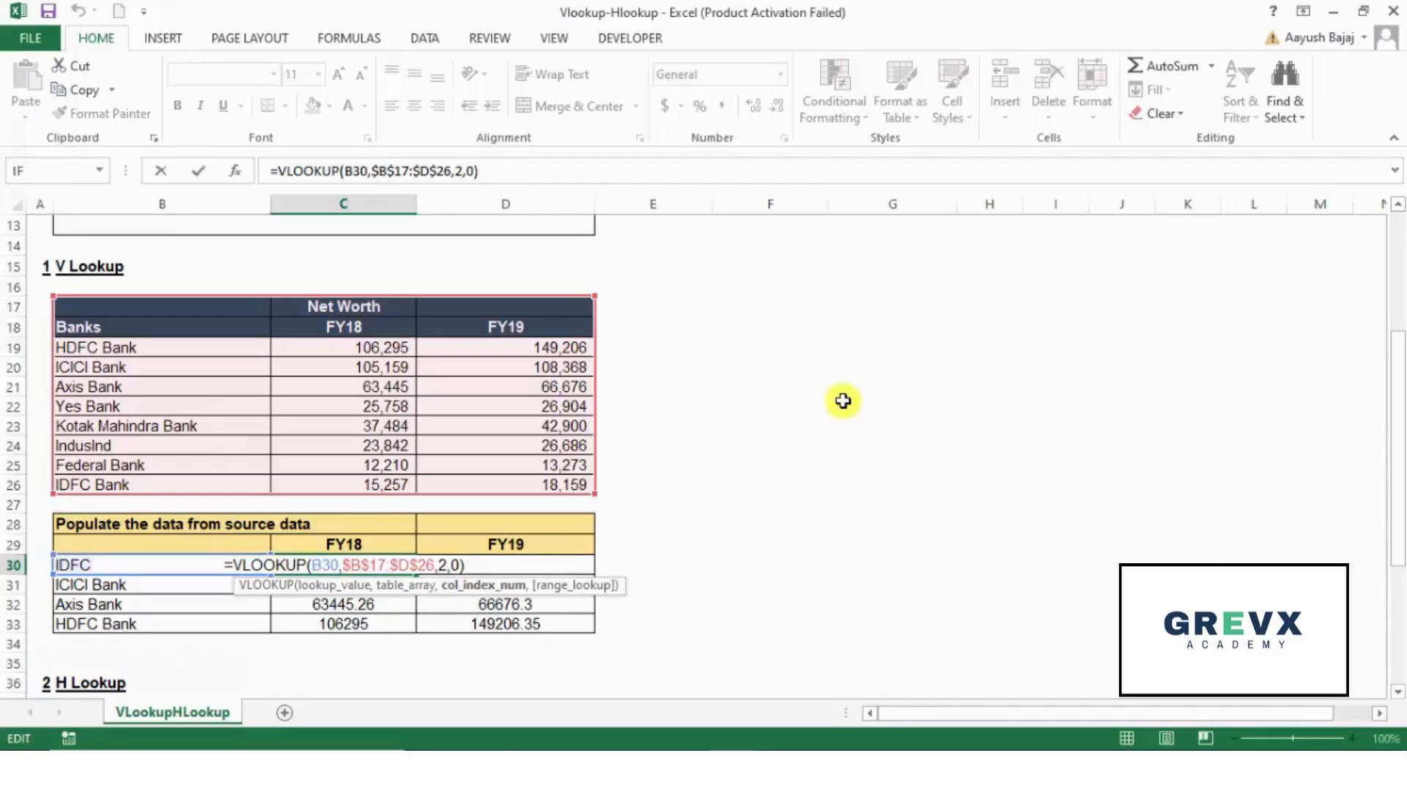
key(shift+Left)
key(ctrl+Return)
Clear the FY18 and FY19 lookup formulas from C30:D33 in the table to populate.
key(shift+Right)
key(shift+Down)
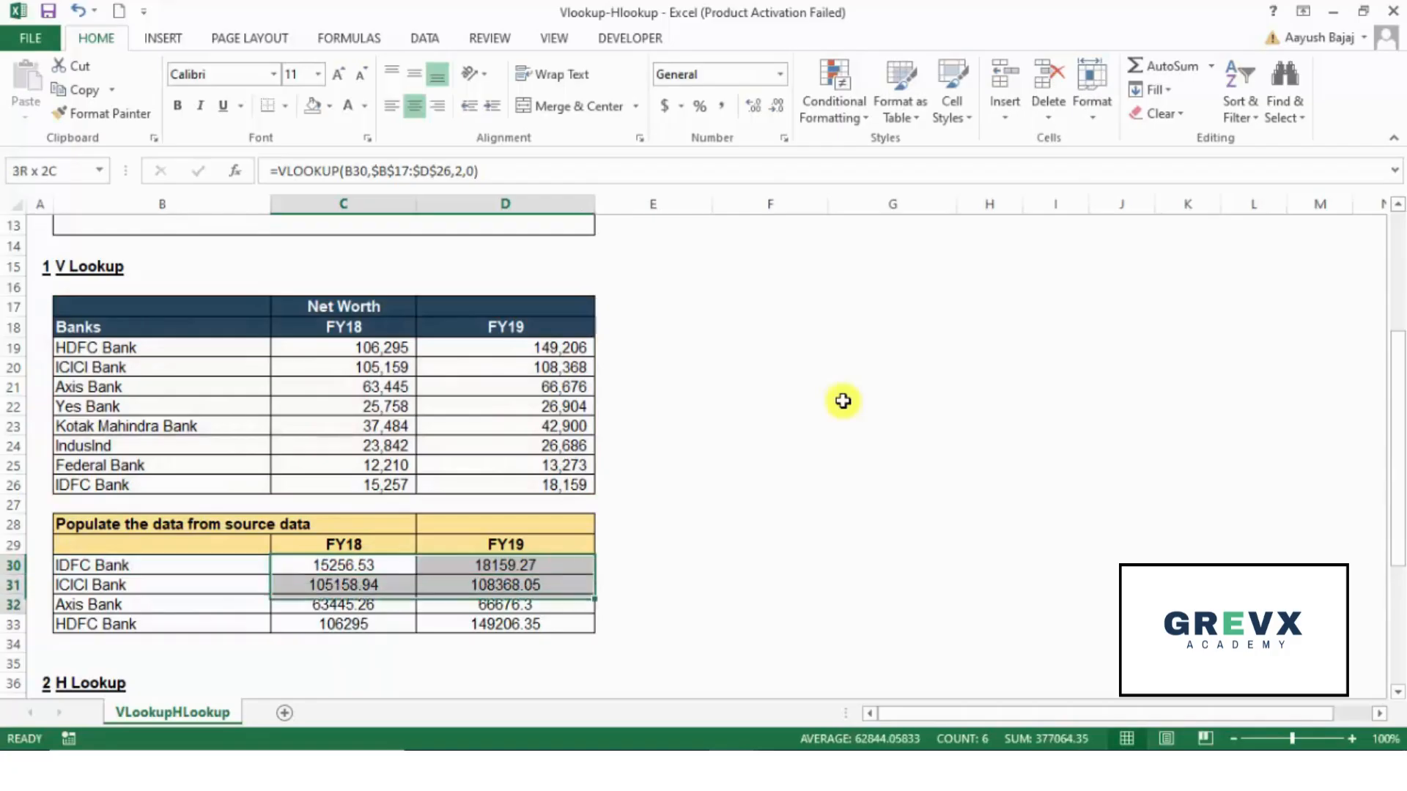
key(shift+Down)
key(shift+Down)
key(Delete)
key(Left)
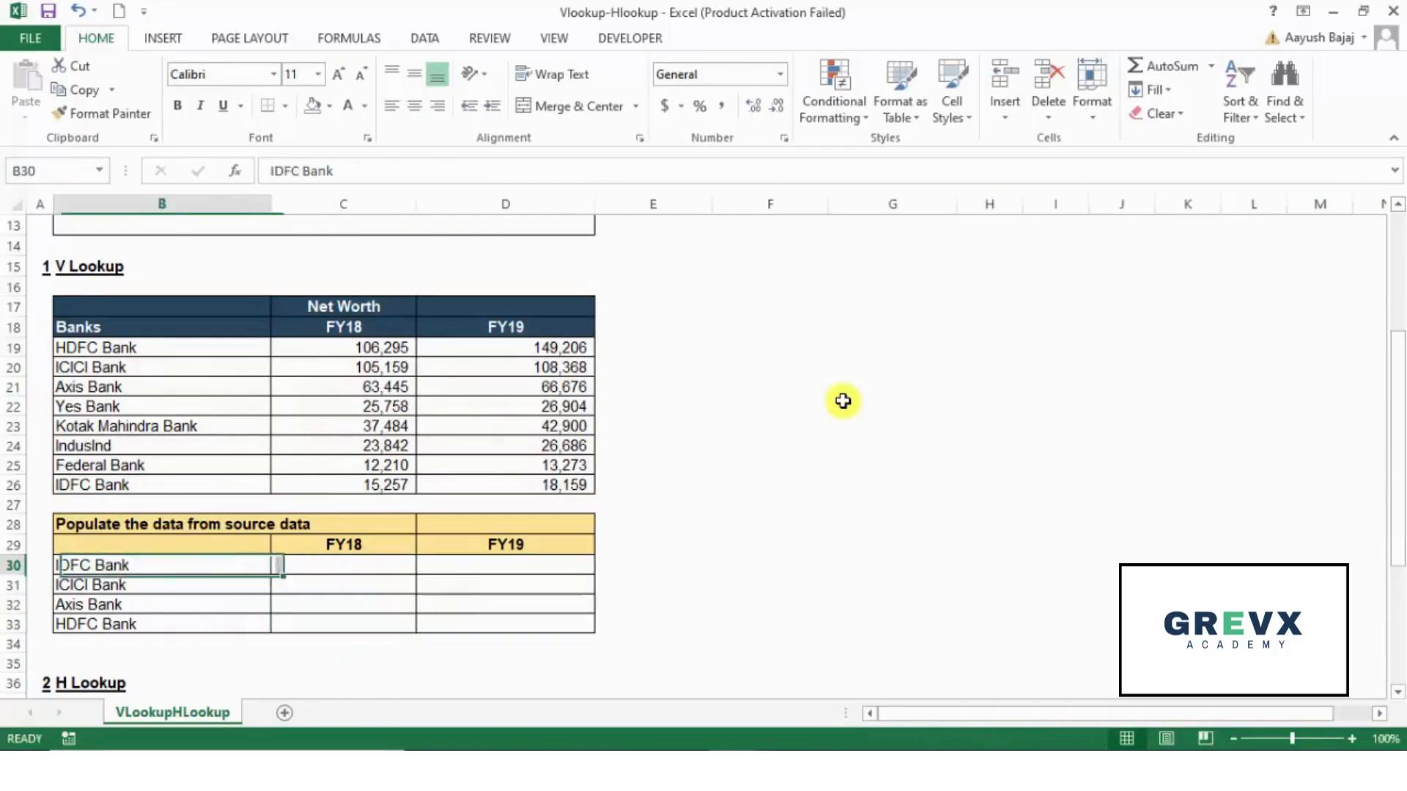
Start a VLOOKUP formula in C30 with $B30 as the lookup value, locking only the column.
key(Right)
text(=vl)
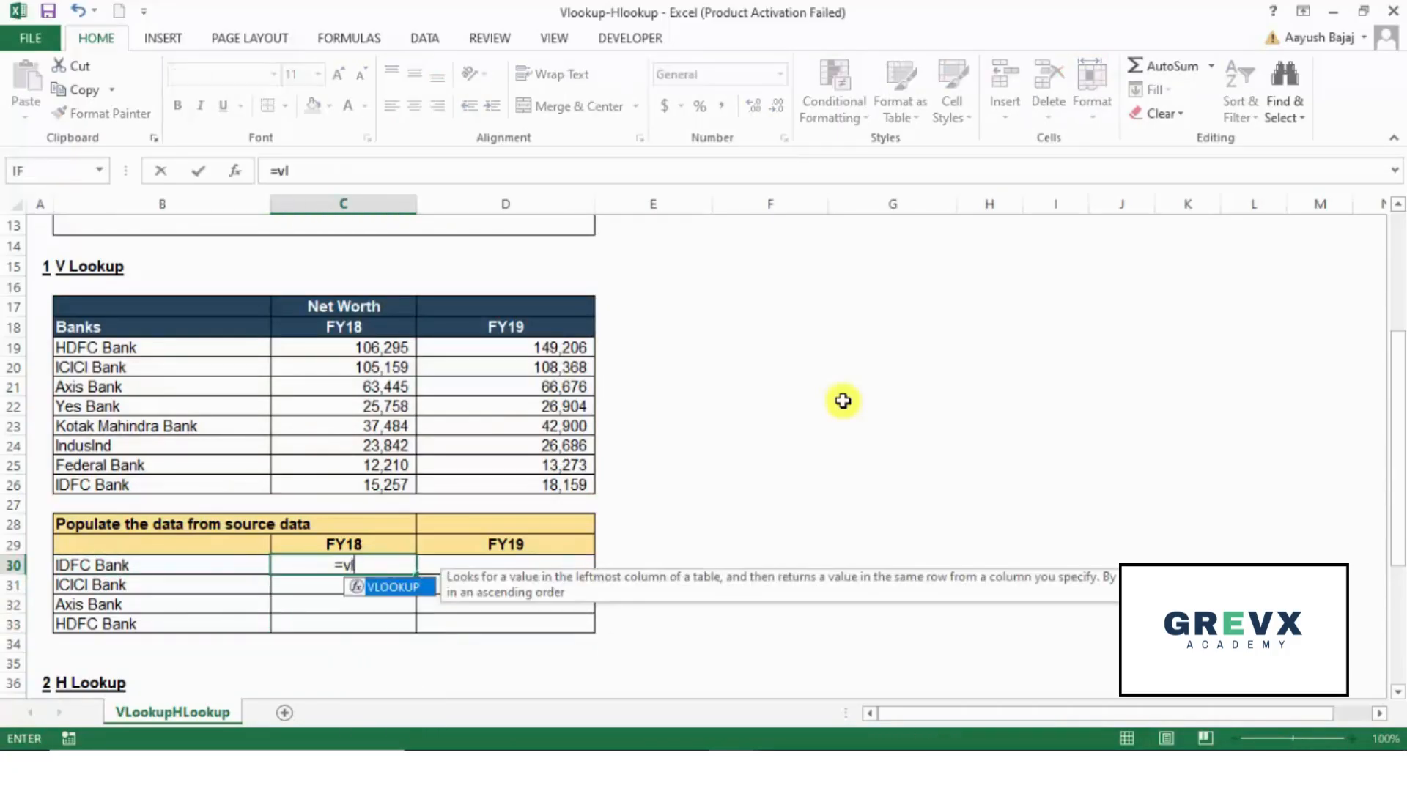
key(Tab)
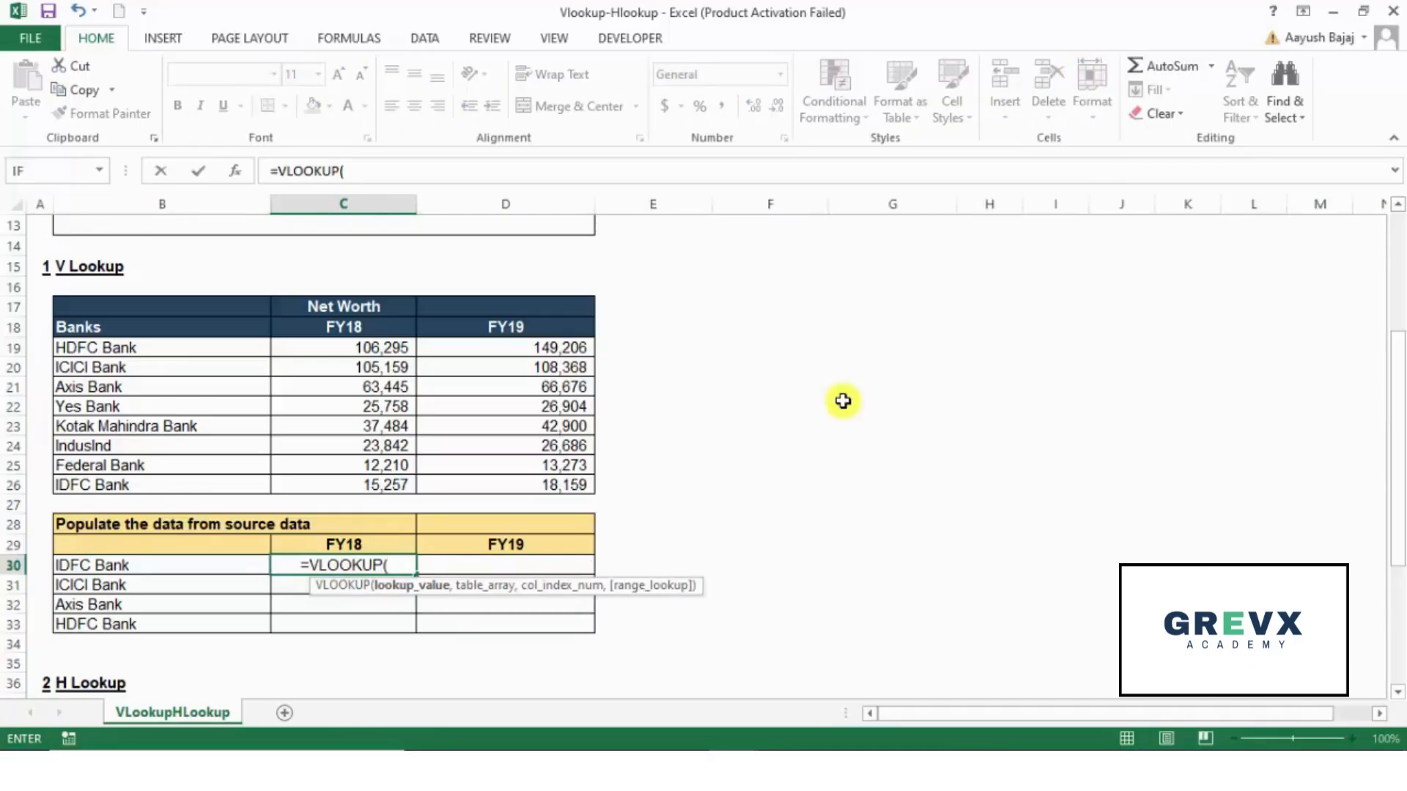
key(Left)
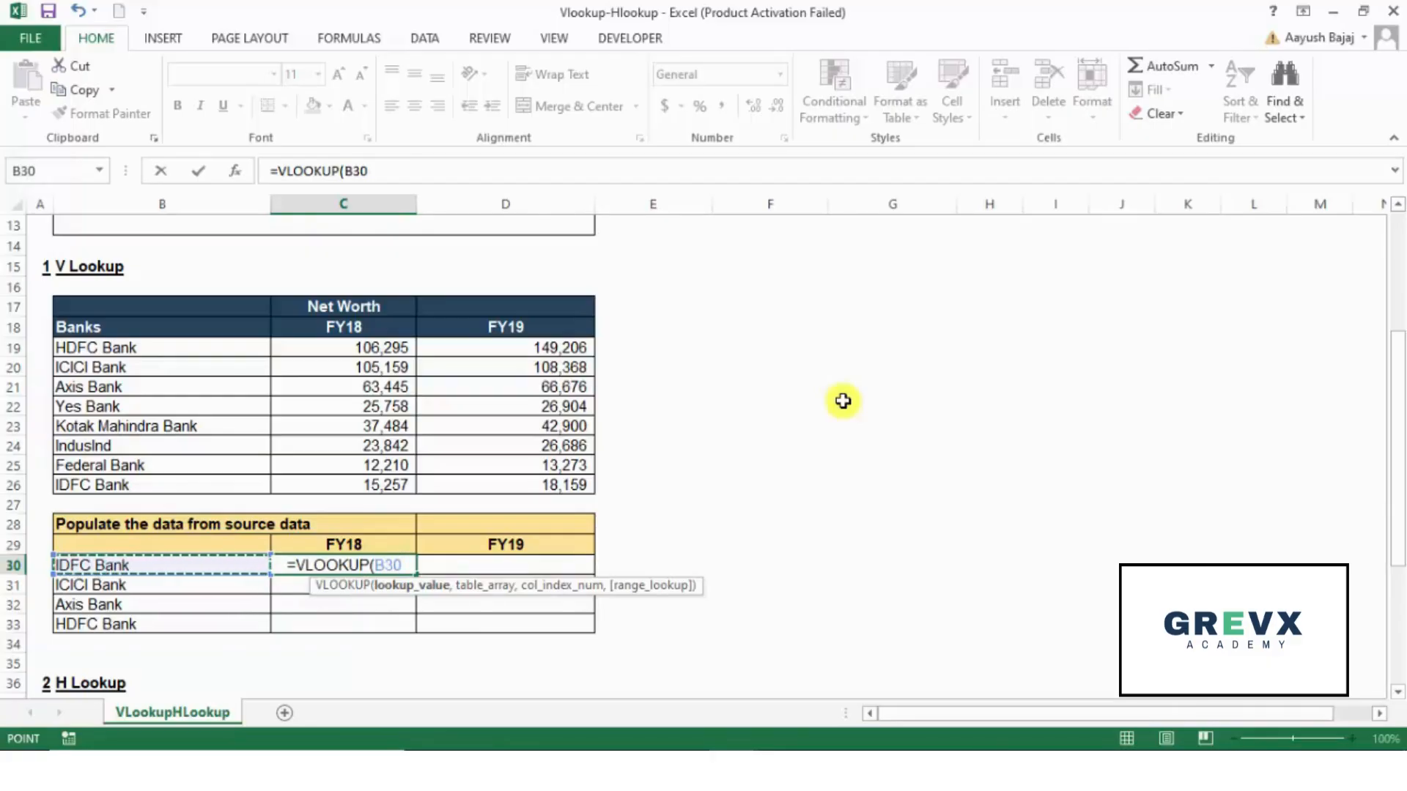
key(F4)
key(F4)
key(F4)
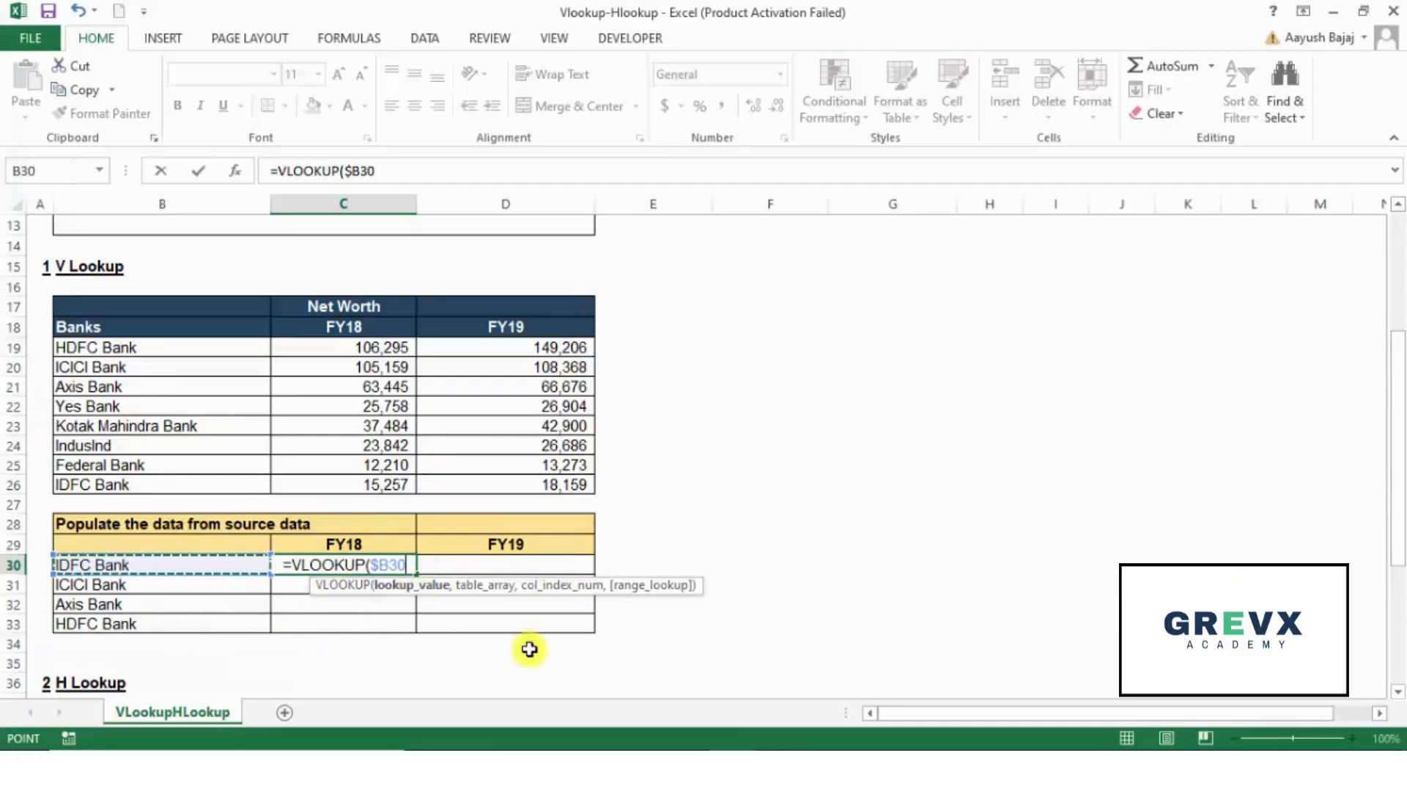
text(,)
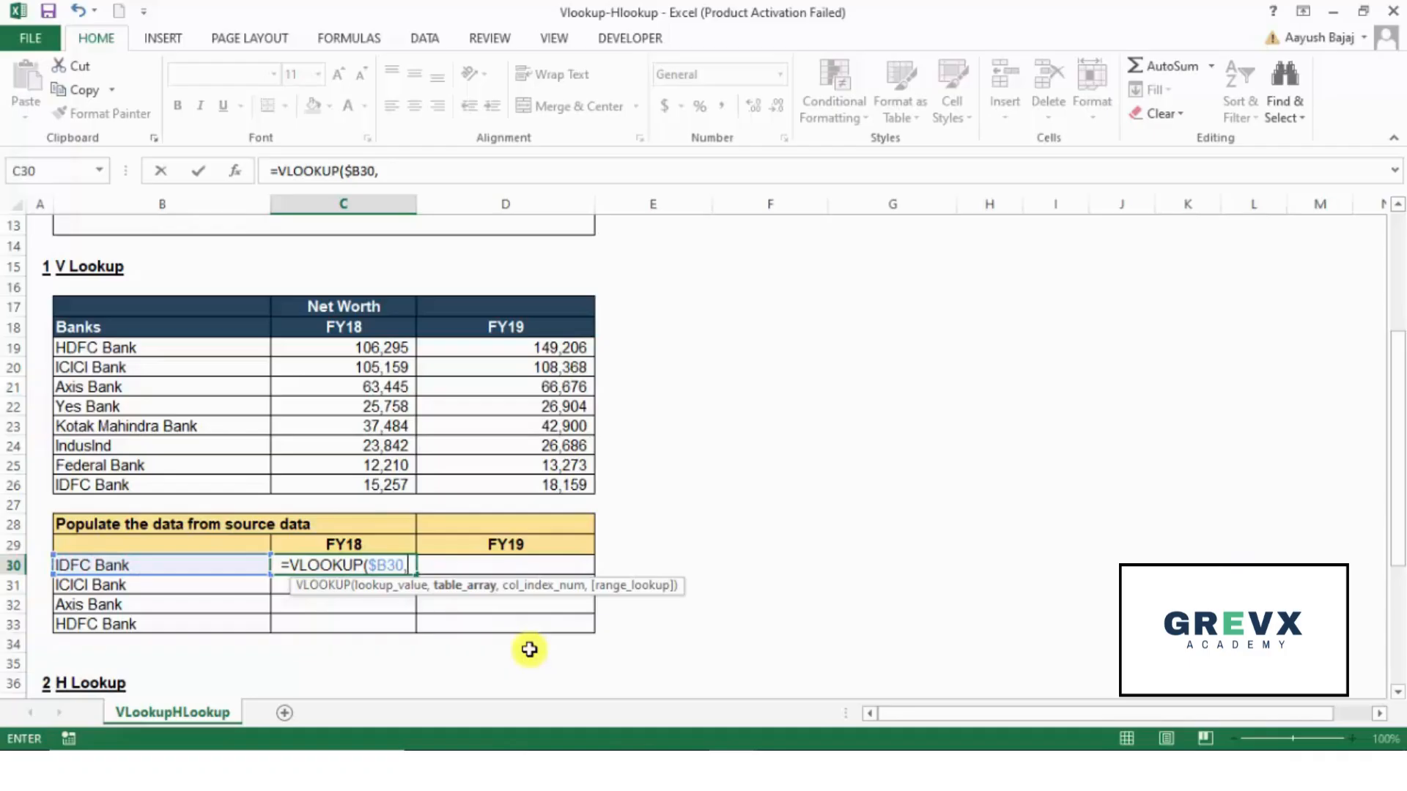
Set the VLOOKUP table array to the Net Worth table as the absolute range $B$17:$D$26.
key(Up)
key(Up)
key(Up)
key(Up)
key(Up)
key(Up)
key(Up)
key(Up)
key(Up)
key(Up)
key(Up)
key(Up)
key(Left)
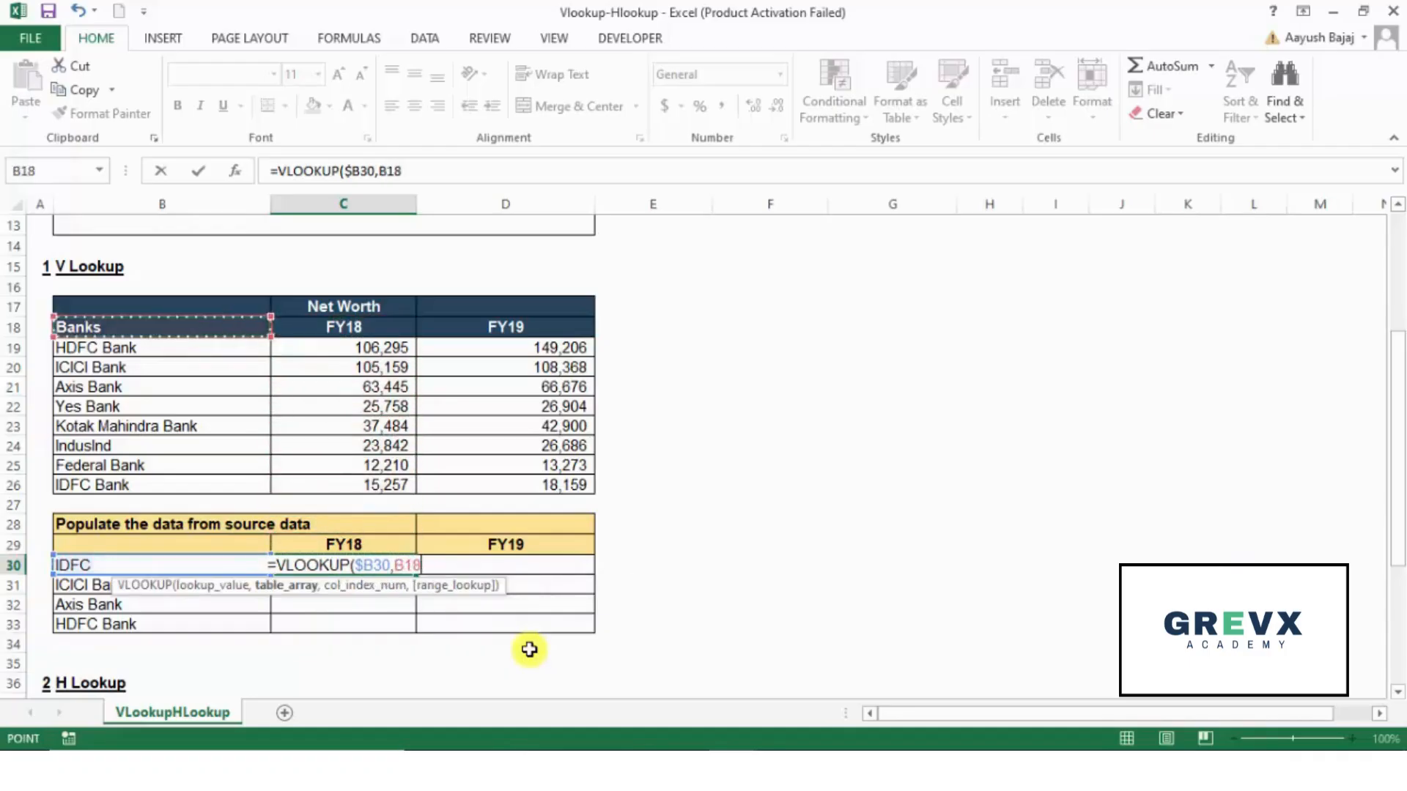
key(Up)
key(shift+Right)
key(shift+Right)
key(shift+Down)
key(shift+Down)
key(shift+Down)
key(shift+Down)
key(shift+Down)
key(shift+Down)
key(shift+Down)
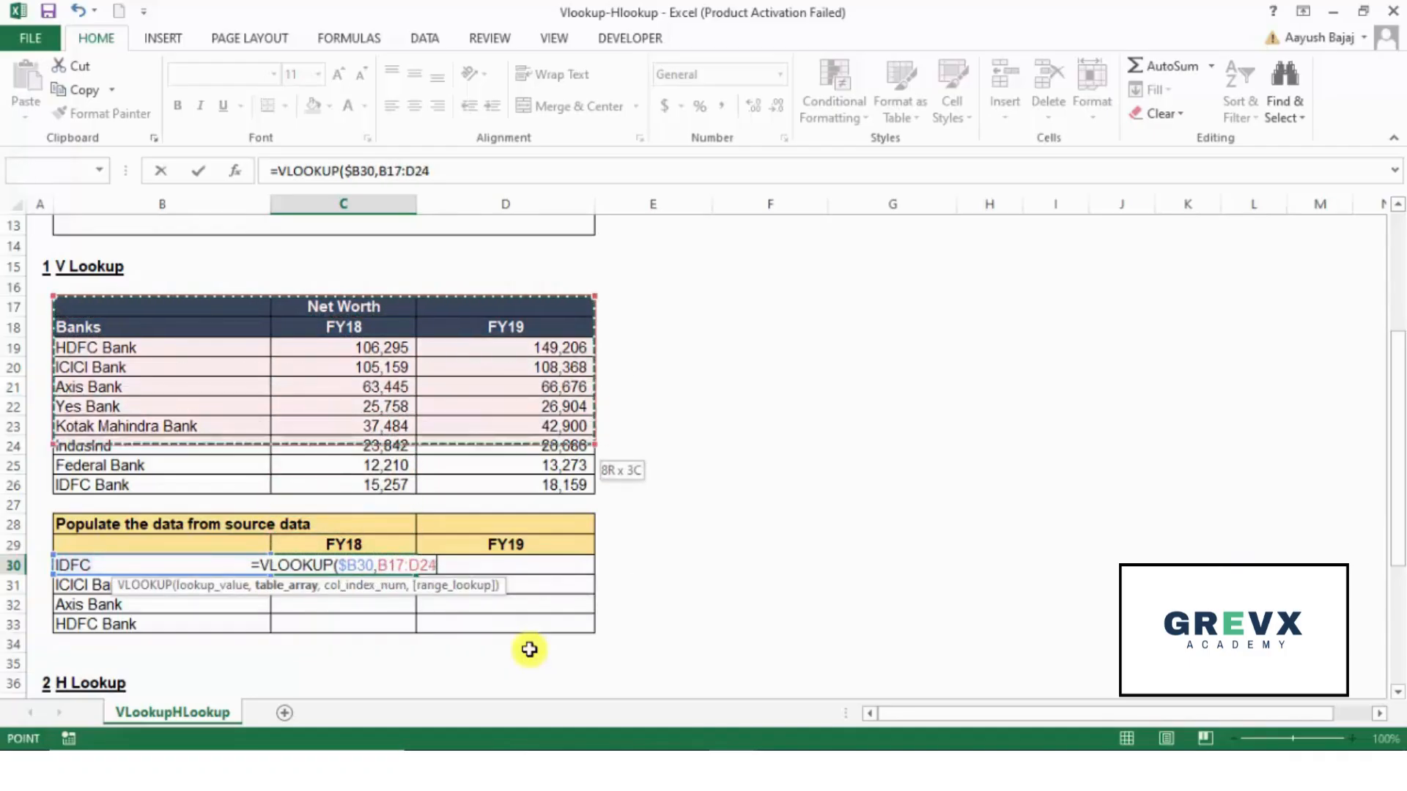
key(shift+Down)
key(shift+Down)
key(F4)
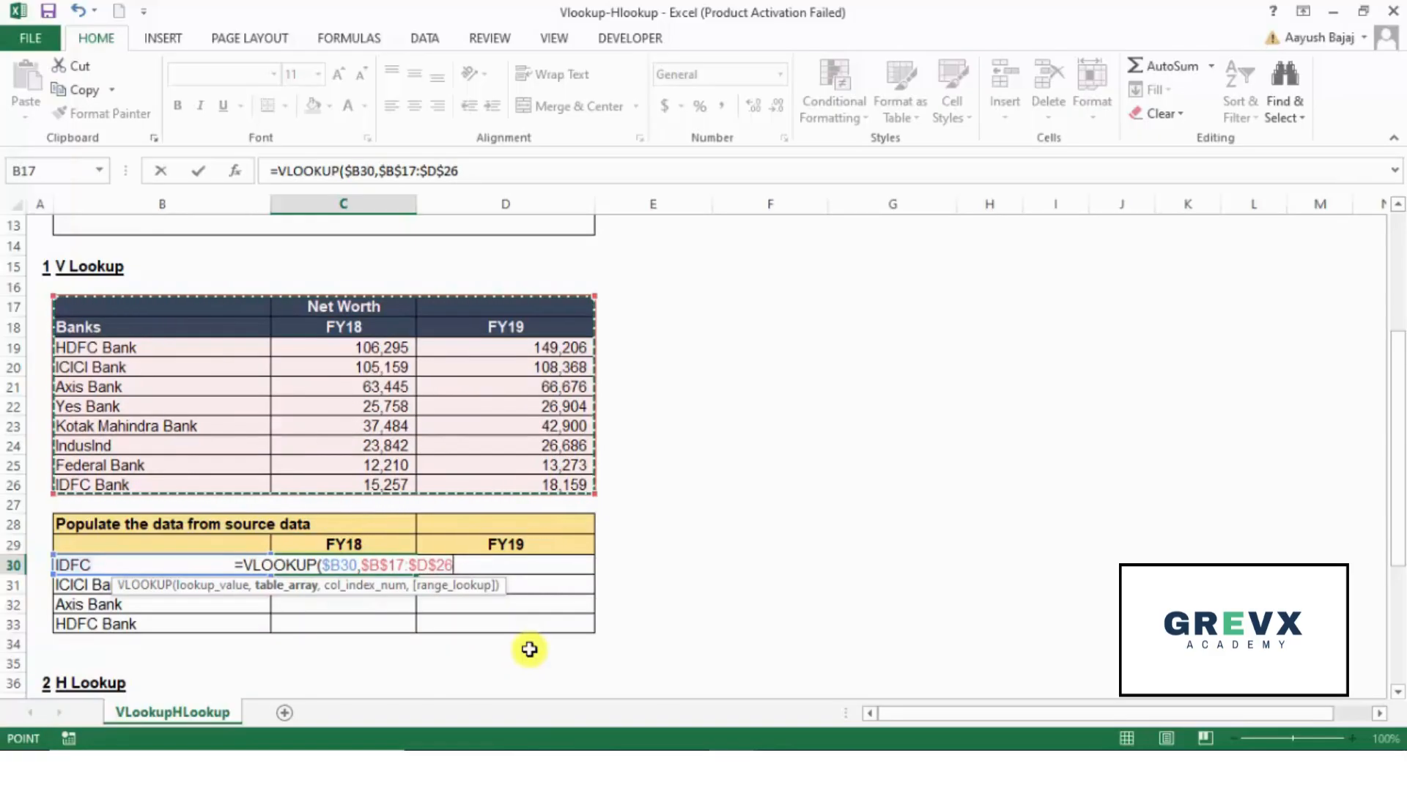
text(,)
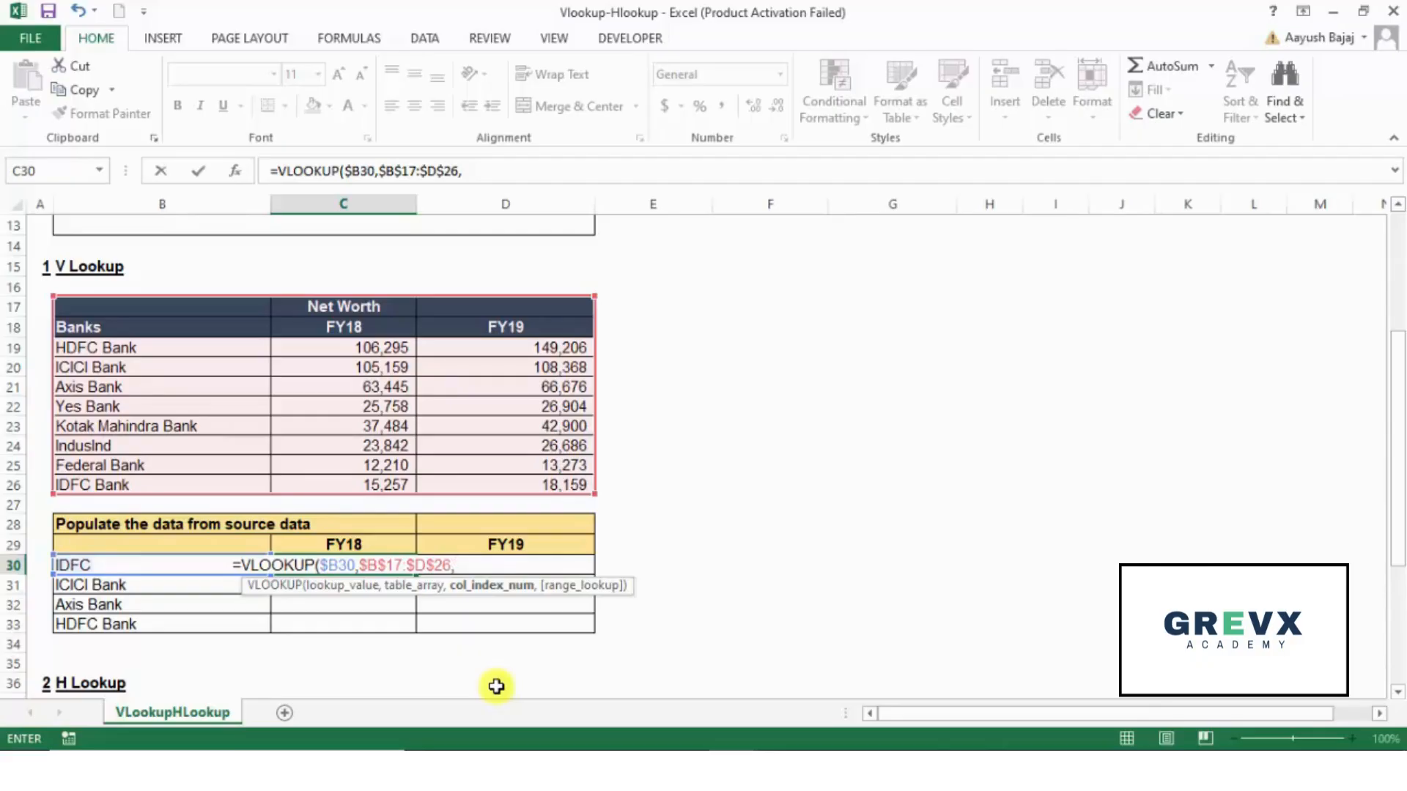
Nest MATCH(C29,B18:D18,0) as the column index number of the VLOOKUP formula.
text(match)
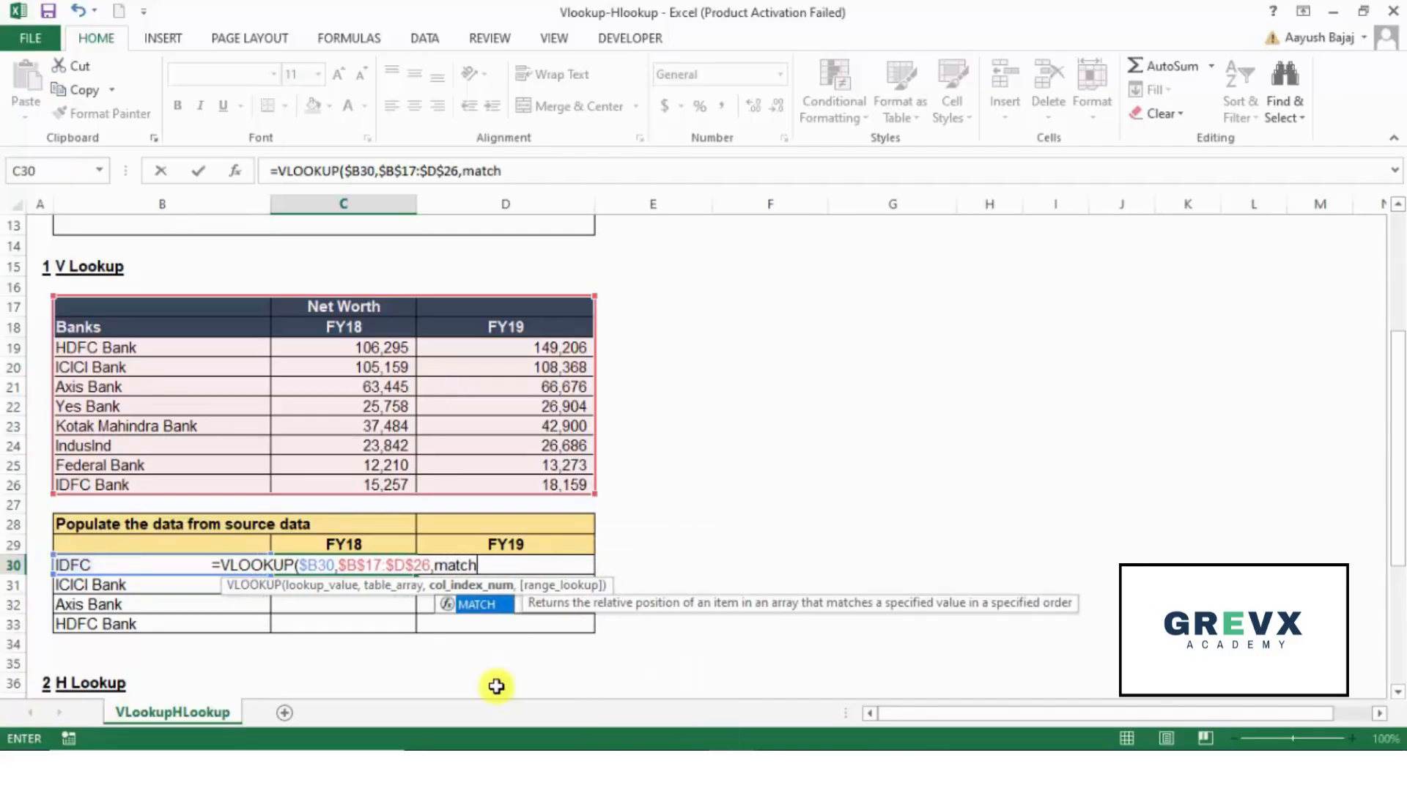
key(Tab)
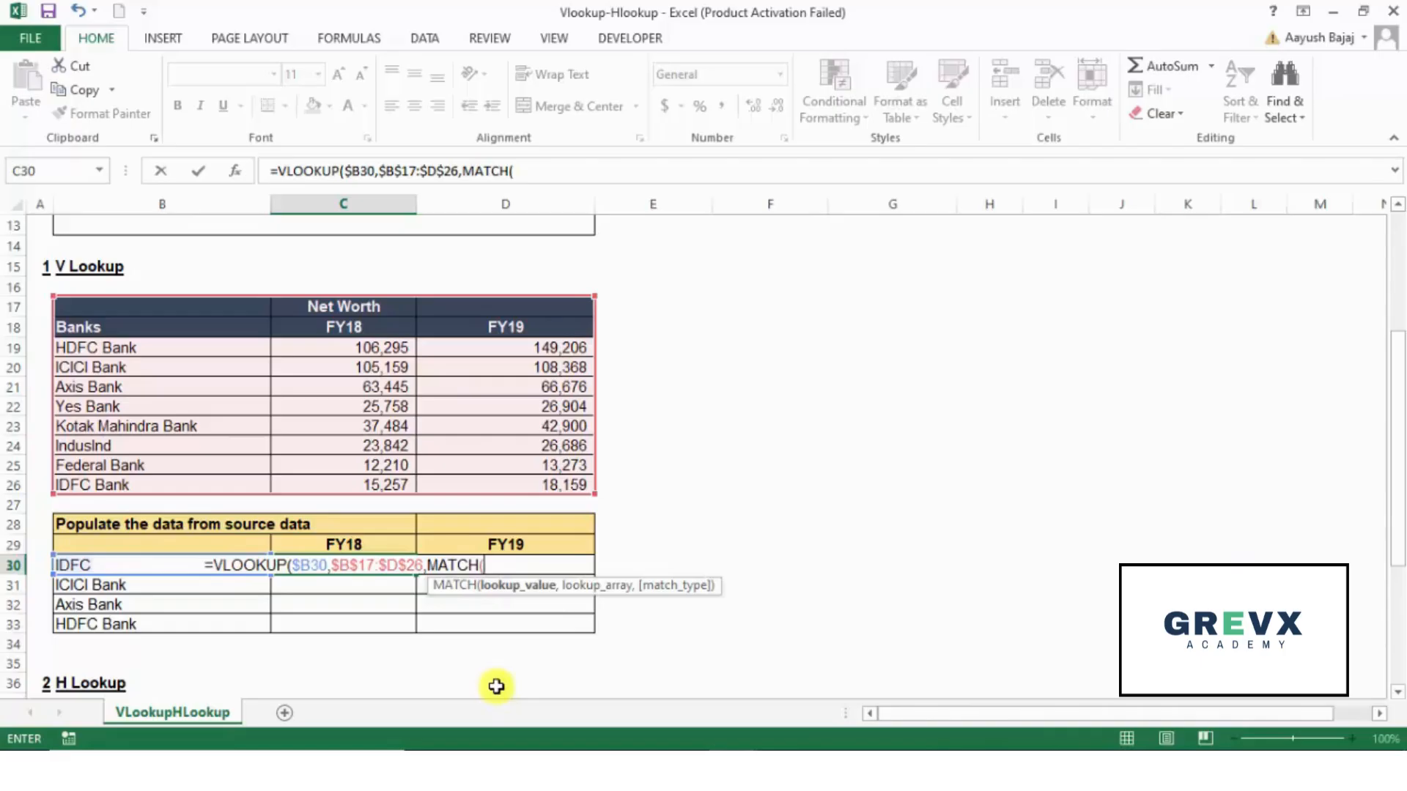
key(Up)
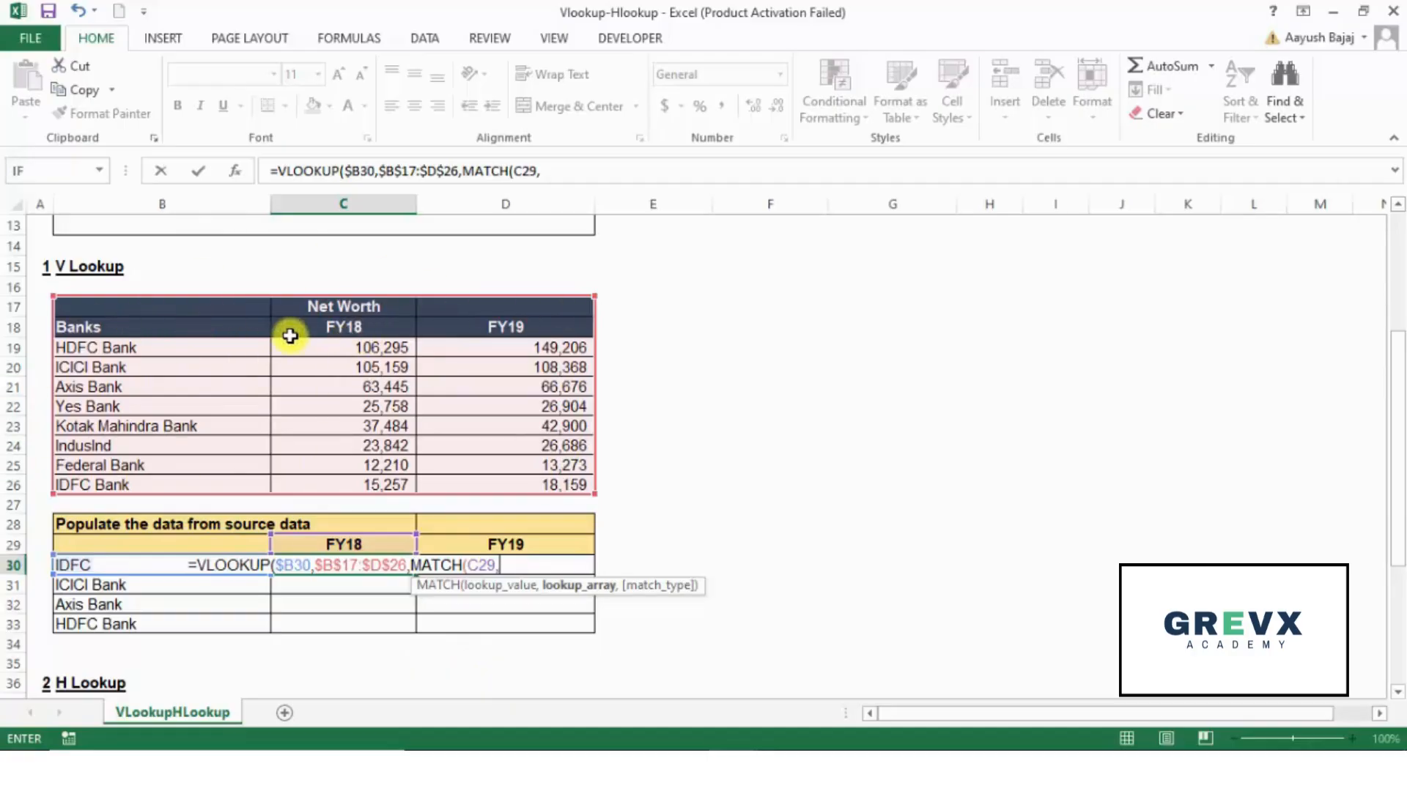
click(236, 331)
drag(254, 331, 442, 328)
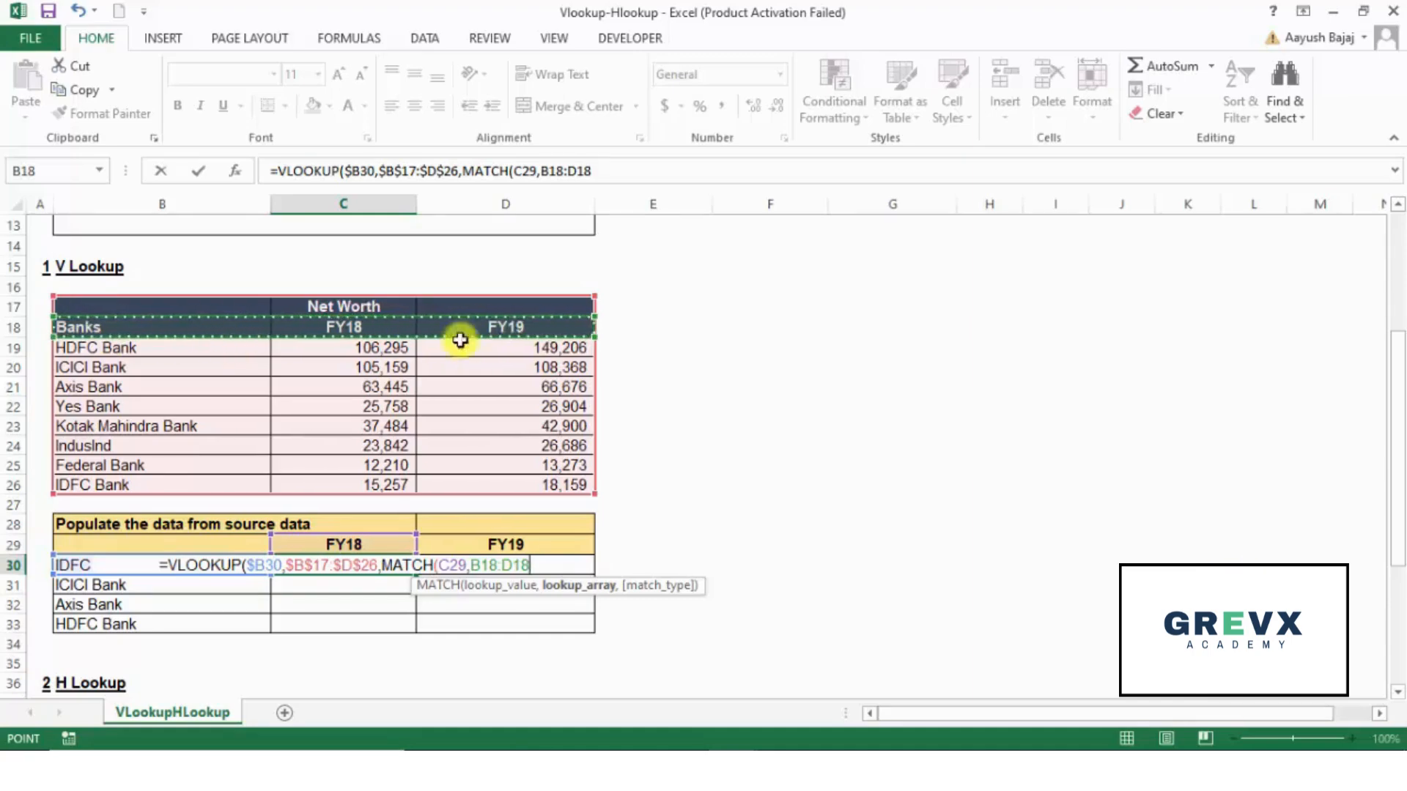
text(,)
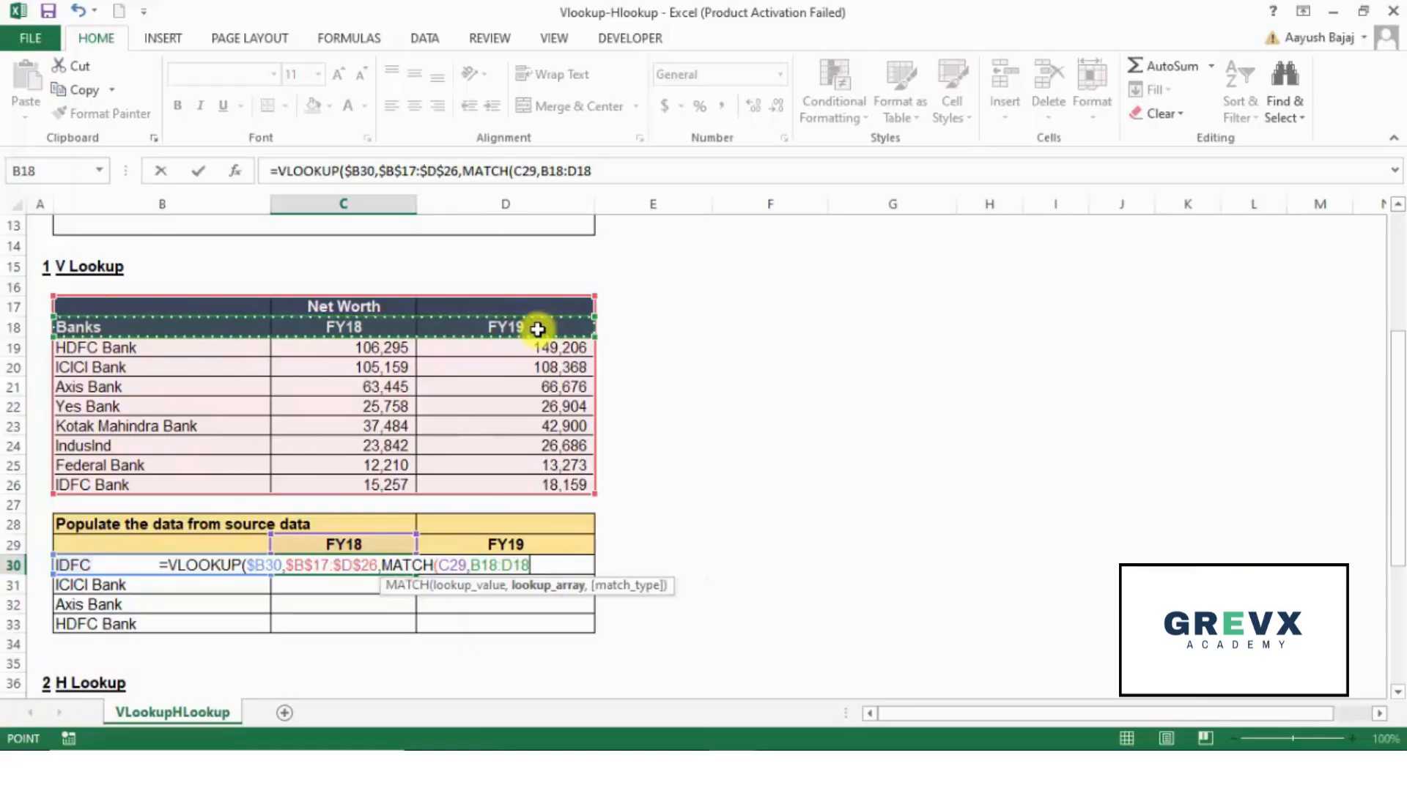
text(0)
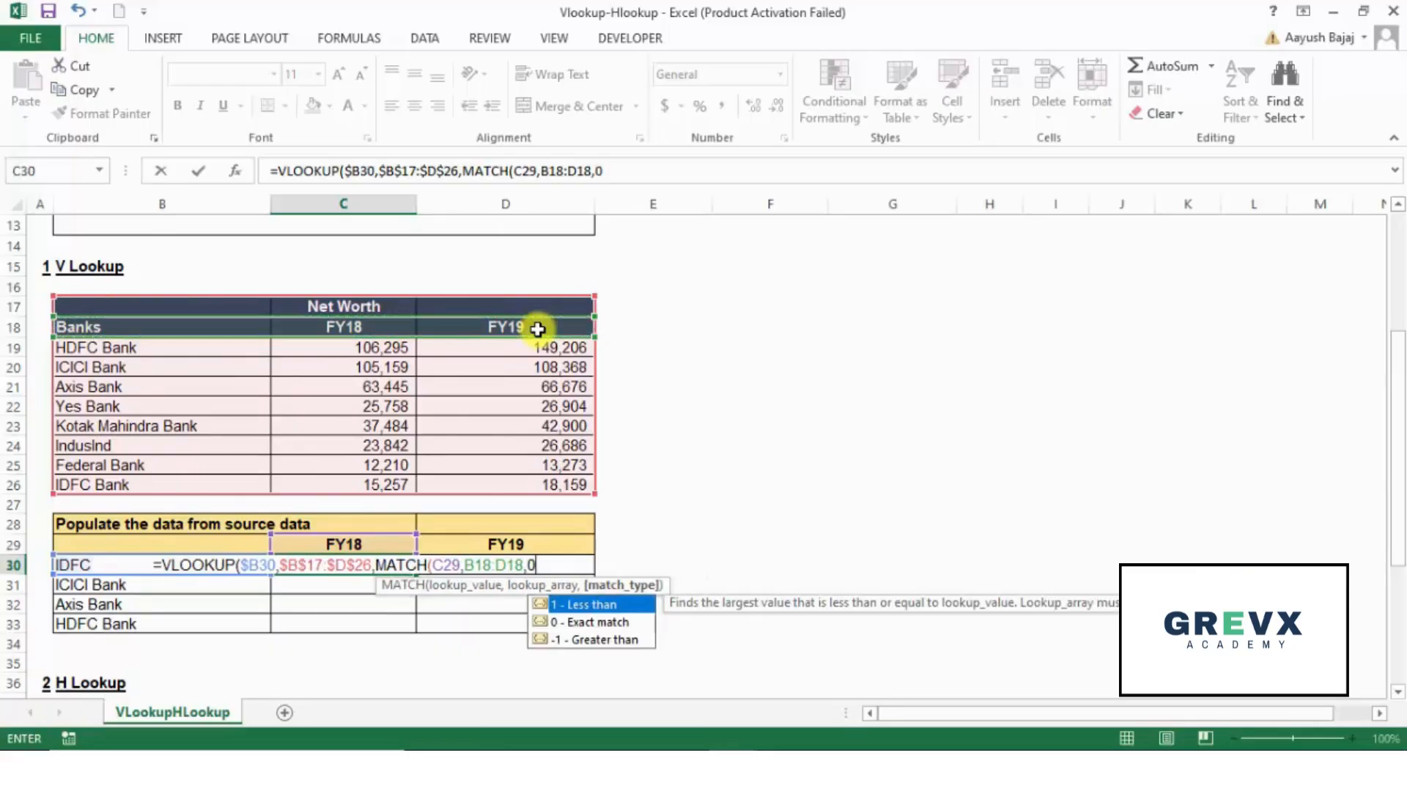
text())
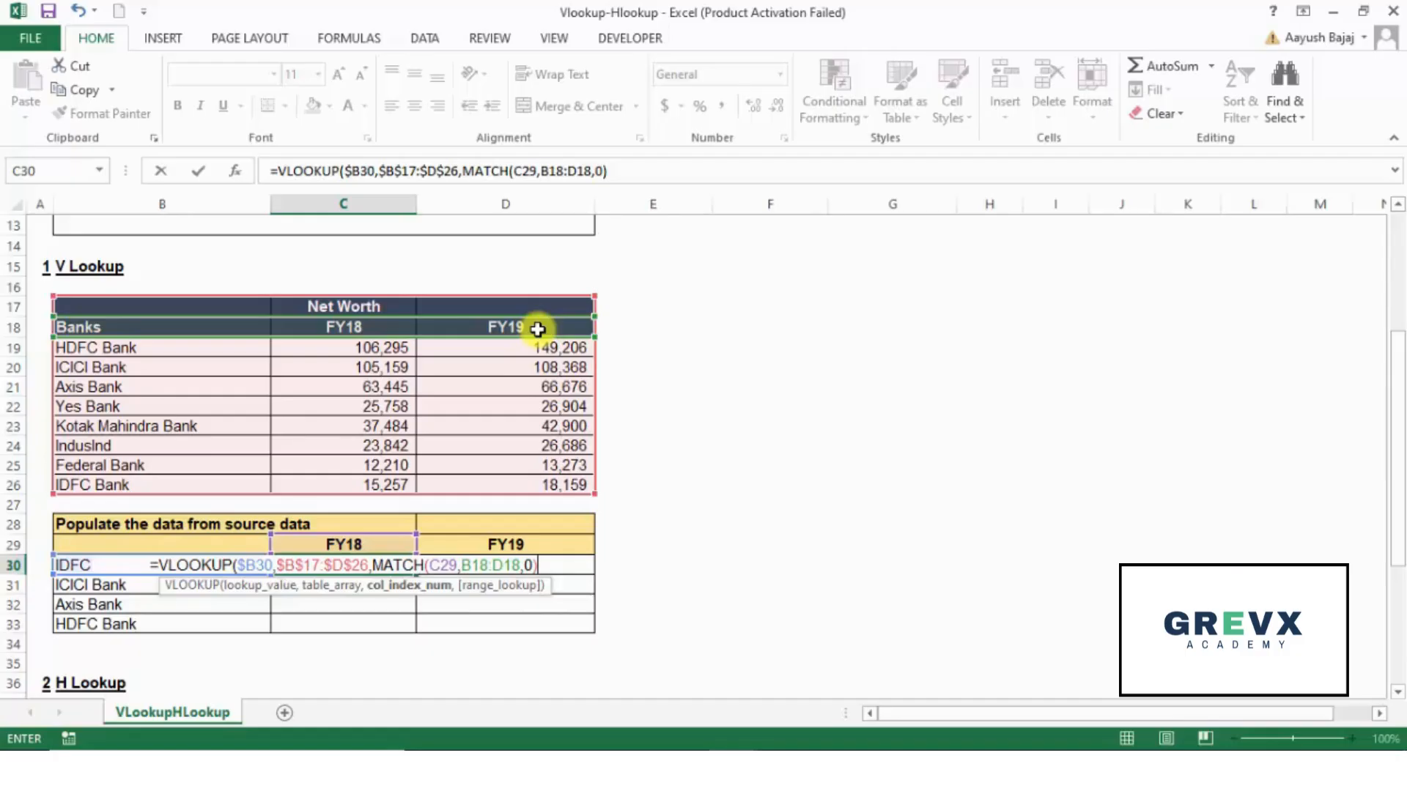
Set the VLOOKUP range lookup to 0 for an exact match and enter the completed formula in C30.
text(,)
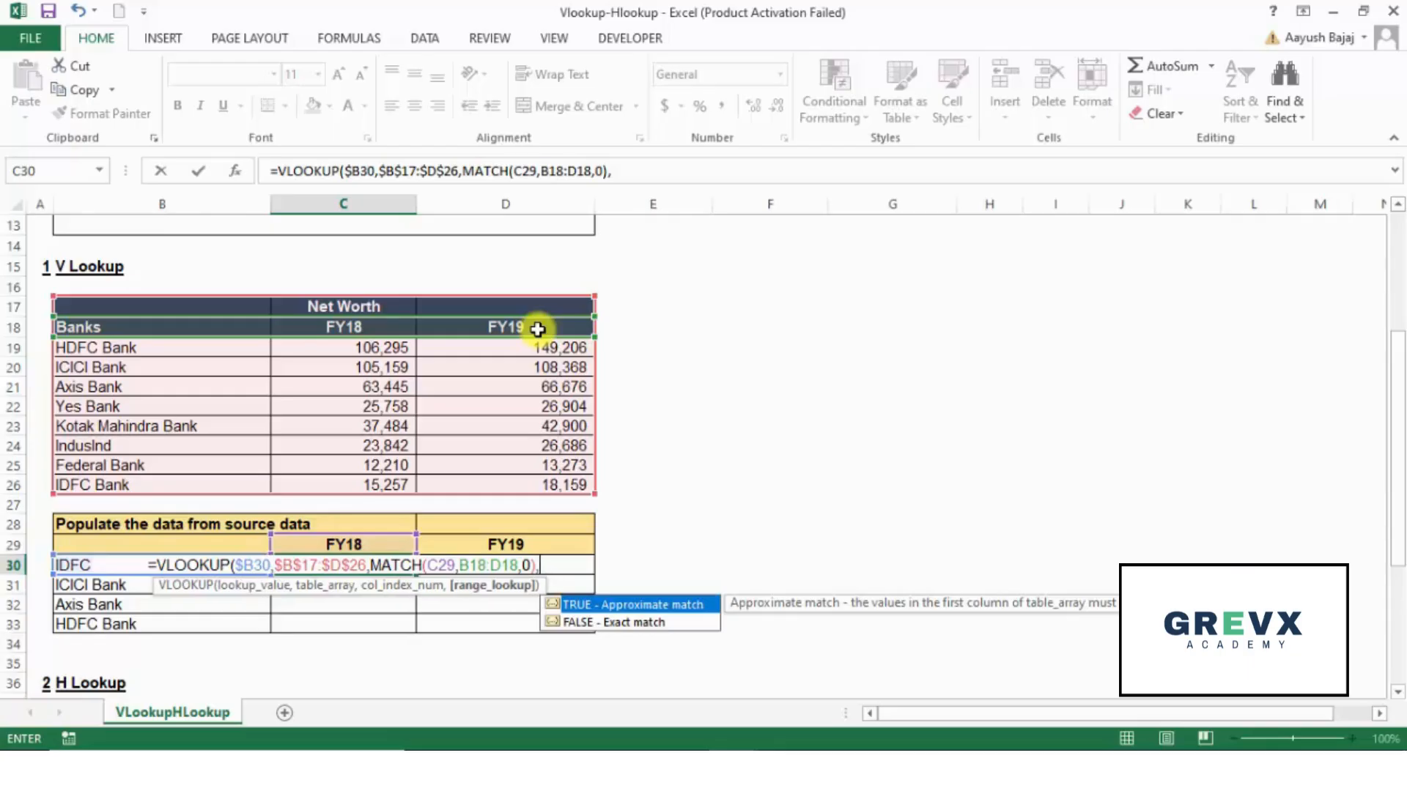
text(0))
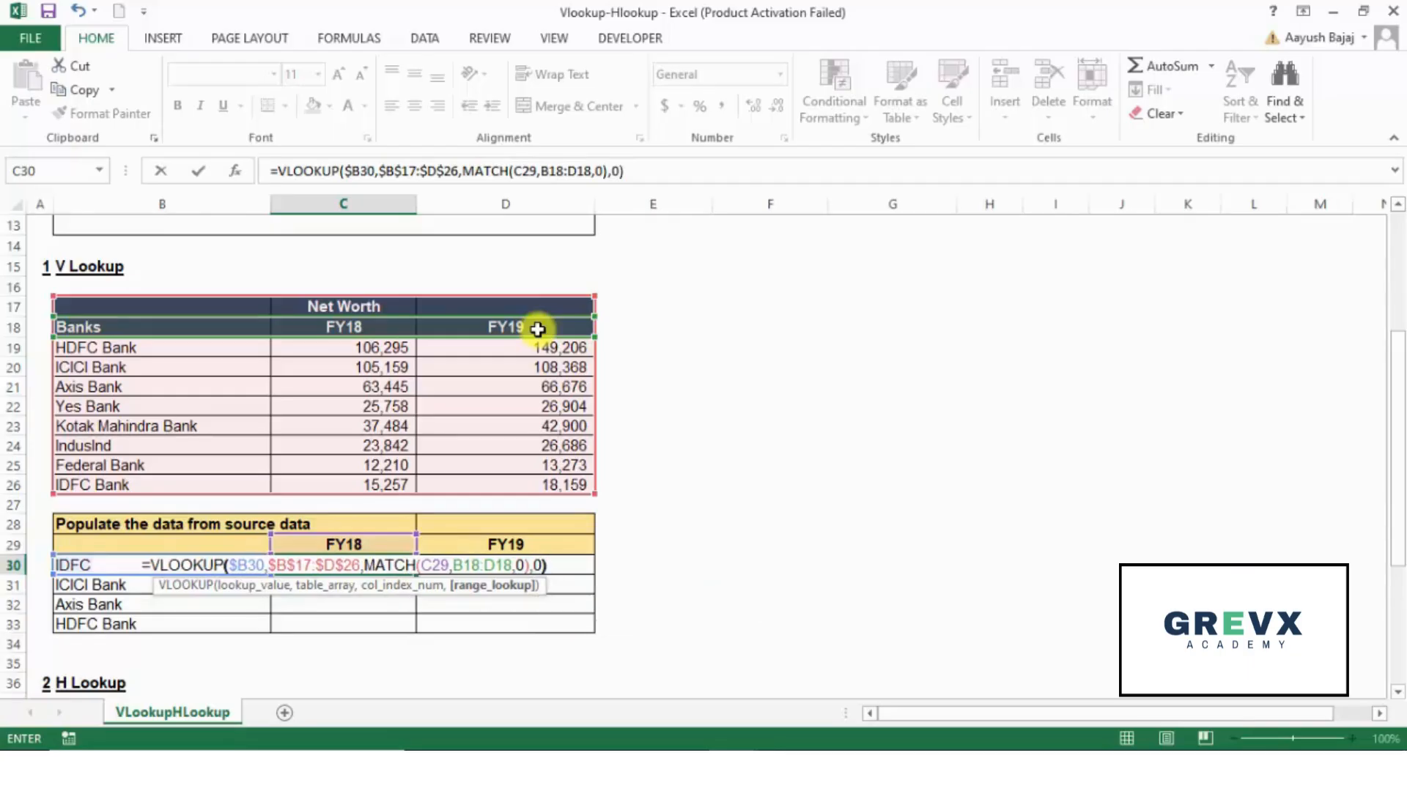
key(Return)
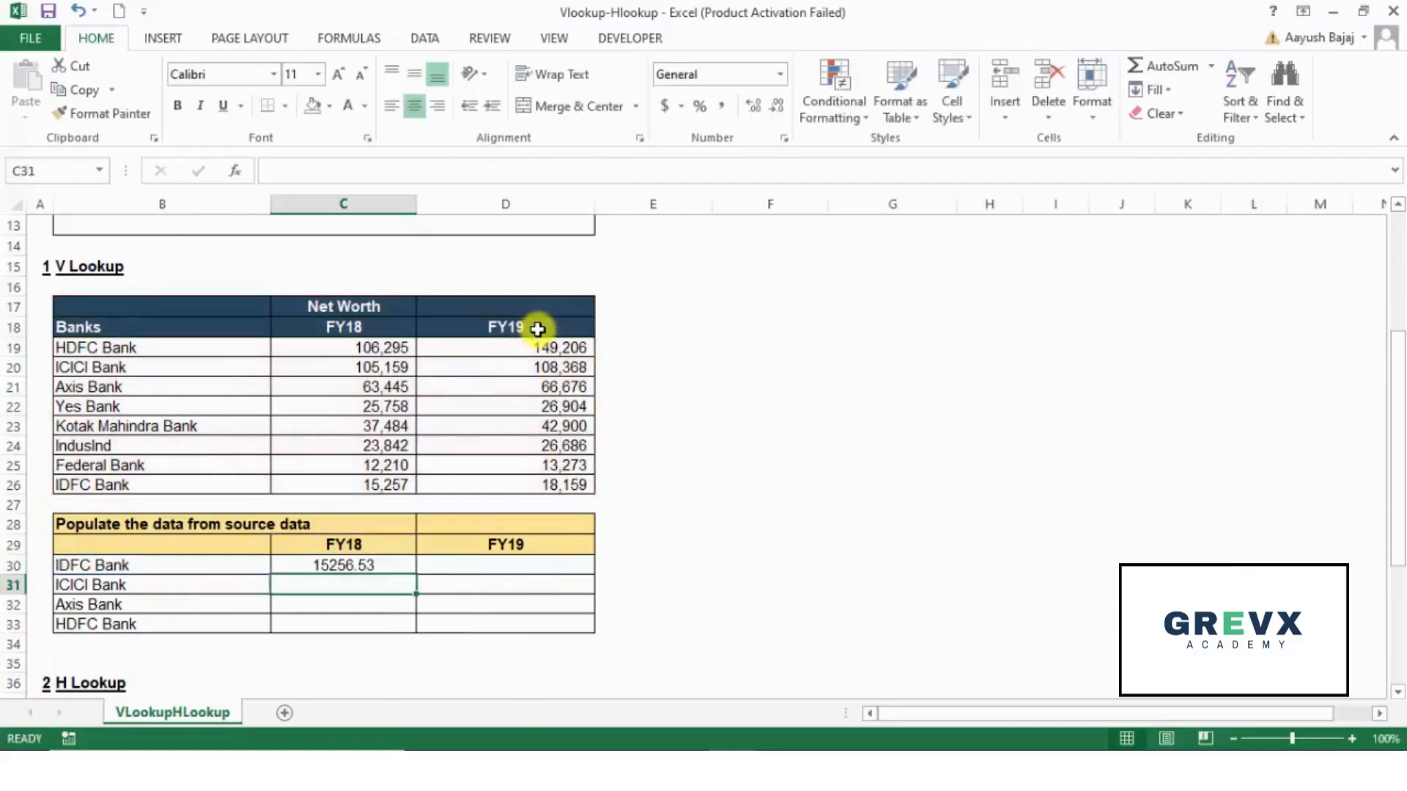
Try copying the VLOOKUP formula from C30 down to C31.
key(Up)
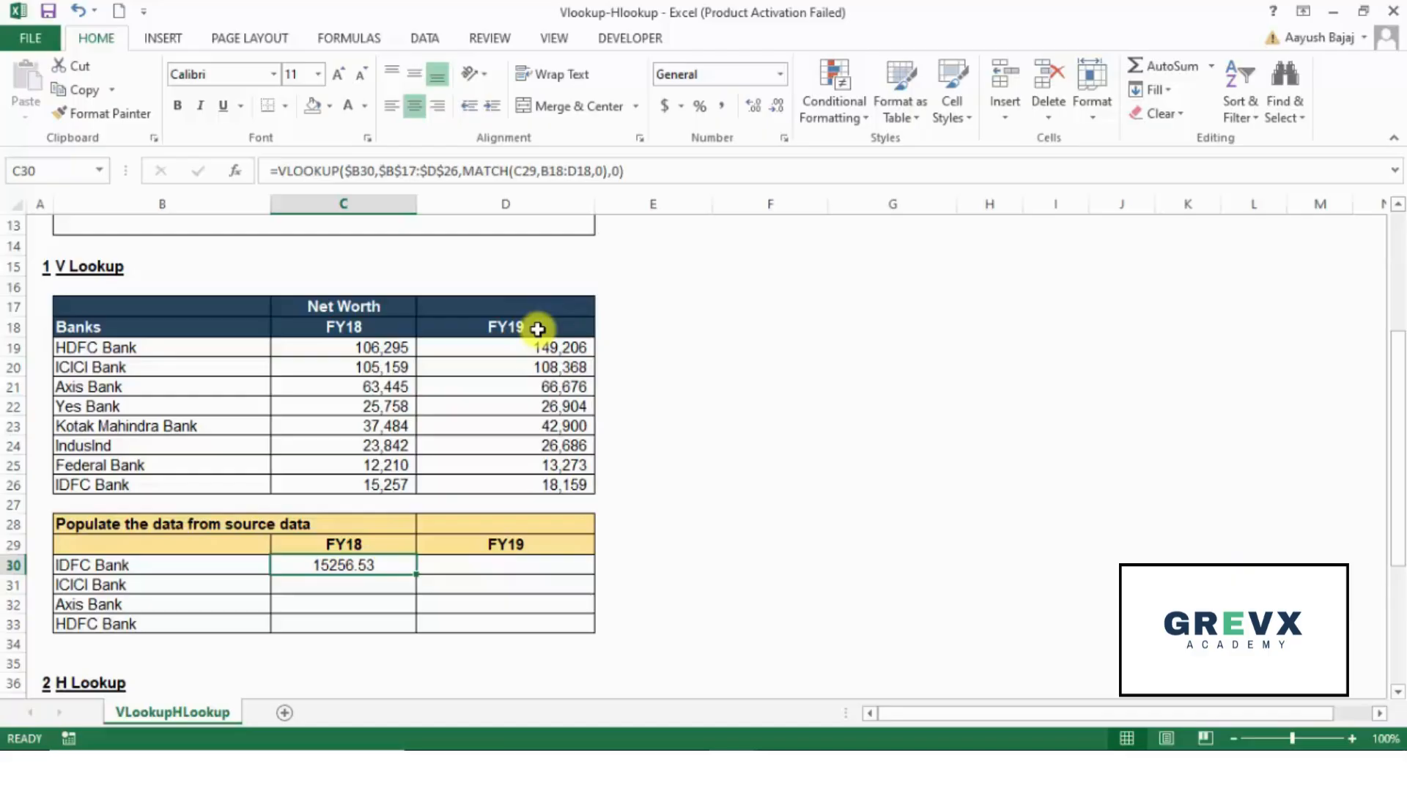
key(F2)
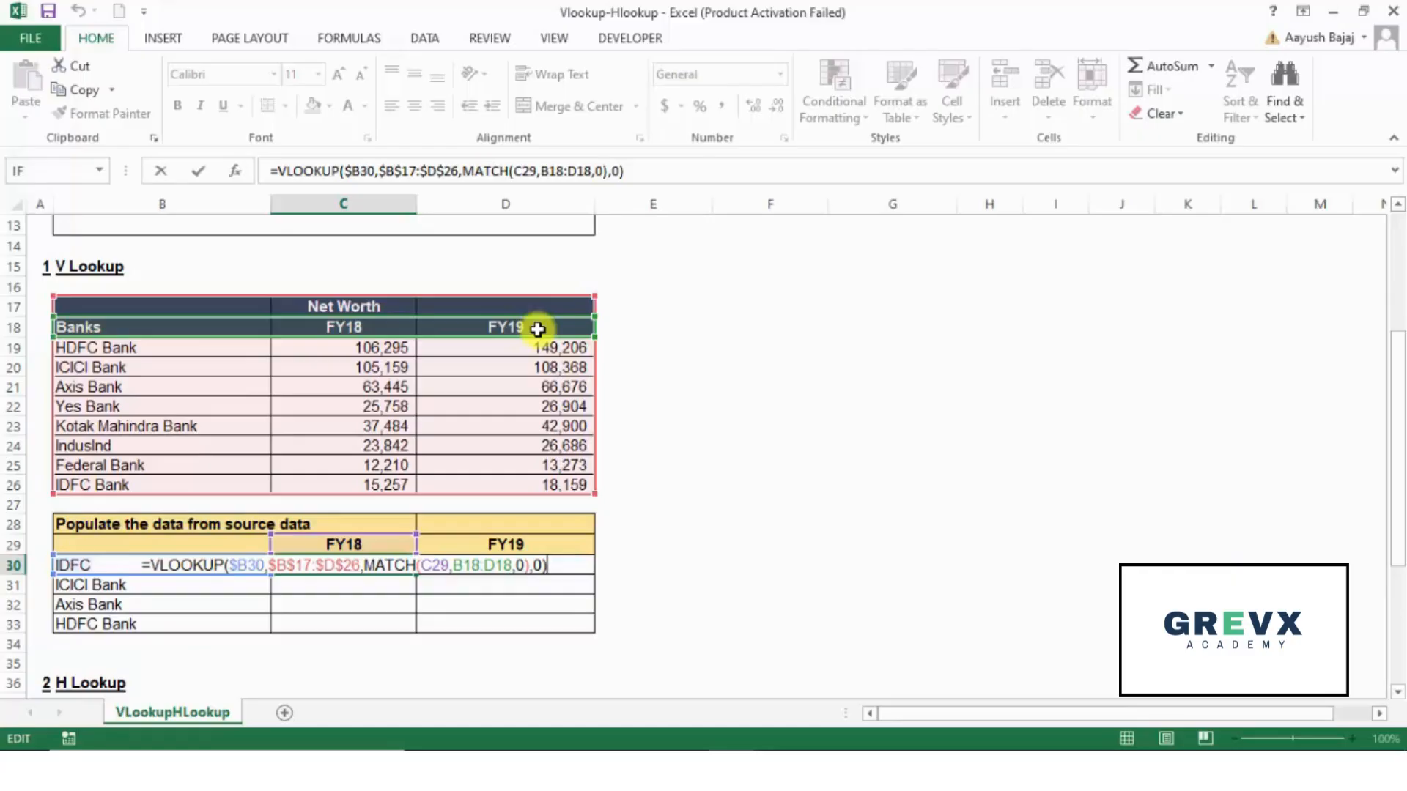
key(ctrl+Return)
key(ctrl+c)
key(Down)
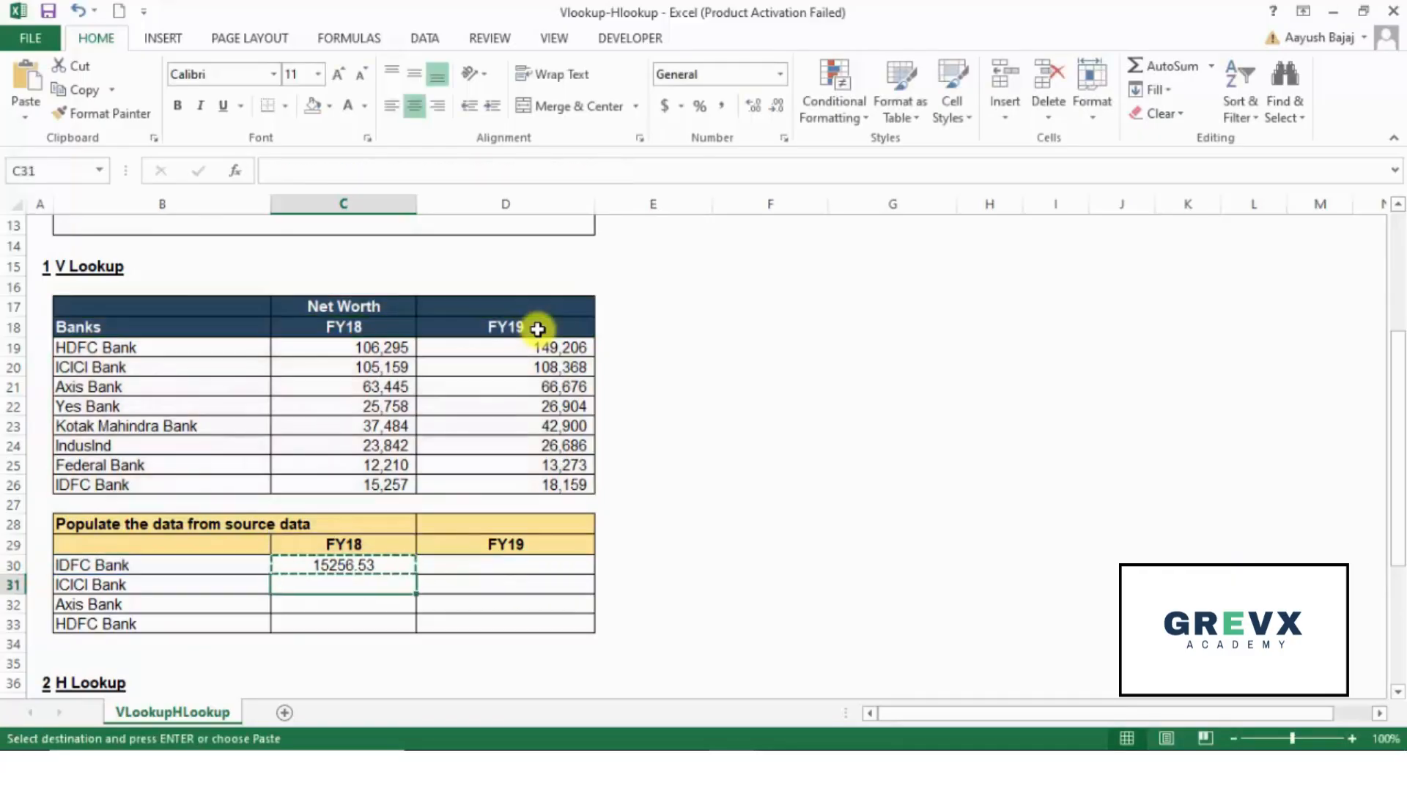
key(Return)
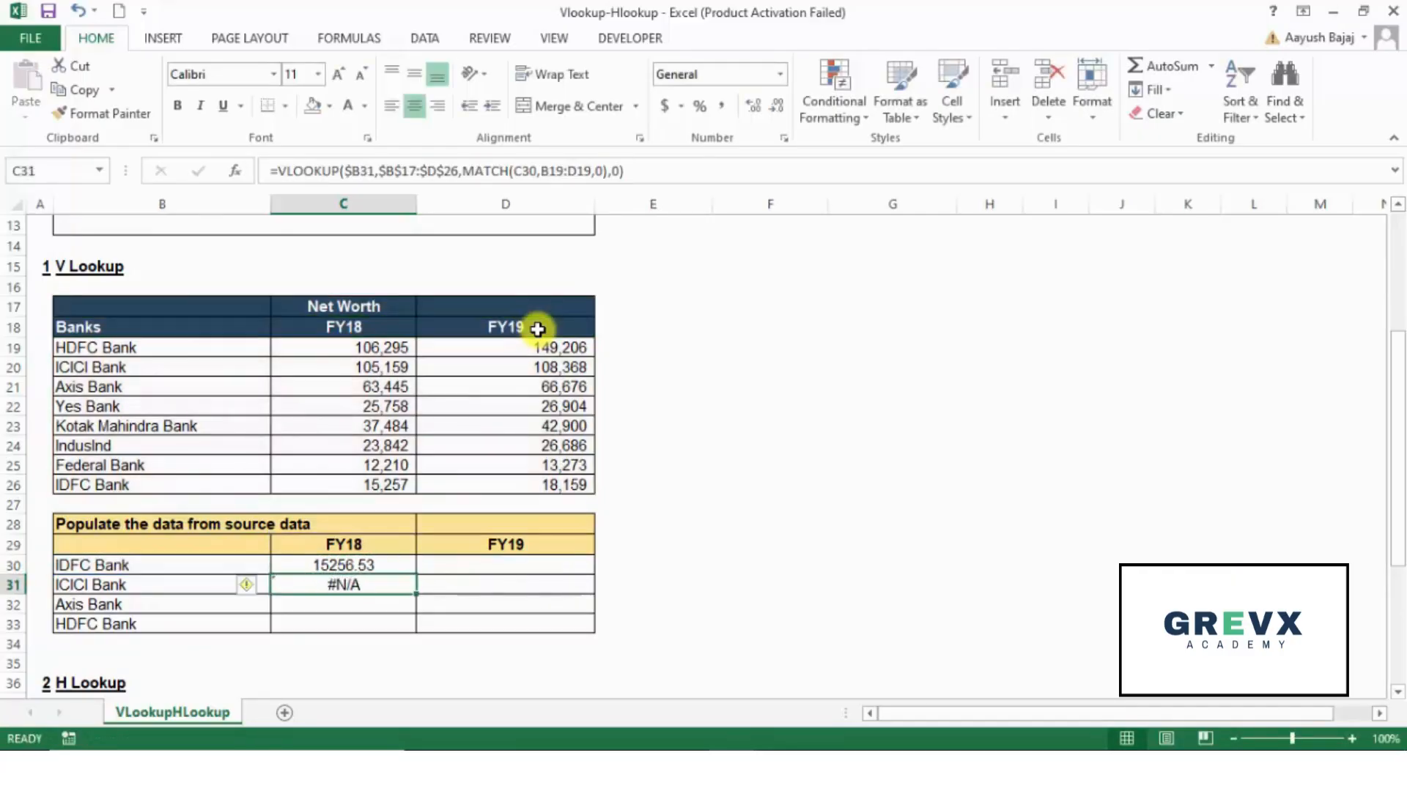
Inspect the cell references in the copied formula in C31 and clear that cell.
key(F2)
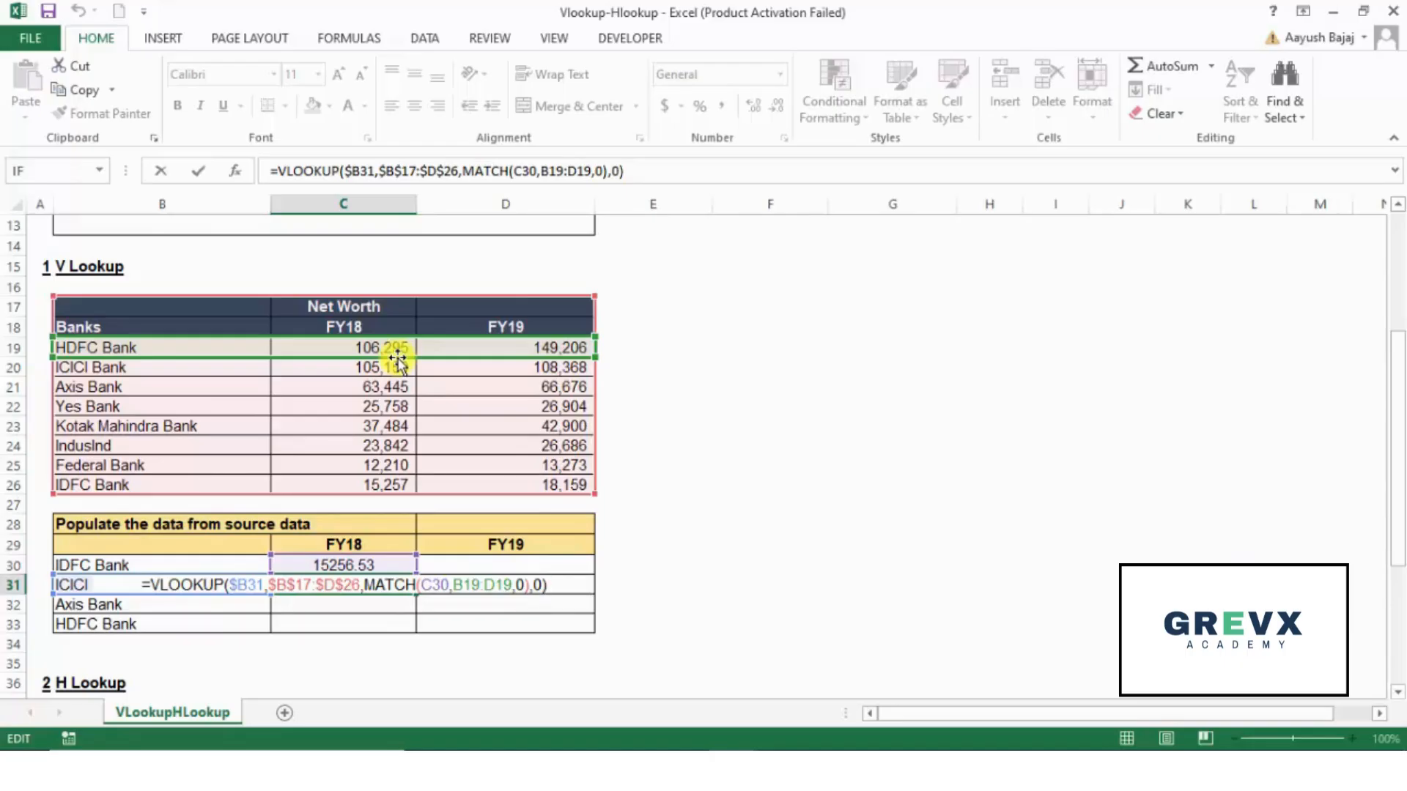
key(Escape)
key(Delete)
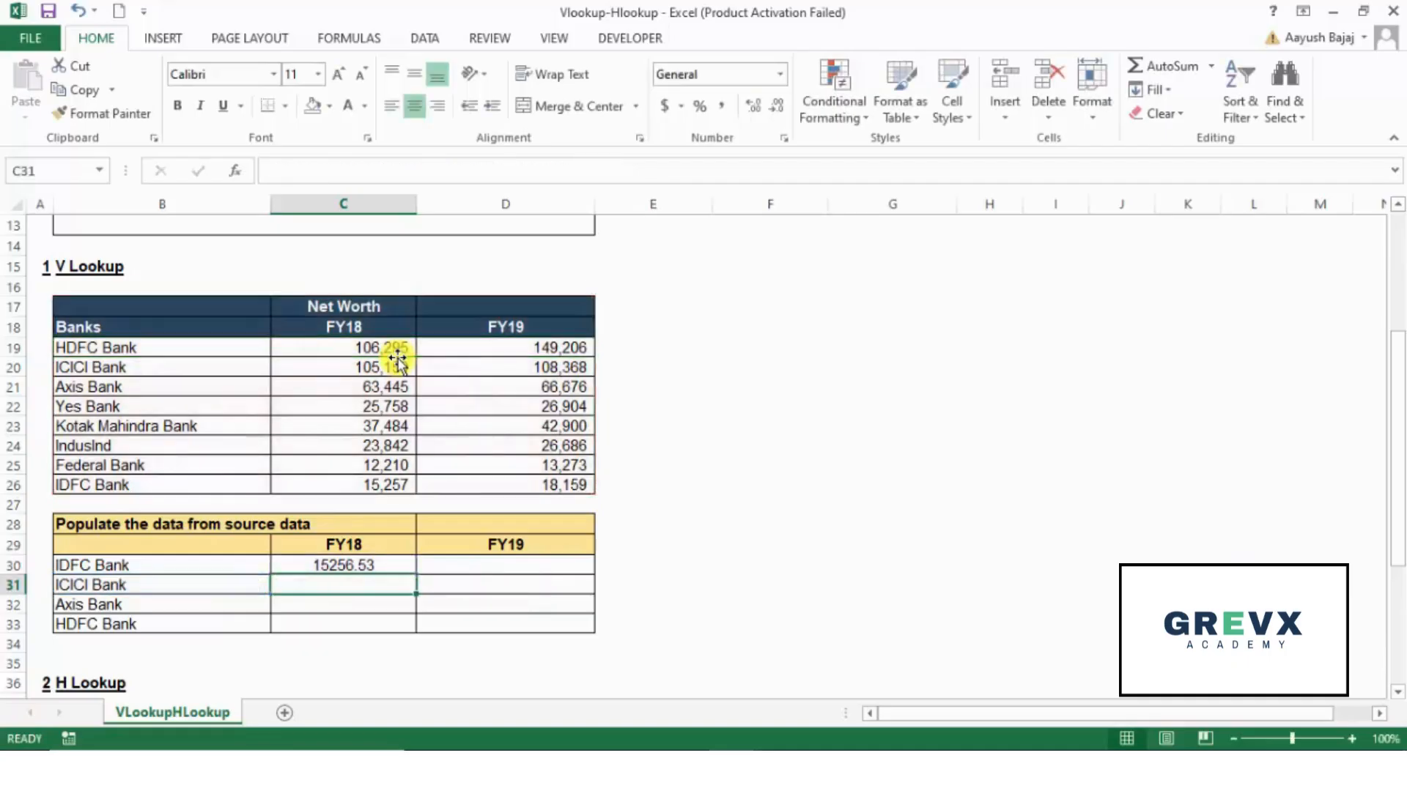
Lock only the row of the MATCH lookup value in the C30 formula, making it C$29.
key(Up)
key(F2)
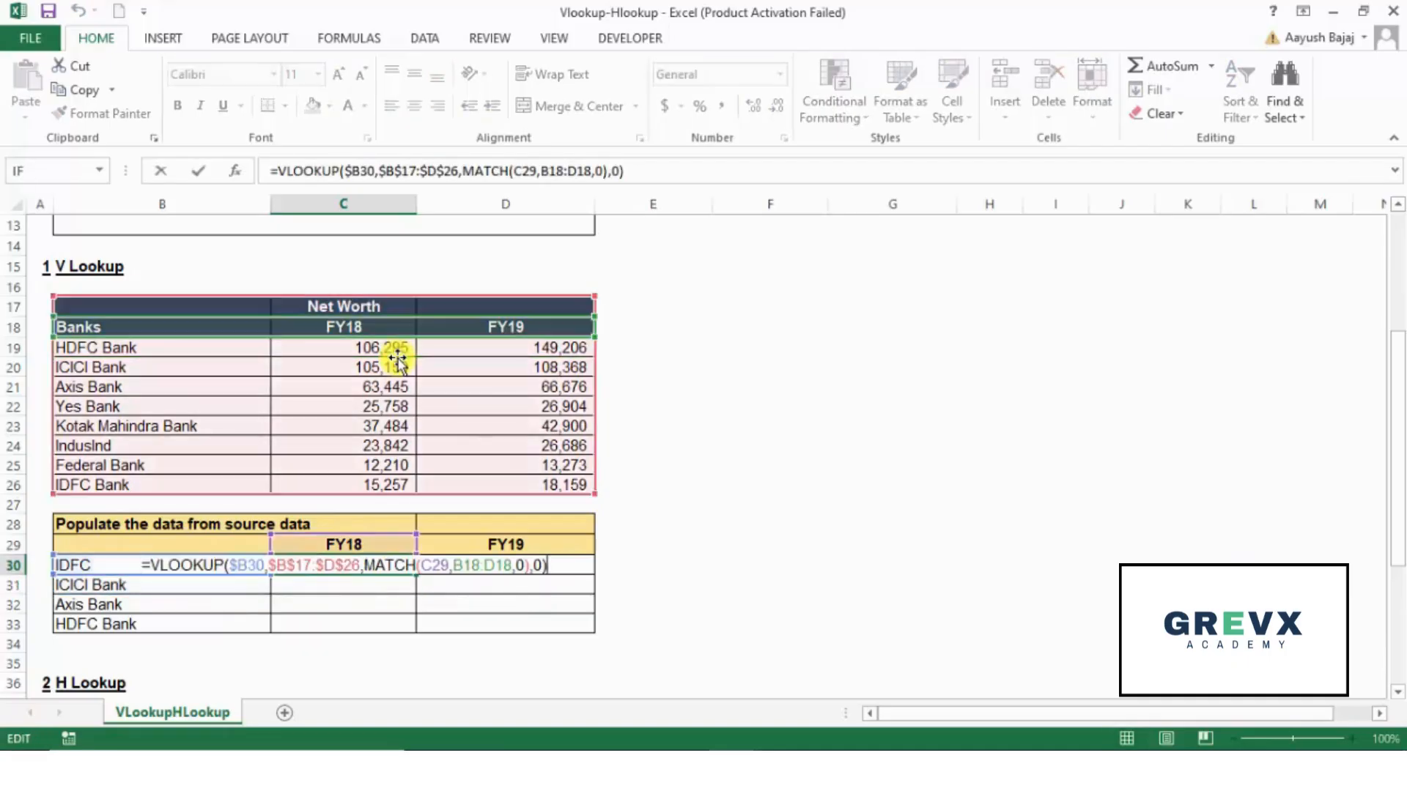
key(Left)
key(Left)
key(Left)
key(Left)
key(Left)
key(Left)
key(Left)
key(Left)
key(Left)
key(Left)
key(Left)
key(Left)
key(Left)
key(Left)
key(Left)
key(Left)
key(Left)
key(Left)
key(Left)
key(Left)
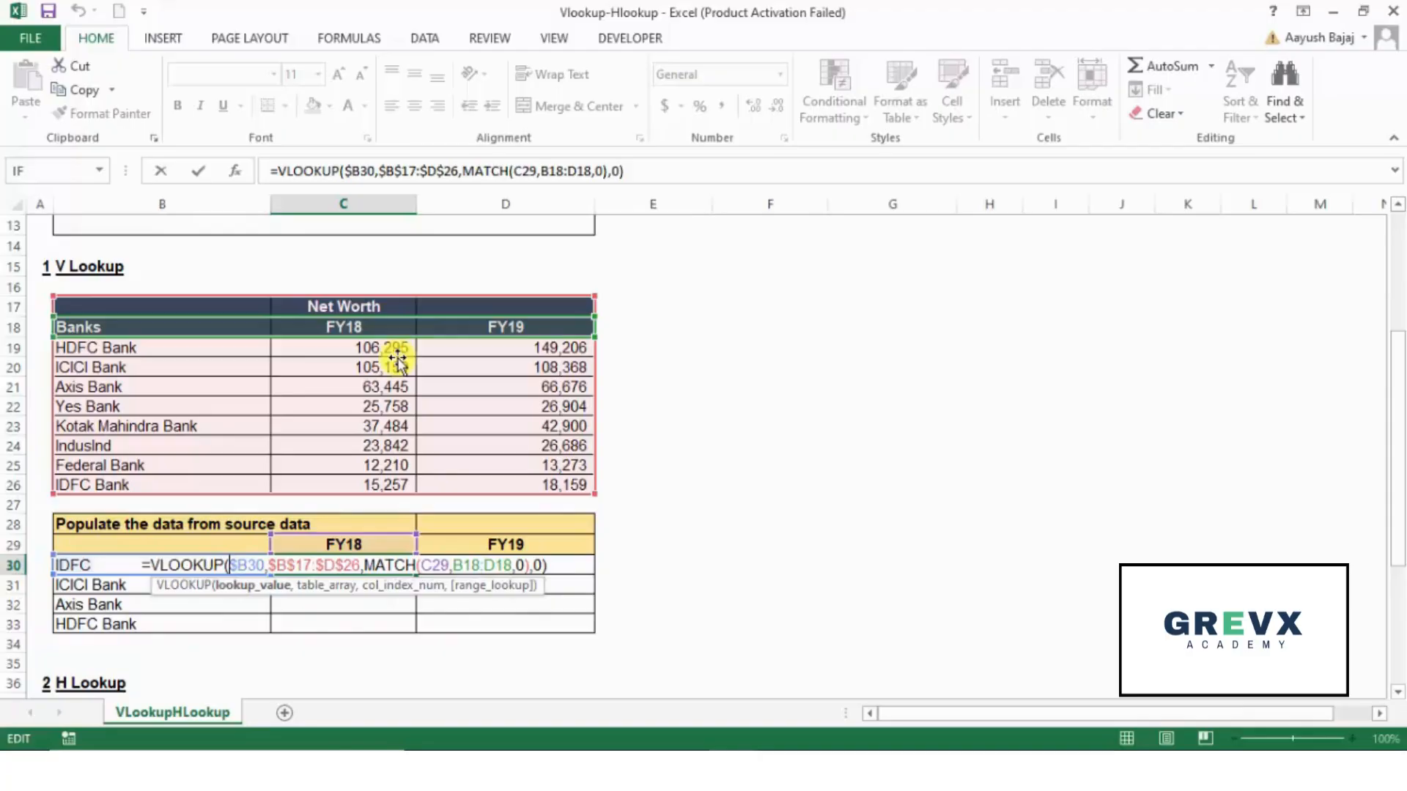
key(shift+Left)
key(shift+Left)
key(shift+Left)
key(shift+Left)
key(shift+Left)
key(shift+Left)
key(shift+Left)
key(shift+Left)
key(shift+Left)
key(shift+Left)
key(shift+Left)
key(shift+Left)
key(shift+Left)
key(shift+Left)
key(shift+Left)
key(shift+Left)
key(shift+Left)
key(shift+Right)
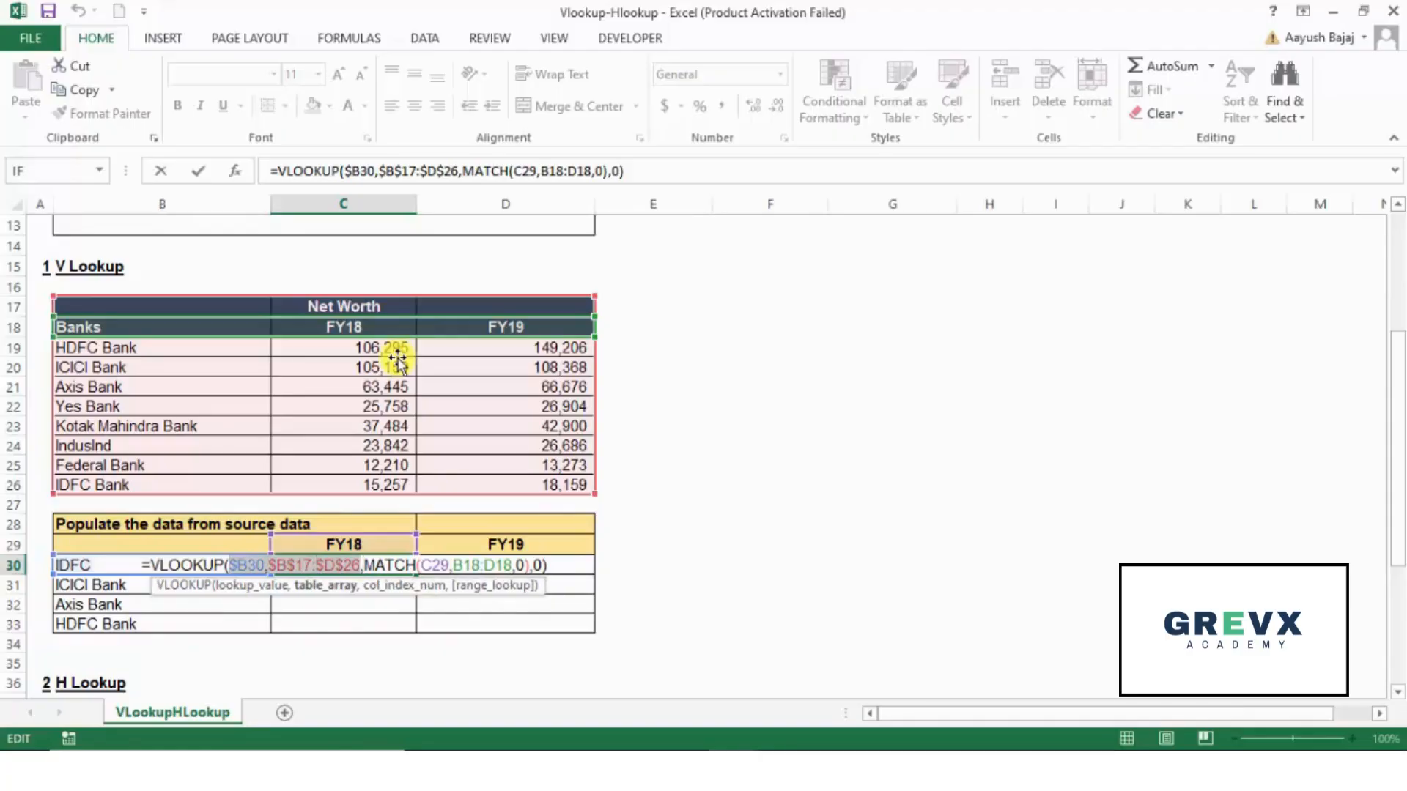
key(Right)
key(Right)
key(Right)
key(Right)
key(Right)
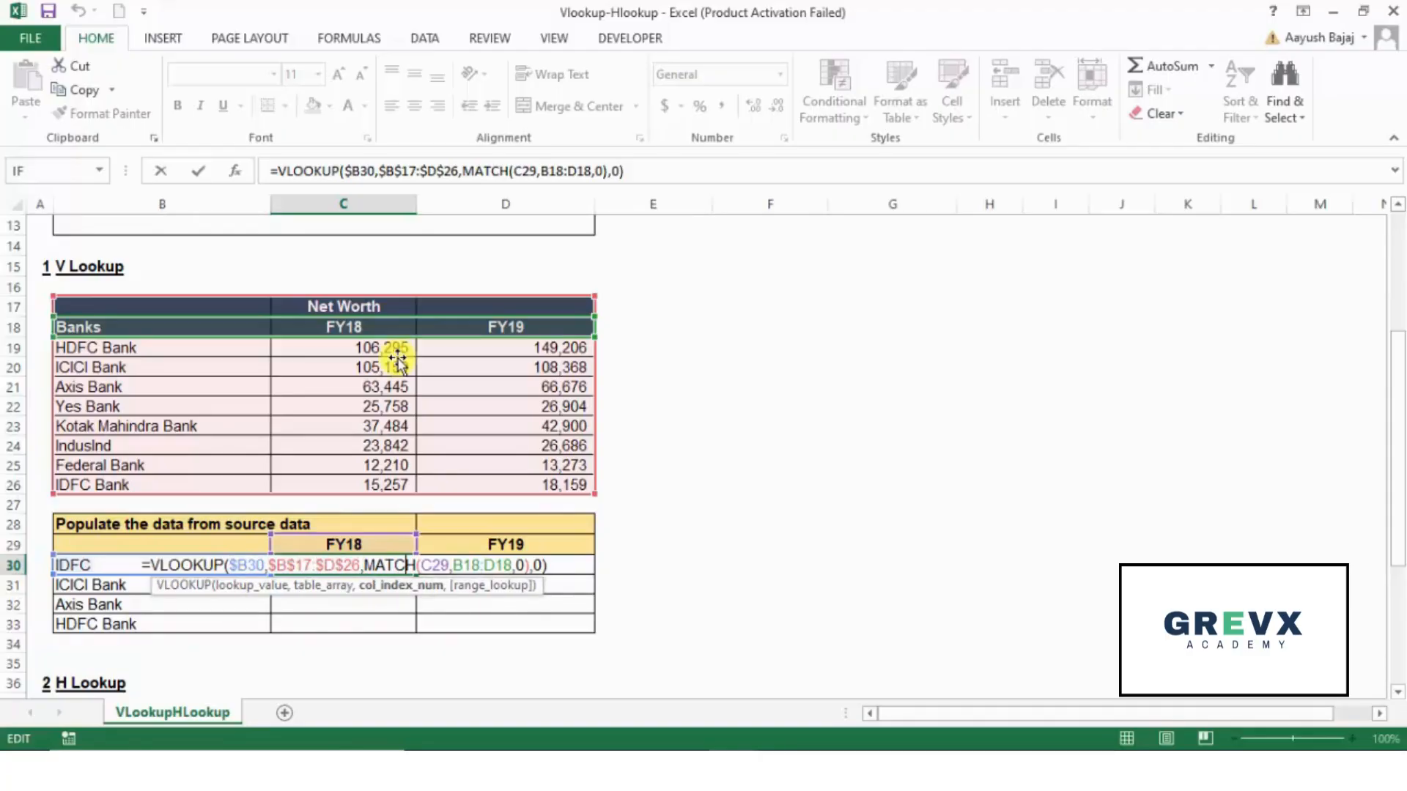
key(Right)
key(Right)
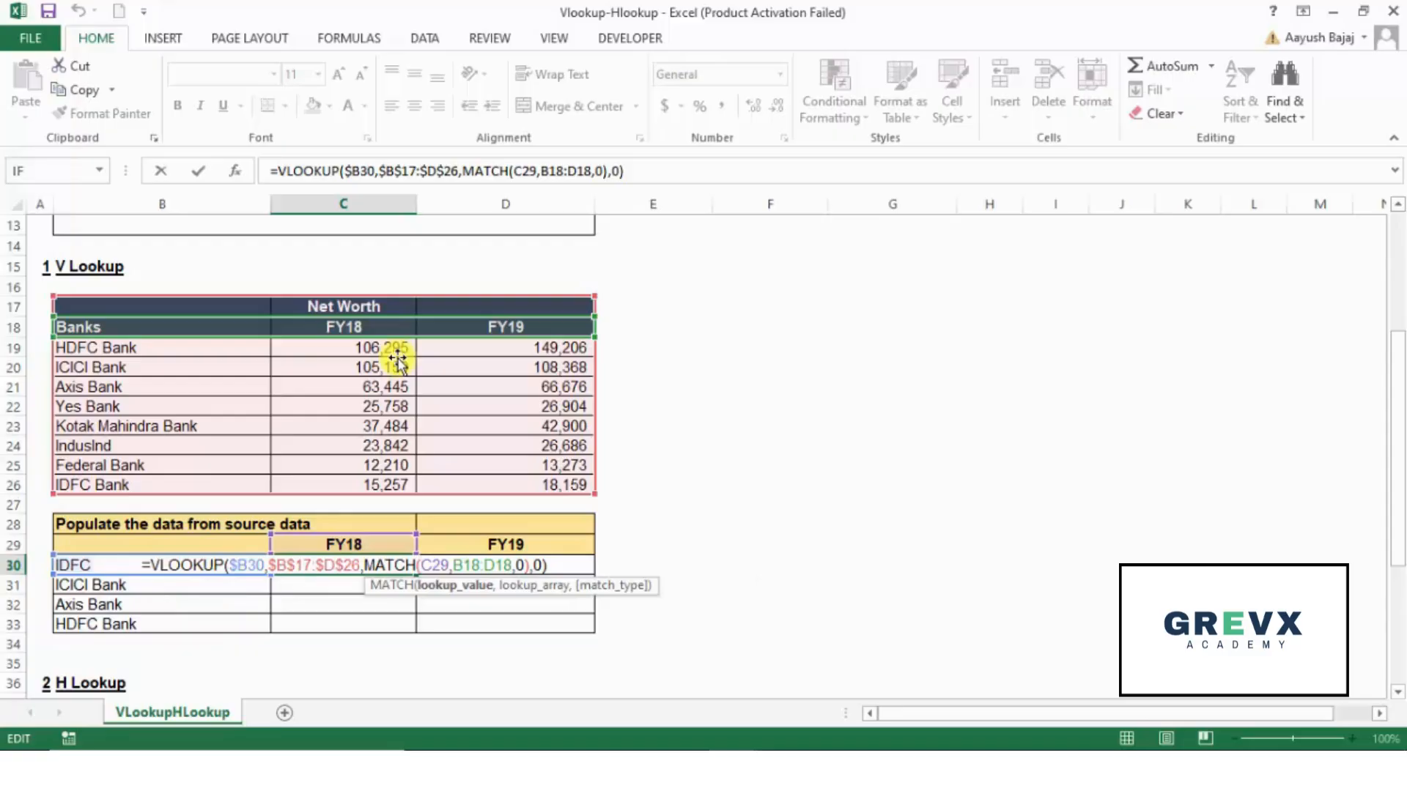
key(shift+Right)
key(shift+Right)
key(shift+Right)
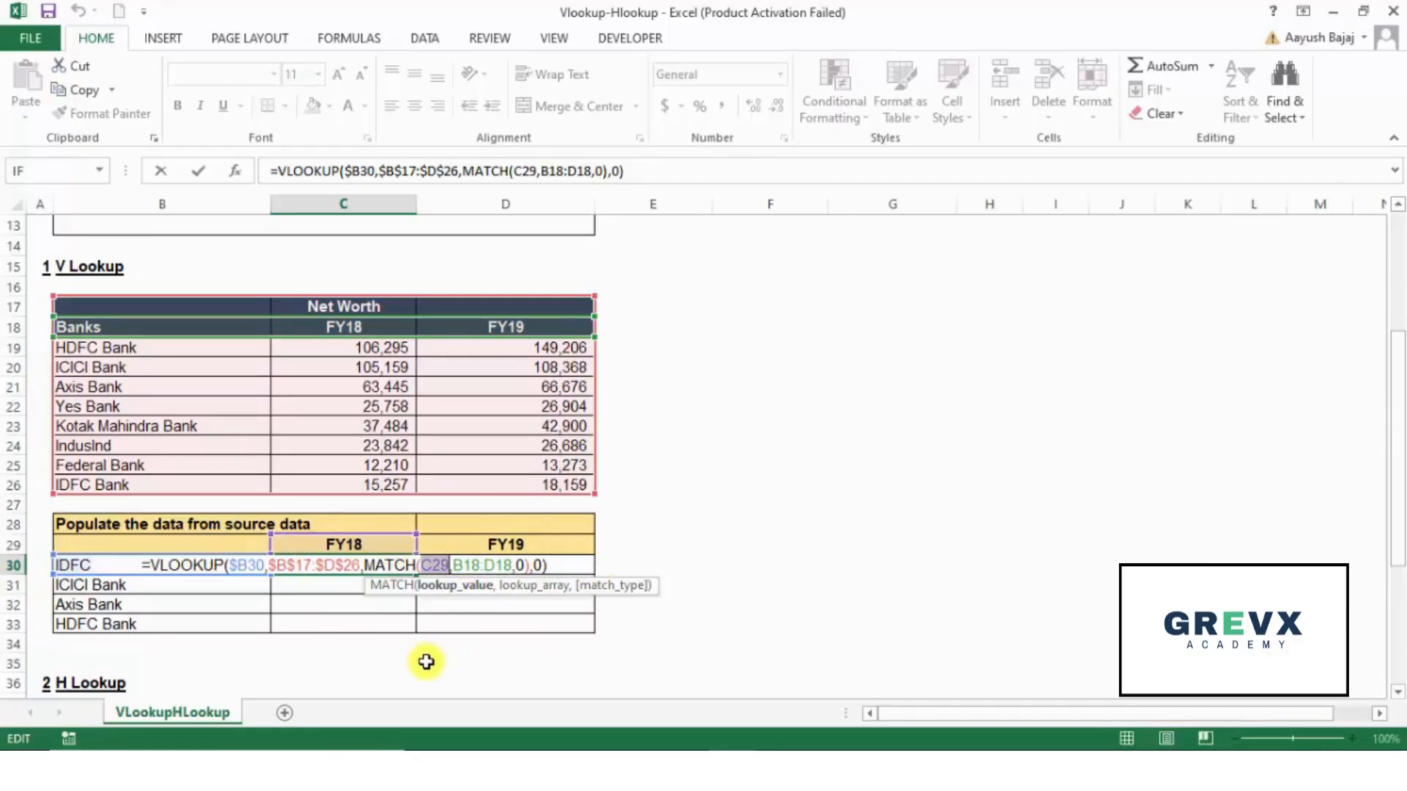
key(F4)
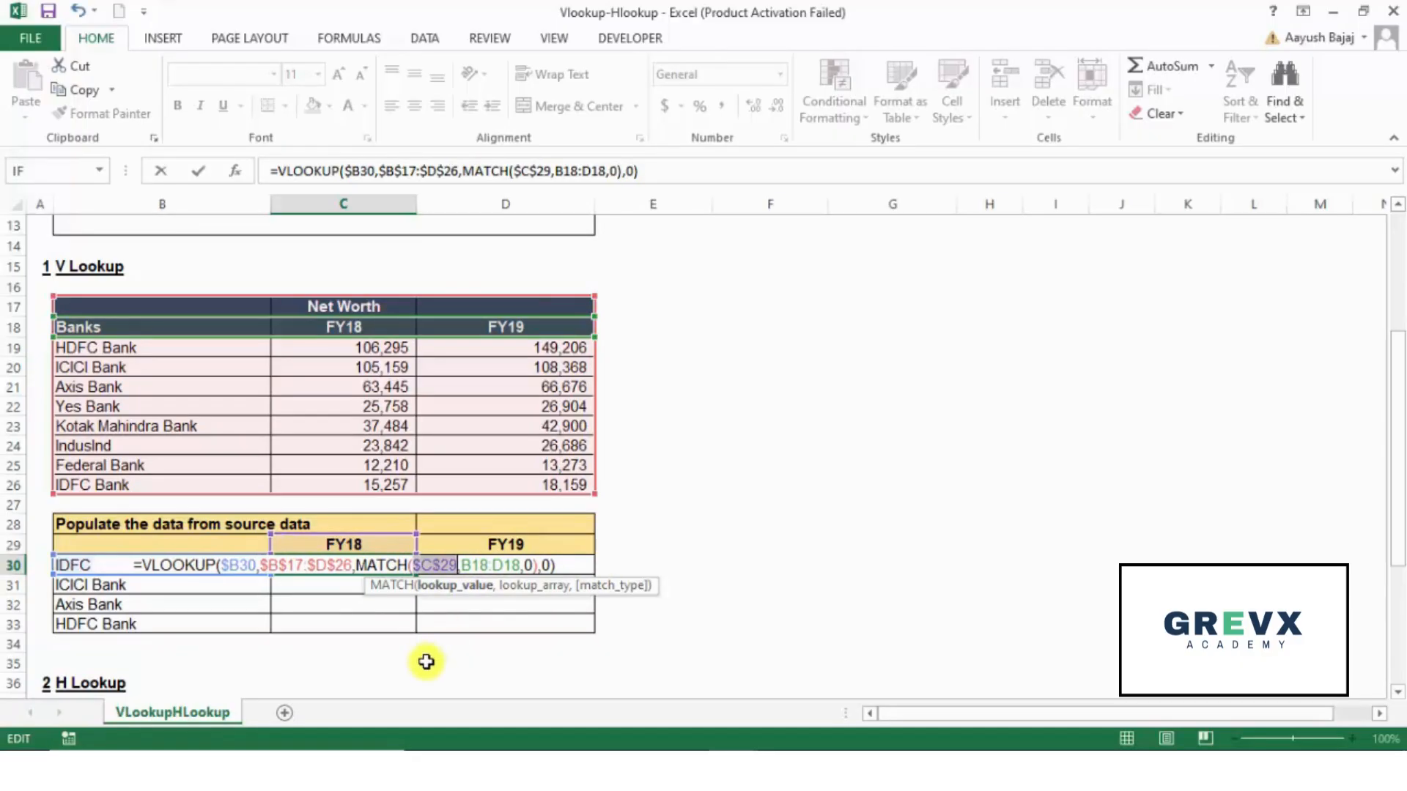
key(F4)
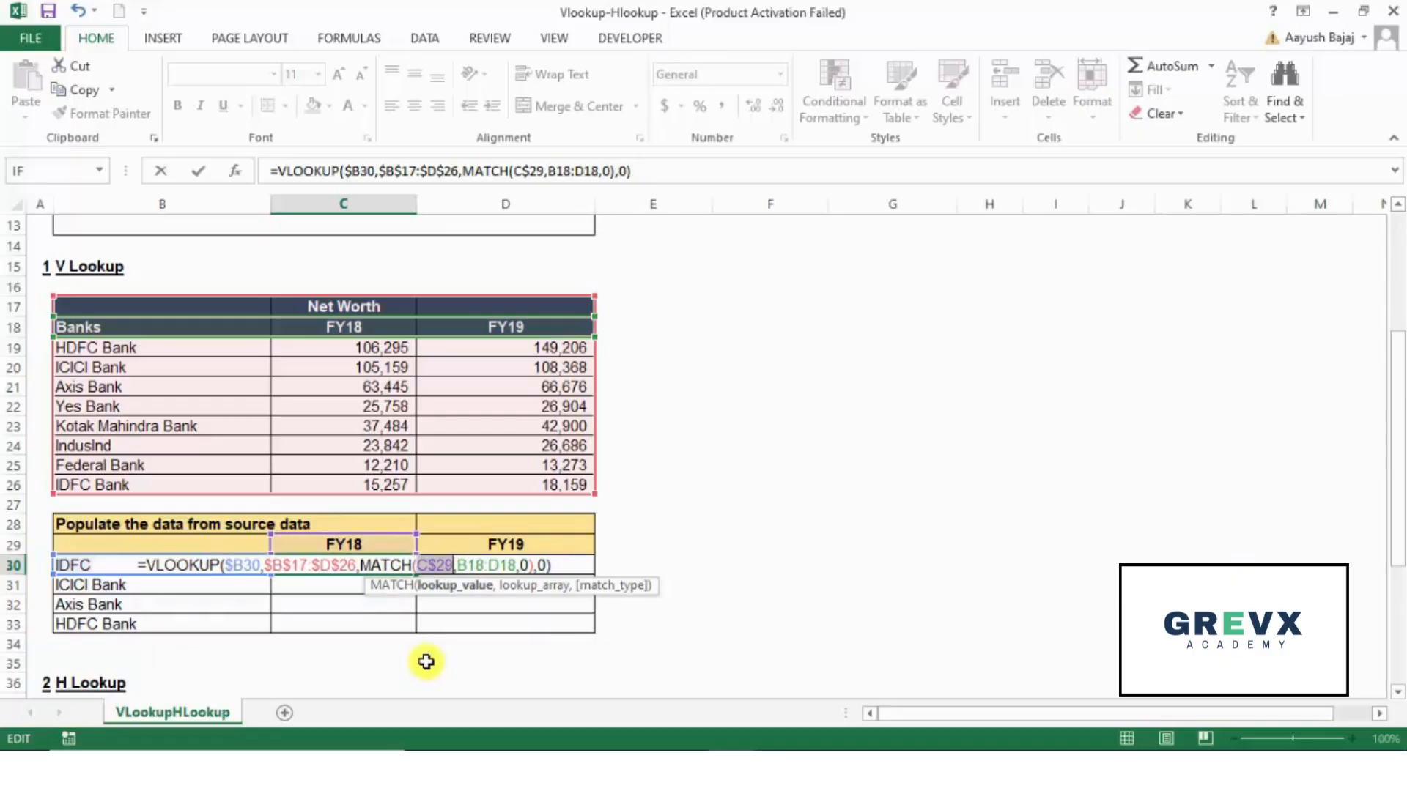
Make the MATCH lookup array in C30 absolute as $B$18:$D$18 and enter the revised formula.
key(Right)
key(Right)
key(shift+Right)
key(shift+Right)
key(shift+Right)
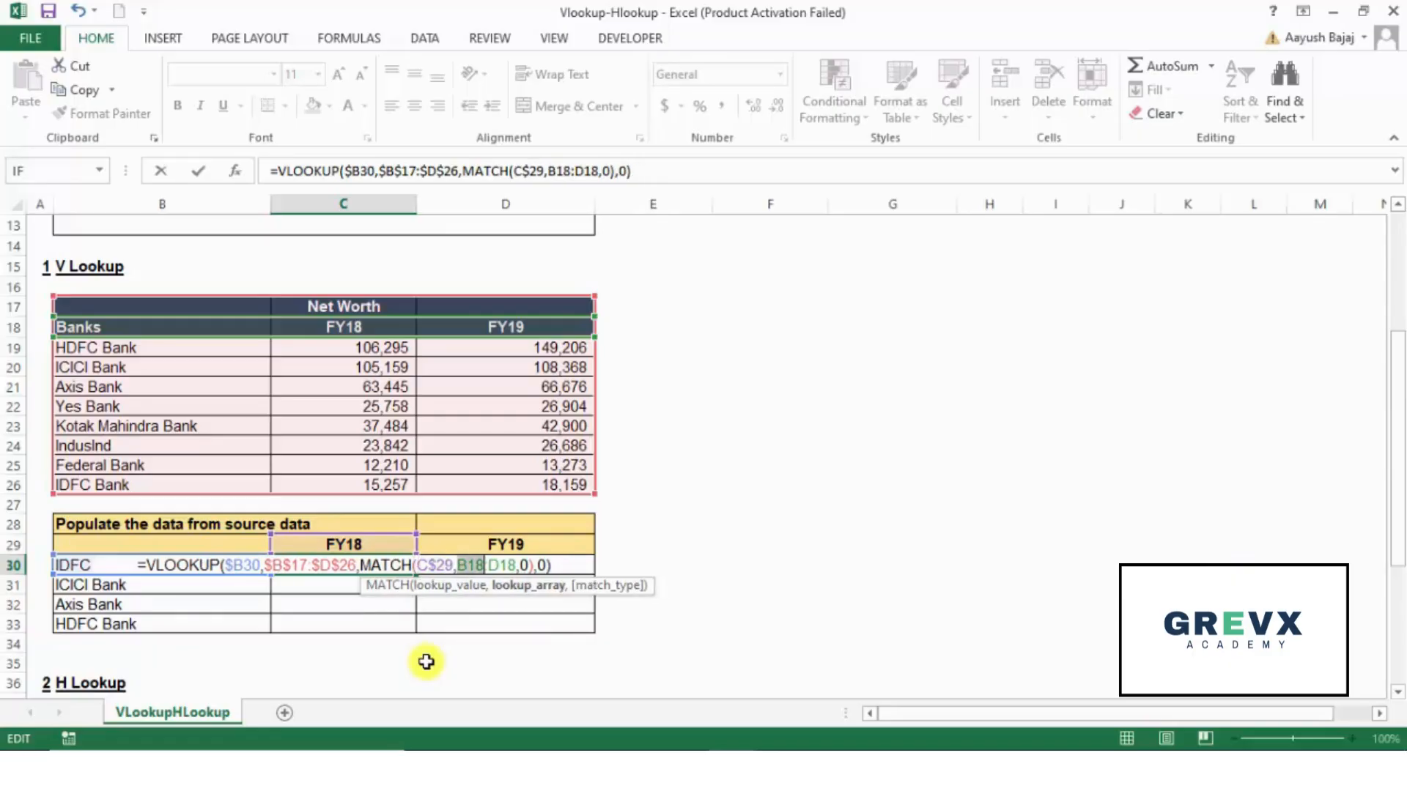
key(shift+Right)
key(shift+Right)
key(shift+Right)
key(shift+Right)
key(F4)
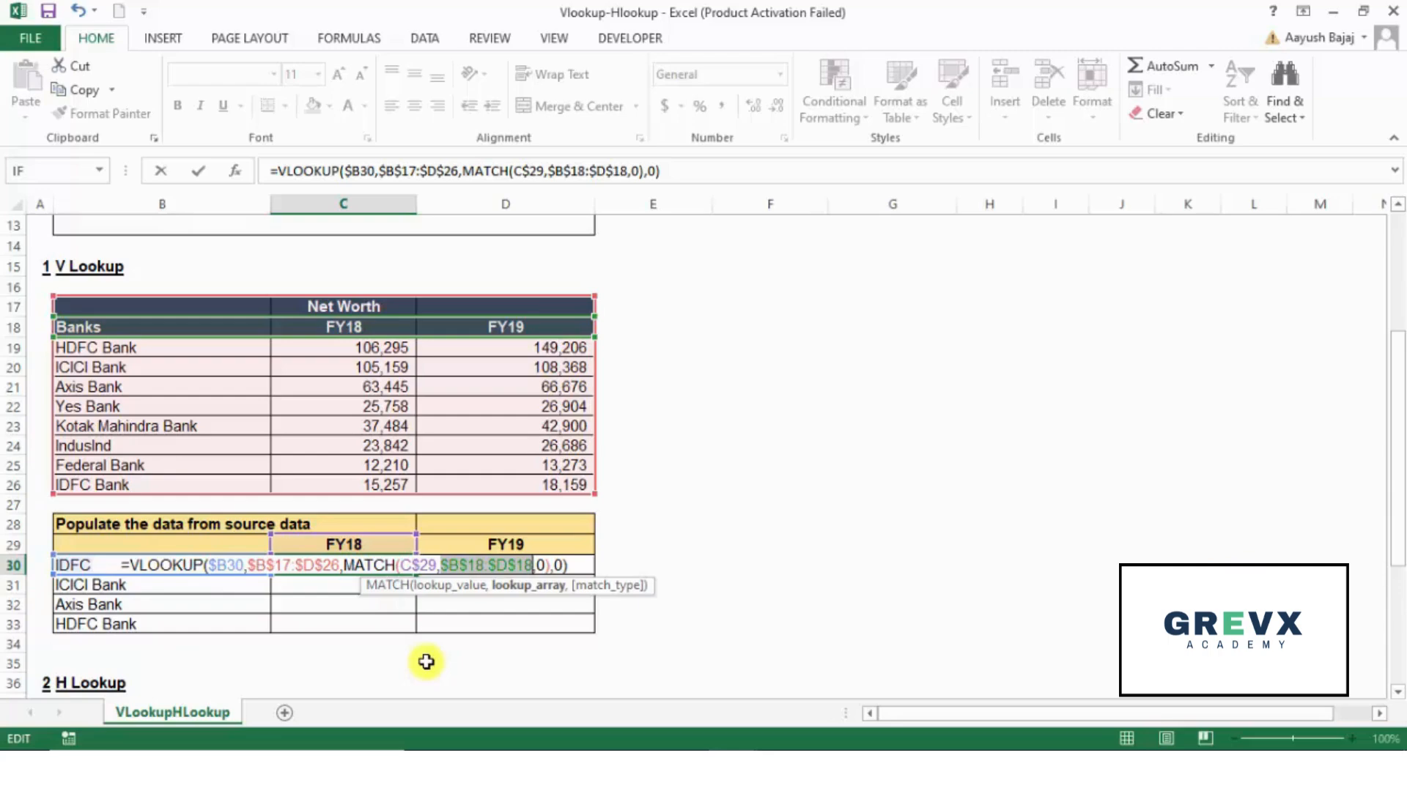
key(Return)
key(Up)
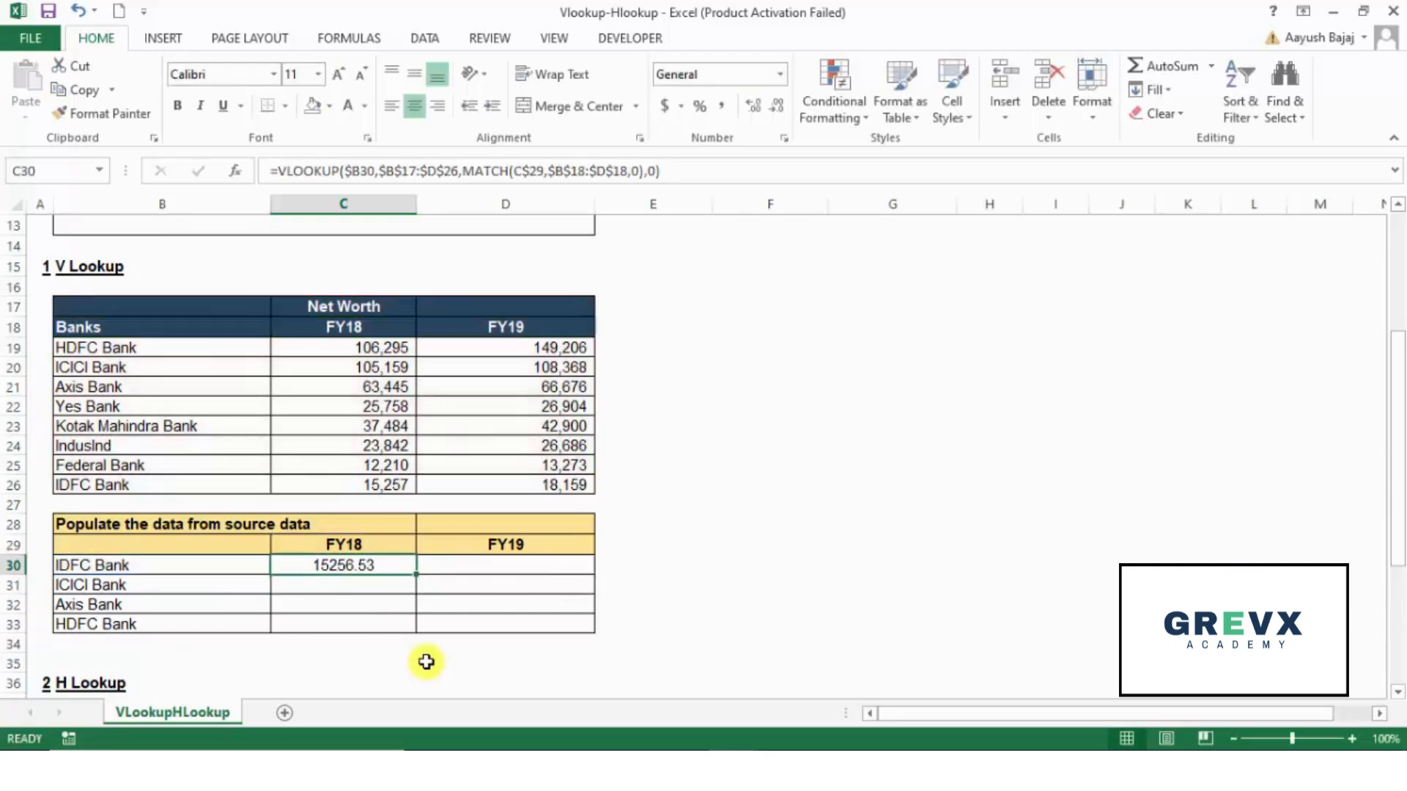
Copy the C30 formula across the FY18 and FY19 cells of all four banks, C30:D33.
key(ctrl+c)
key(shift+Right)
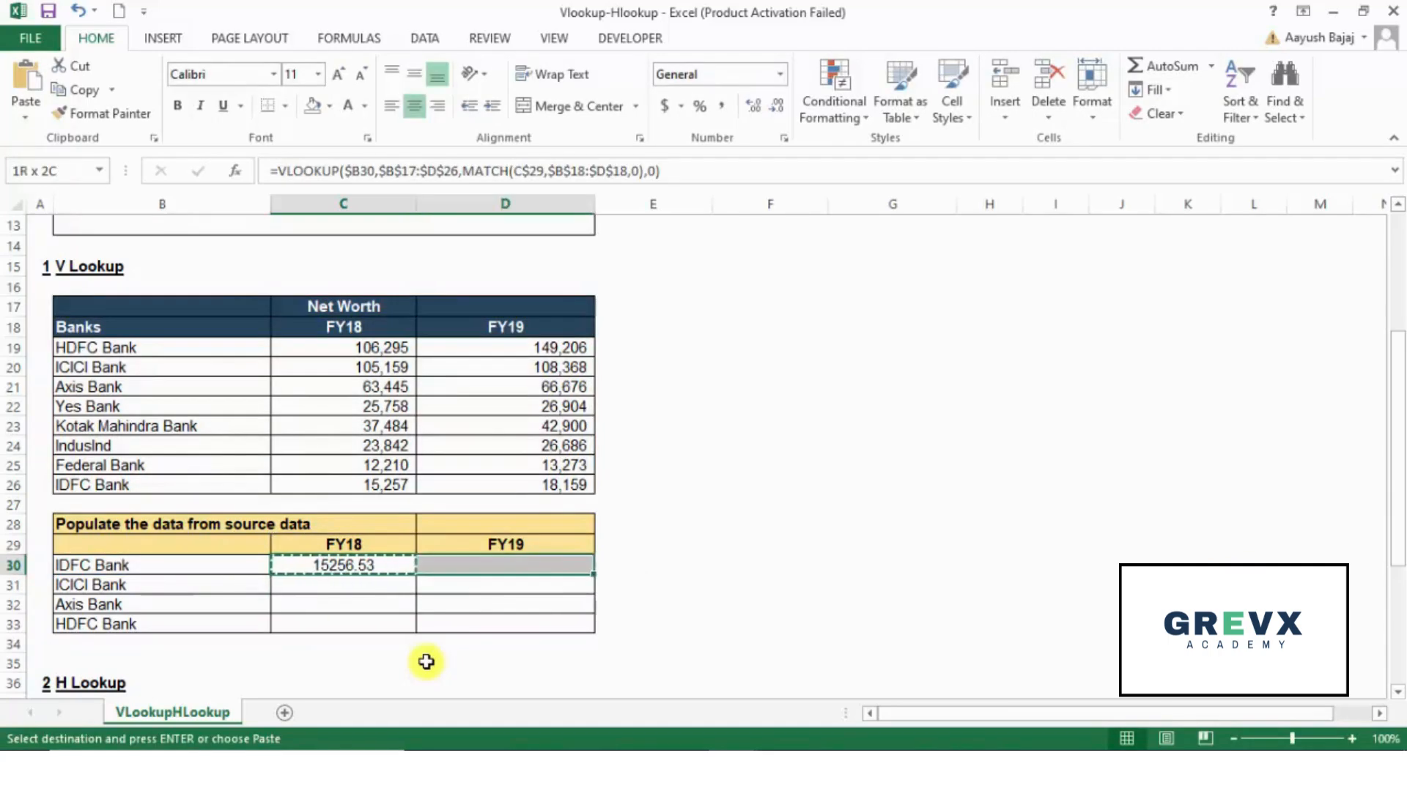
key(shift+Down)
key(shift+Down)
key(shift+Down)
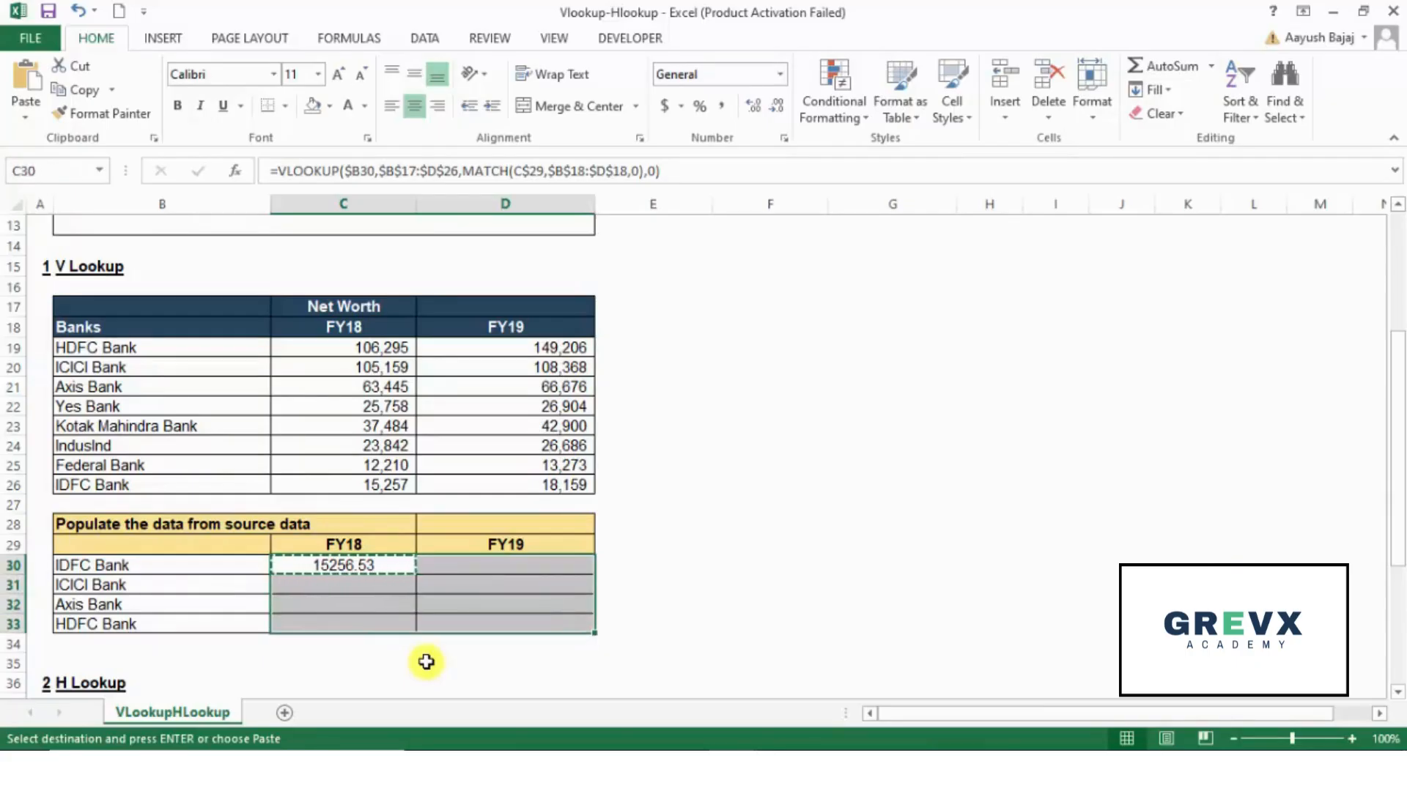
key(Return)
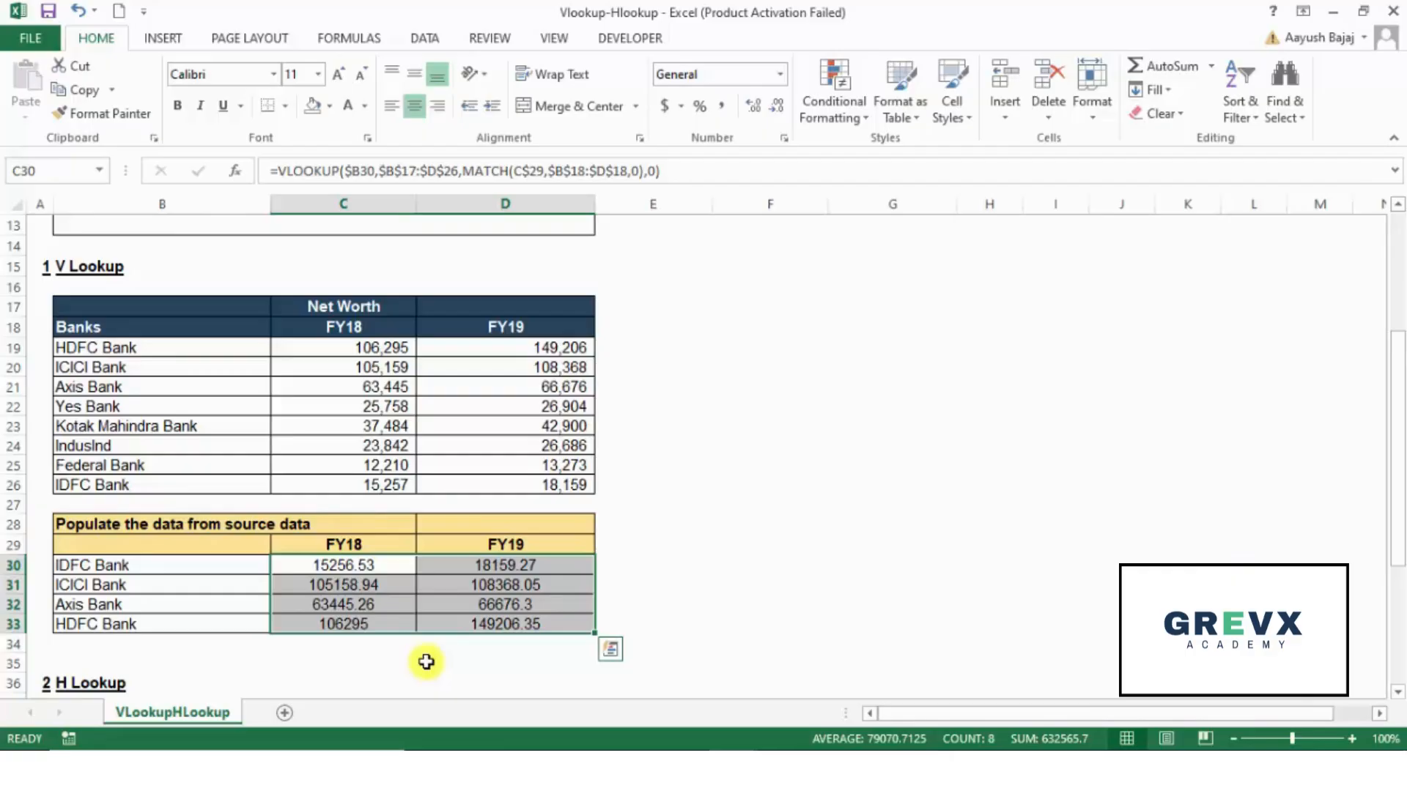
Clear the formulas from C30:D33 and make C30 the active cell.
key(Left)
key(Right)
key(shift+Right)
key(shift+Down)
key(shift+Down)
key(shift+Down)
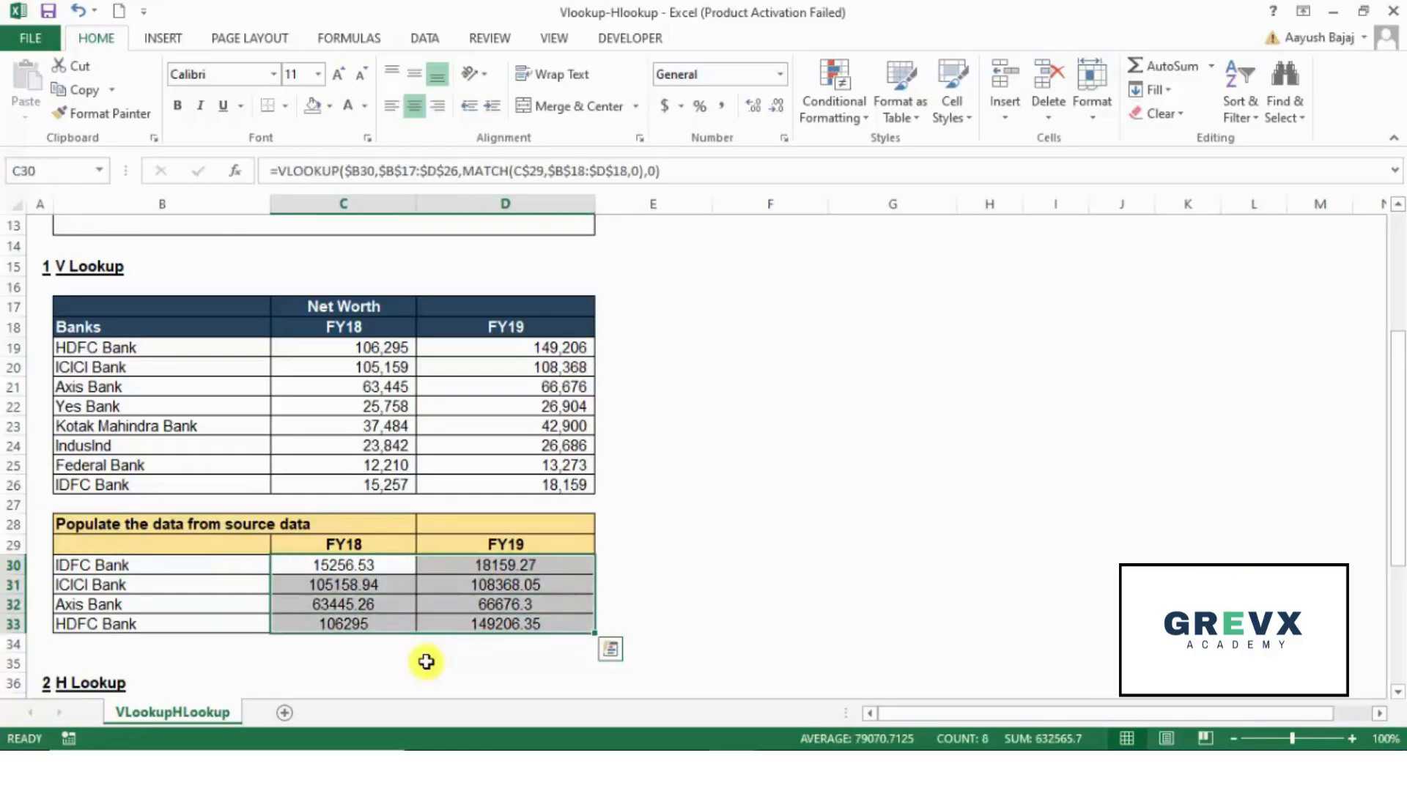
key(Delete)
key(Left)
key(Right)
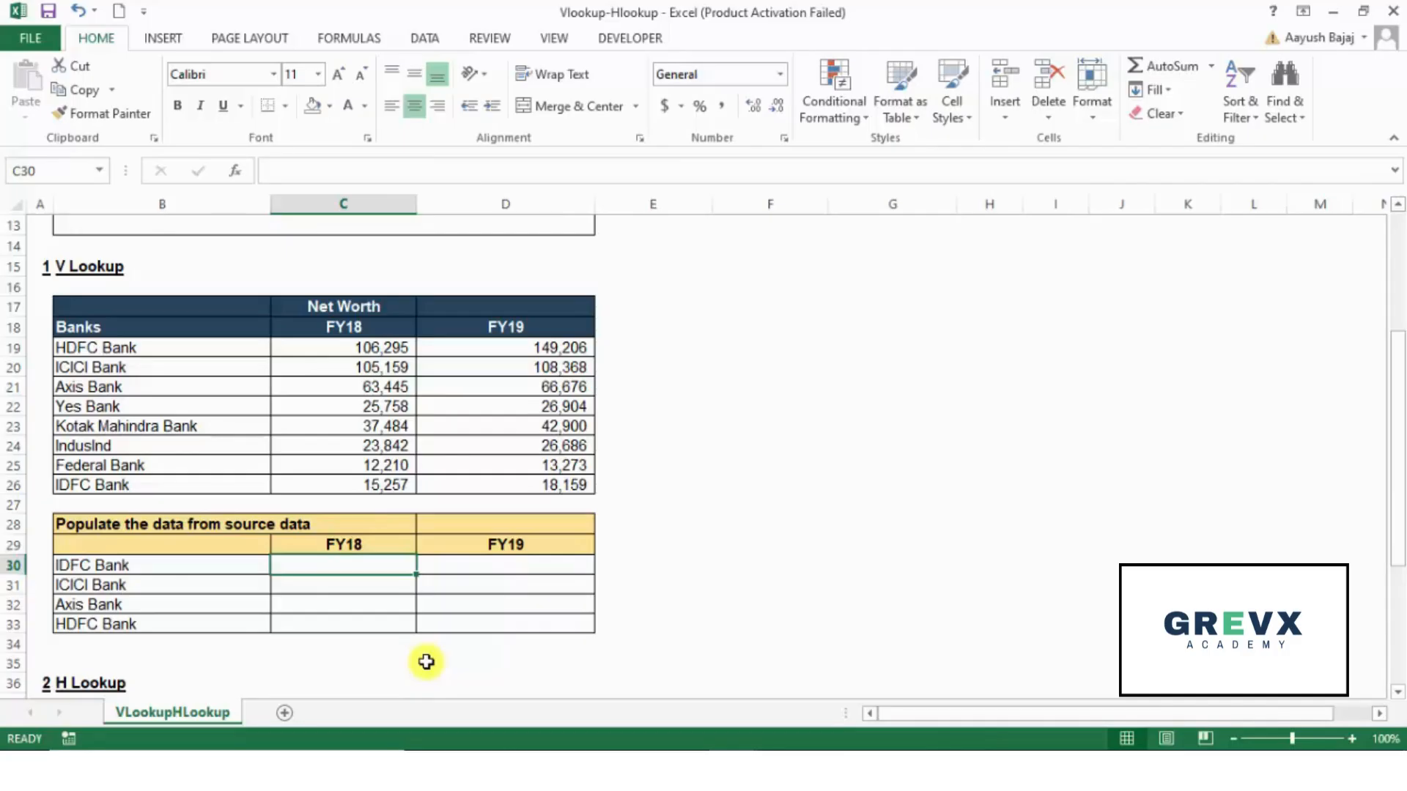
Begin a new VLOOKUP formula in C30 with the column-locked reference $B30 as the lookup value.
text(=vl)
key(Tab)
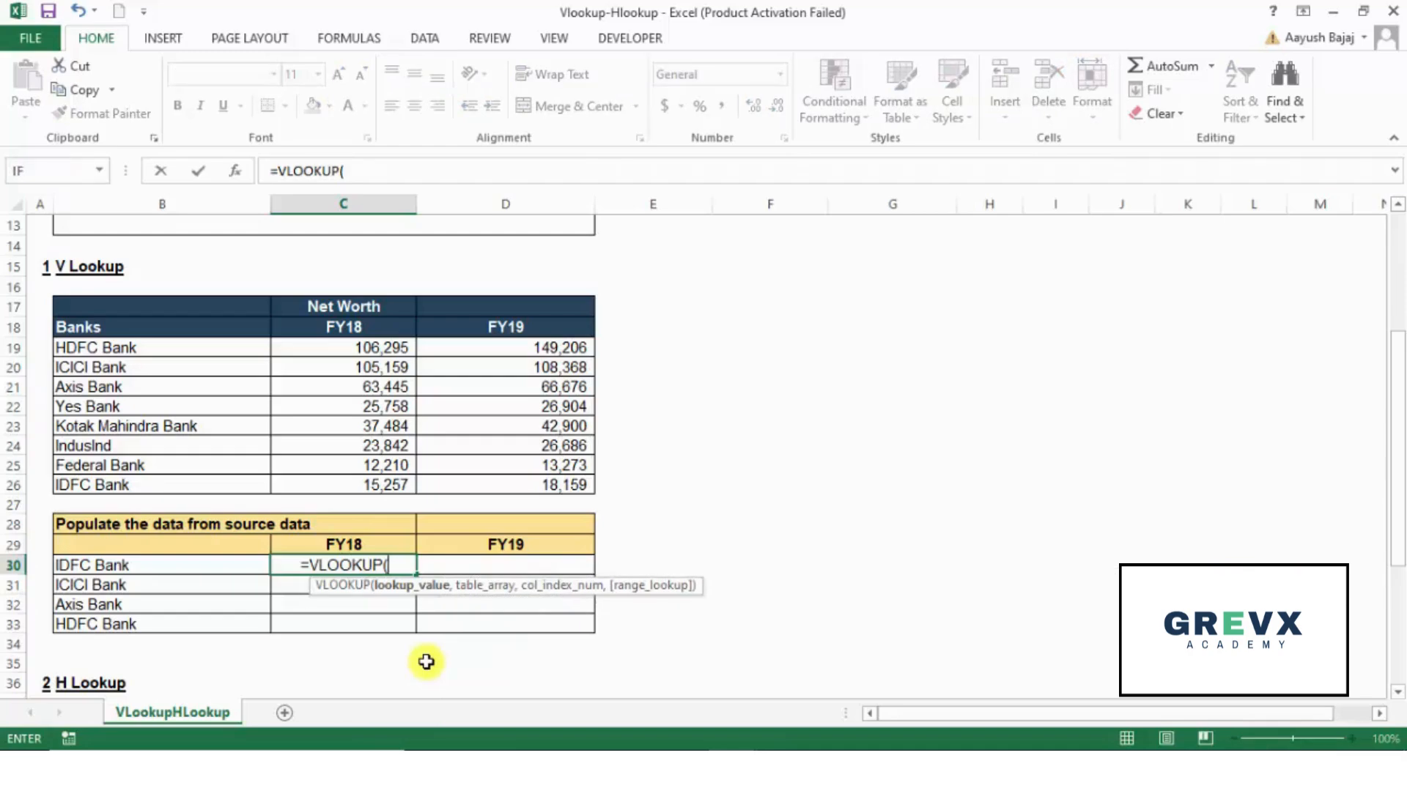
key(Left)
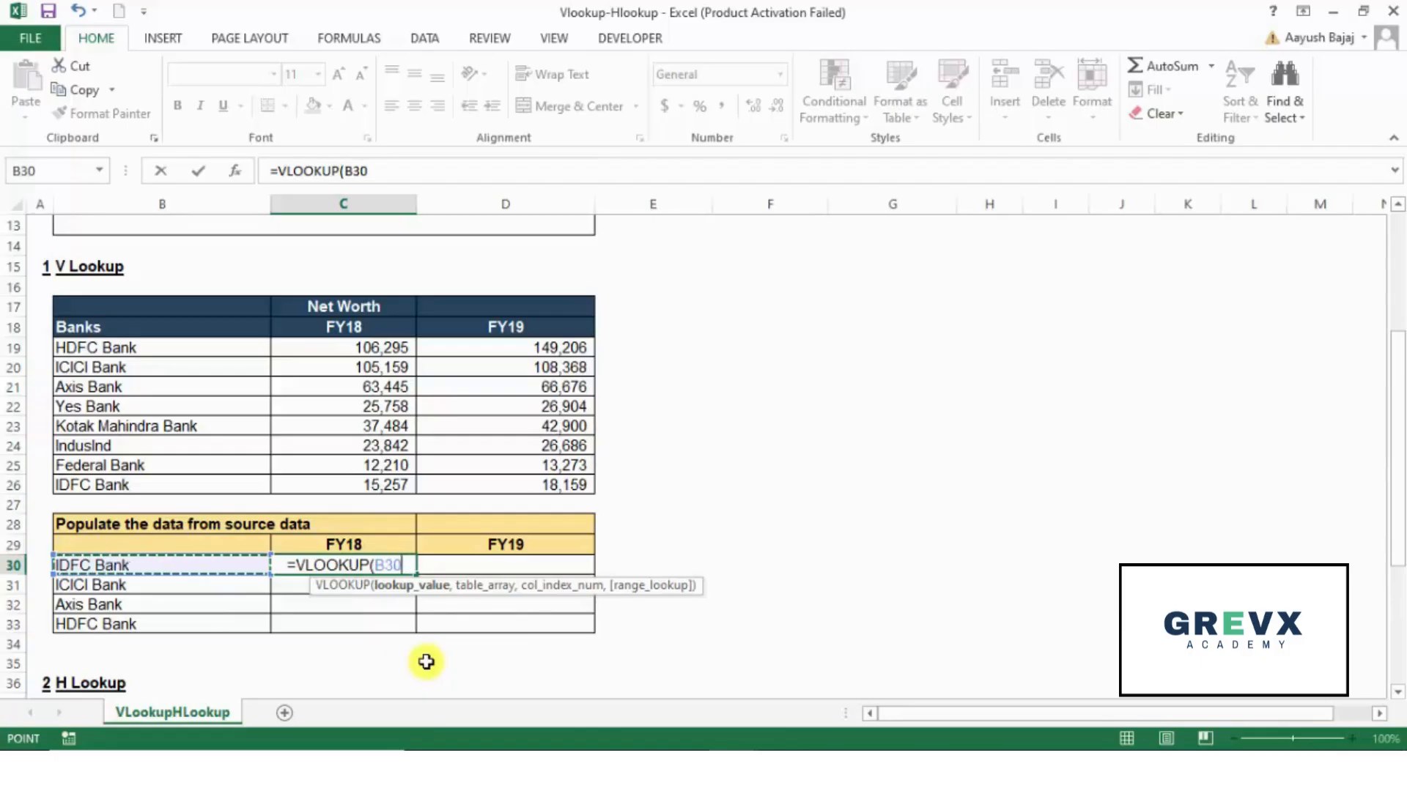
key(F4)
key(F4)
key(F4)
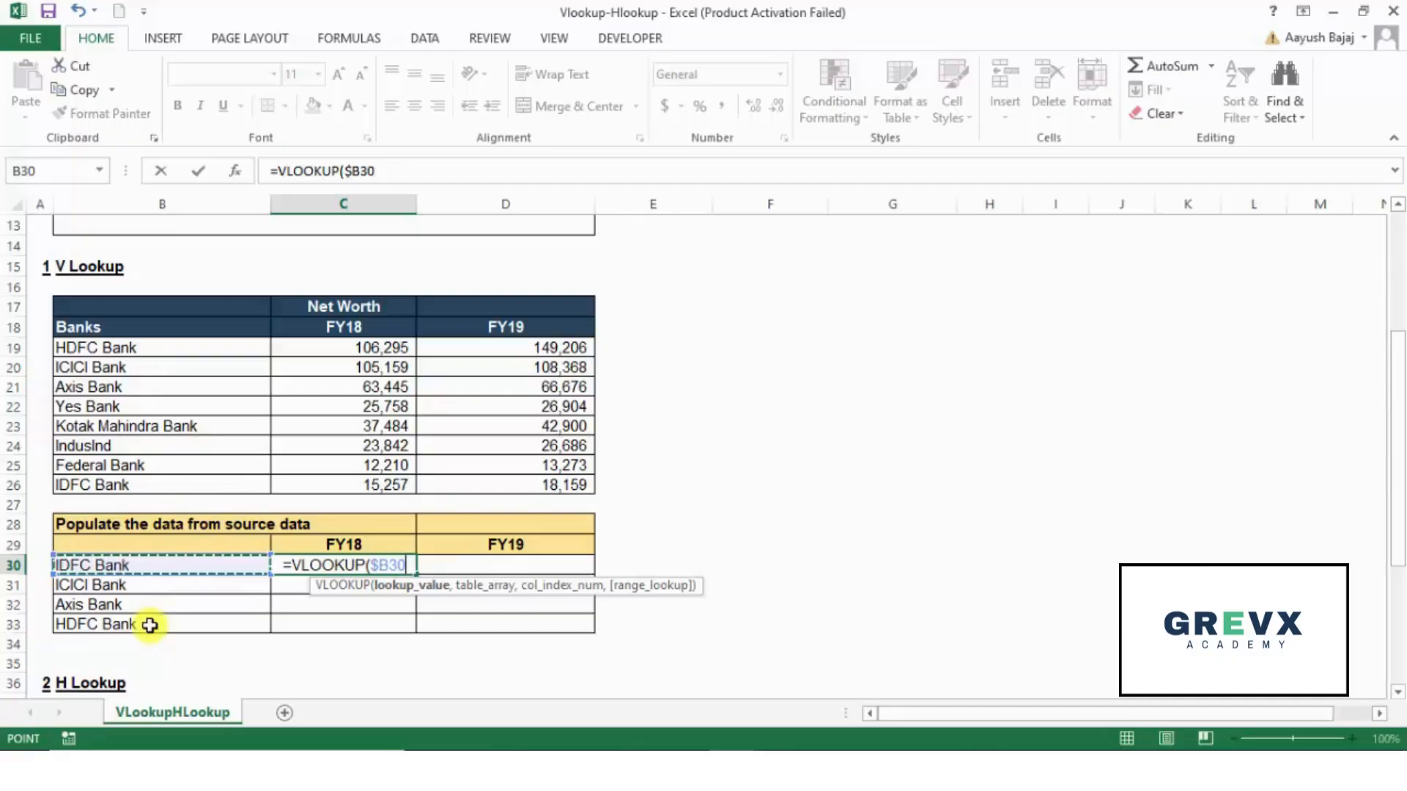
text(,)
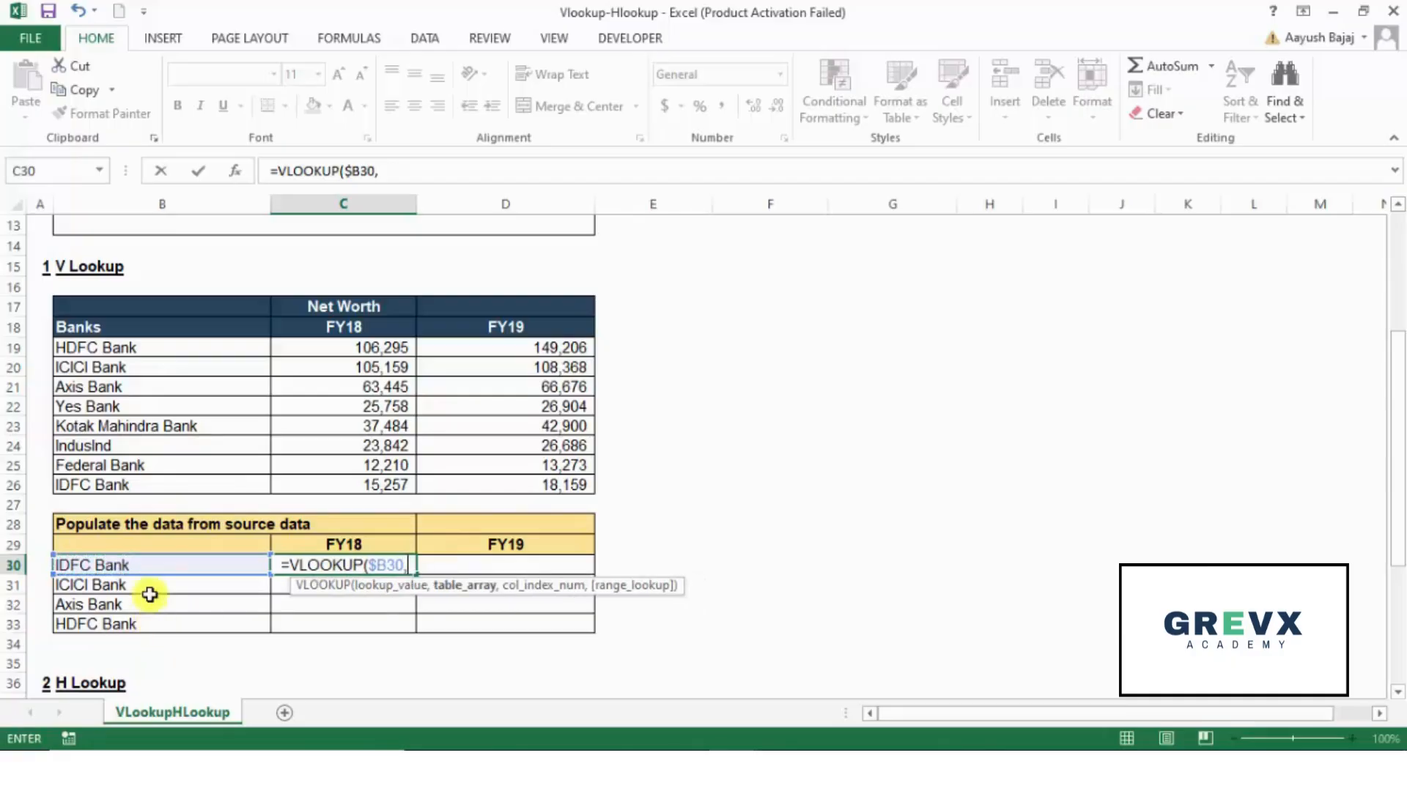
Supply the full Net Worth source table as the VLOOKUP table array, fixed as $B$17:$D$26.
drag(194, 301, 527, 486)
key(F4)
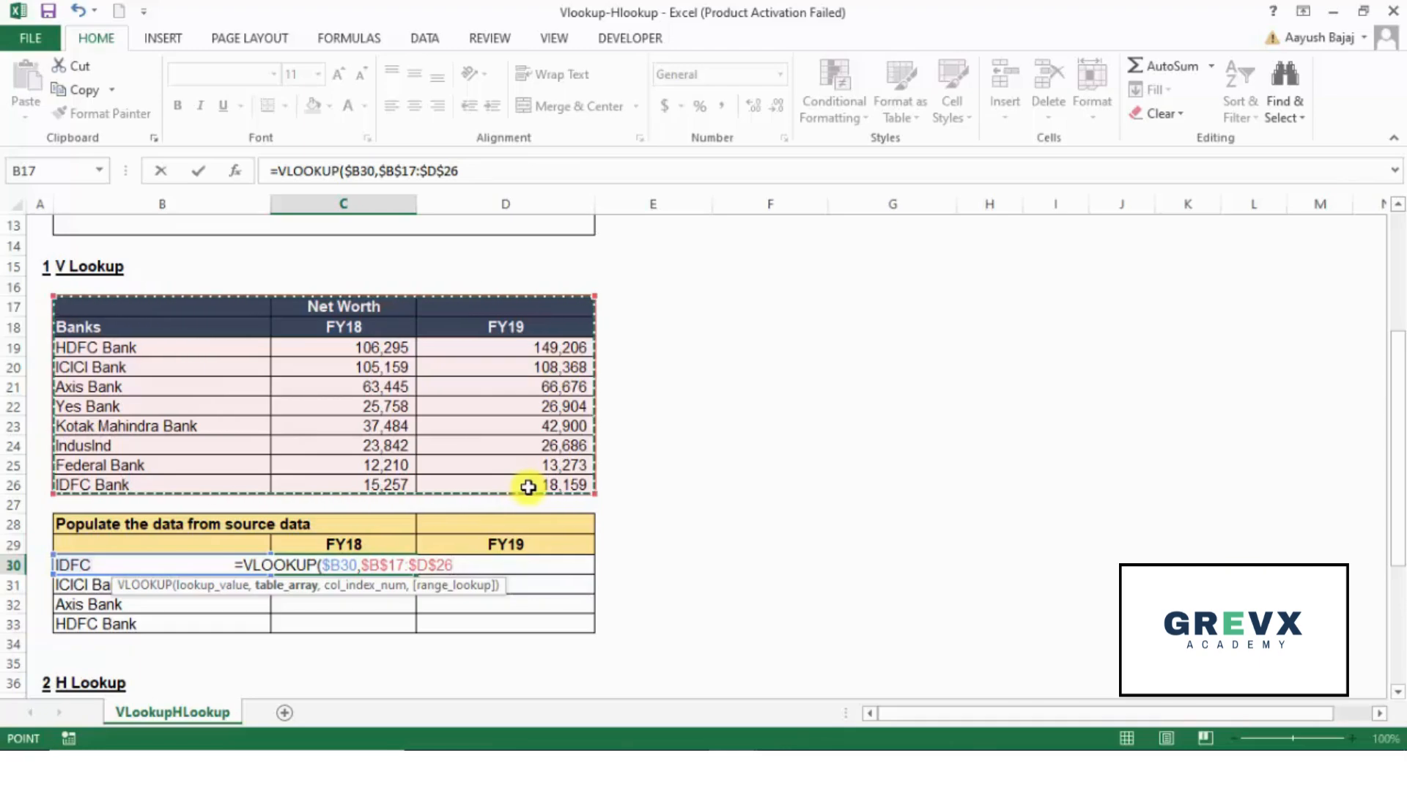
text(,)
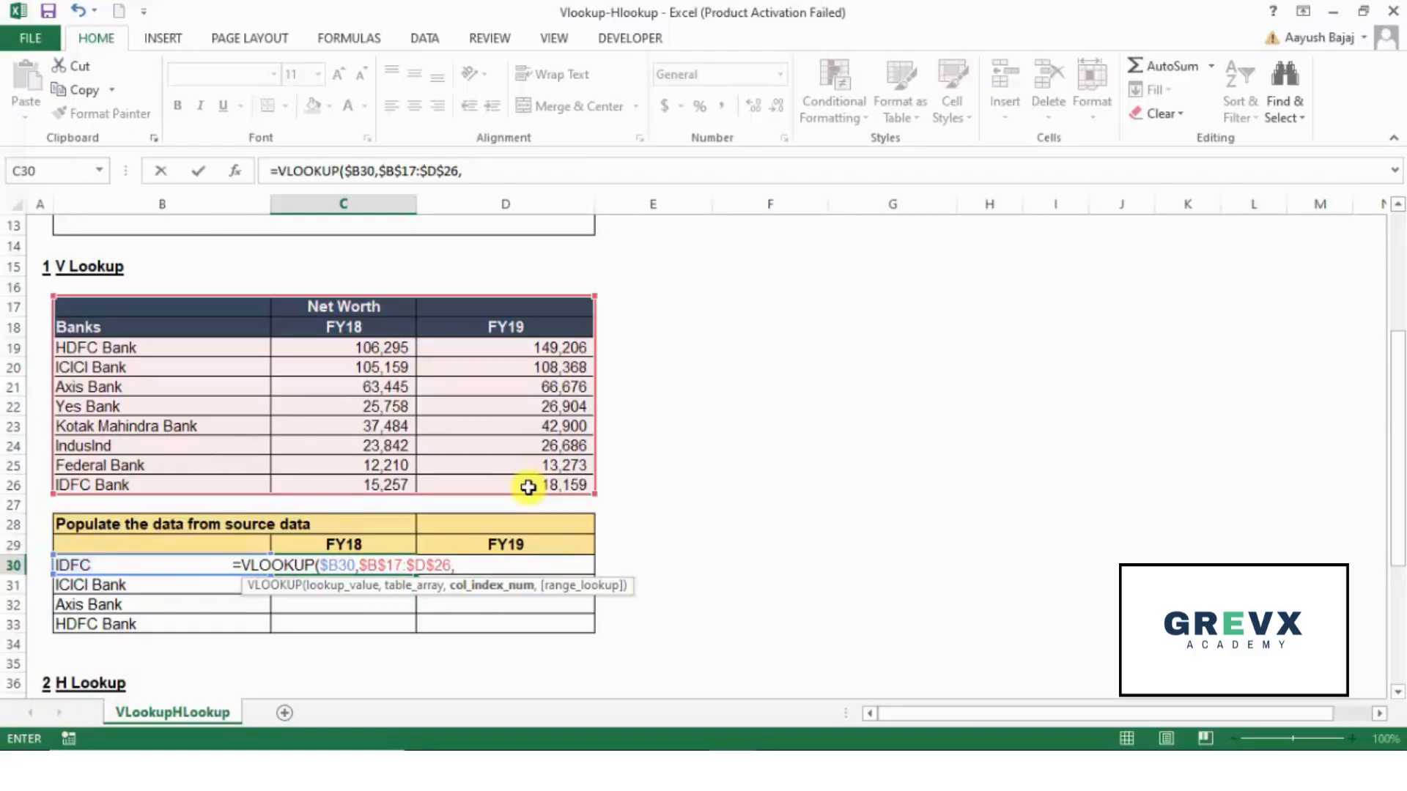
Nest a MATCH function as the VLOOKUP column index, using the row-locked FY18 header reference C$29 as its lookup value.
text(matc)
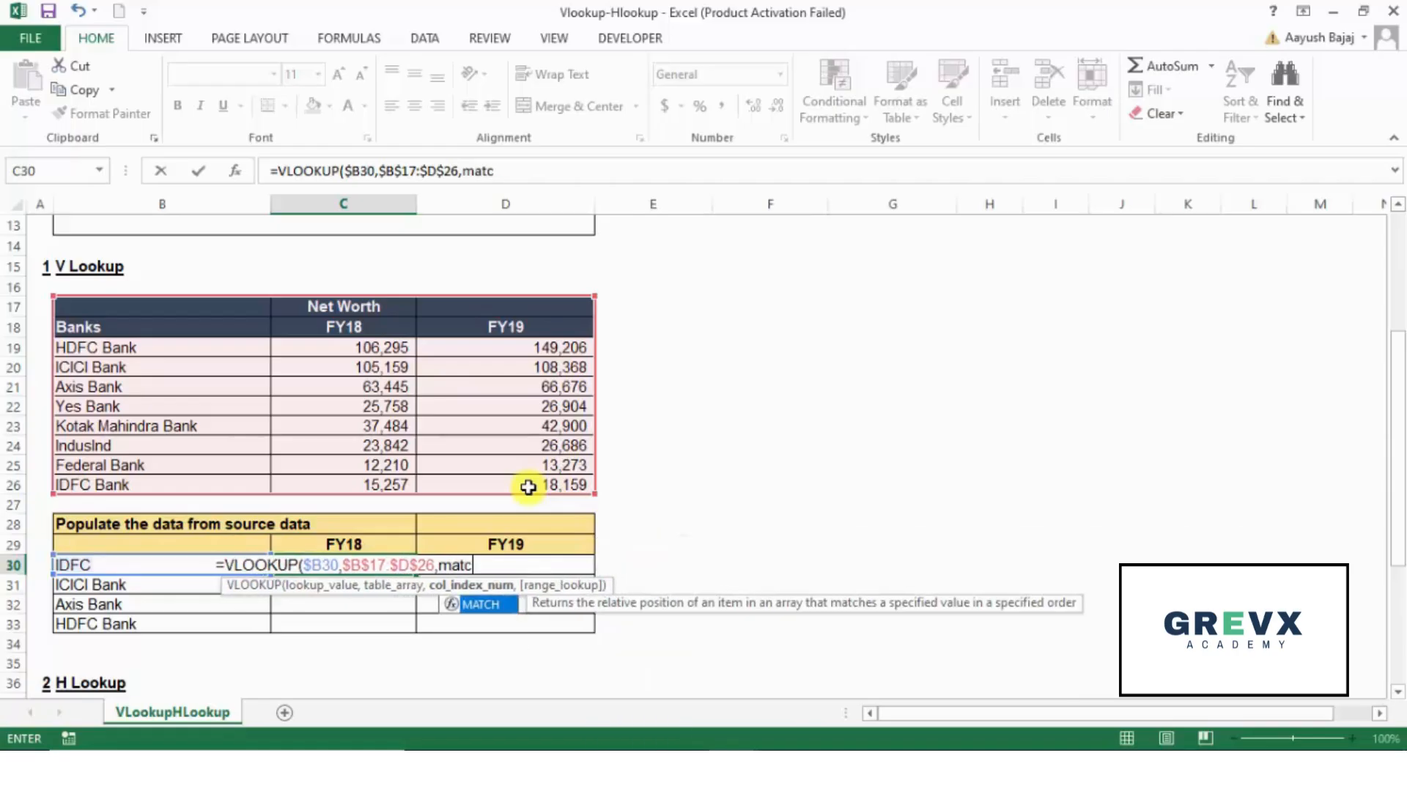
key(Tab)
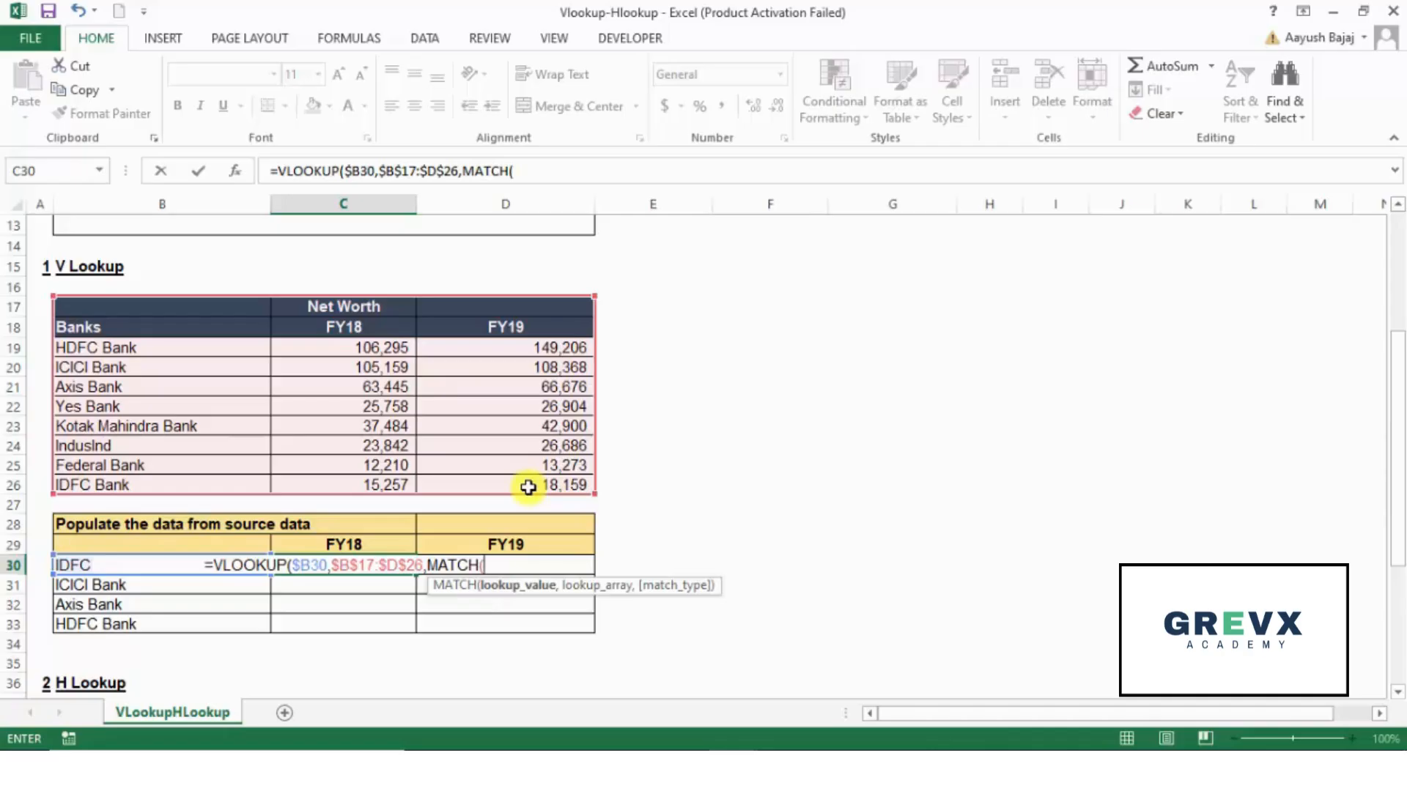
key(Up)
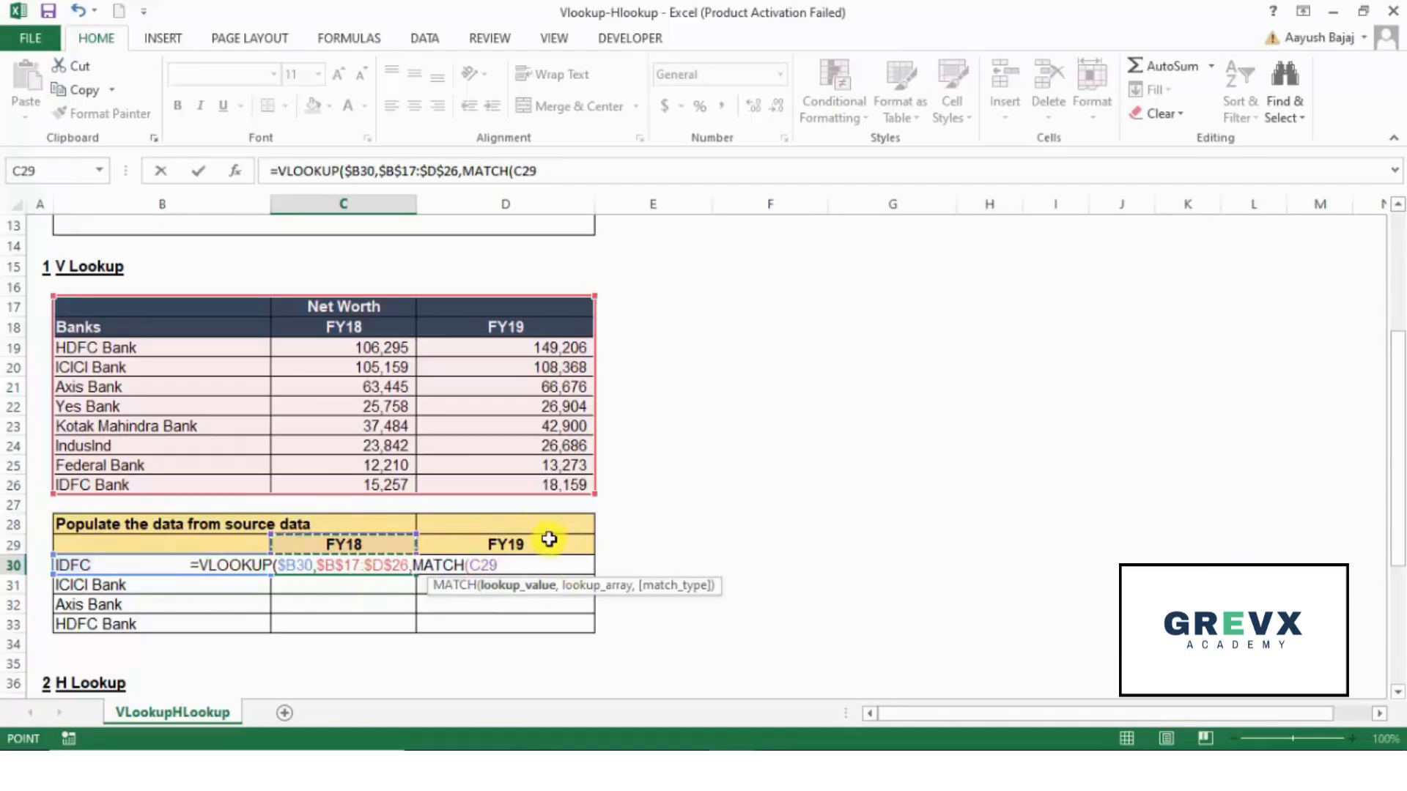
key(F4)
key(F4)
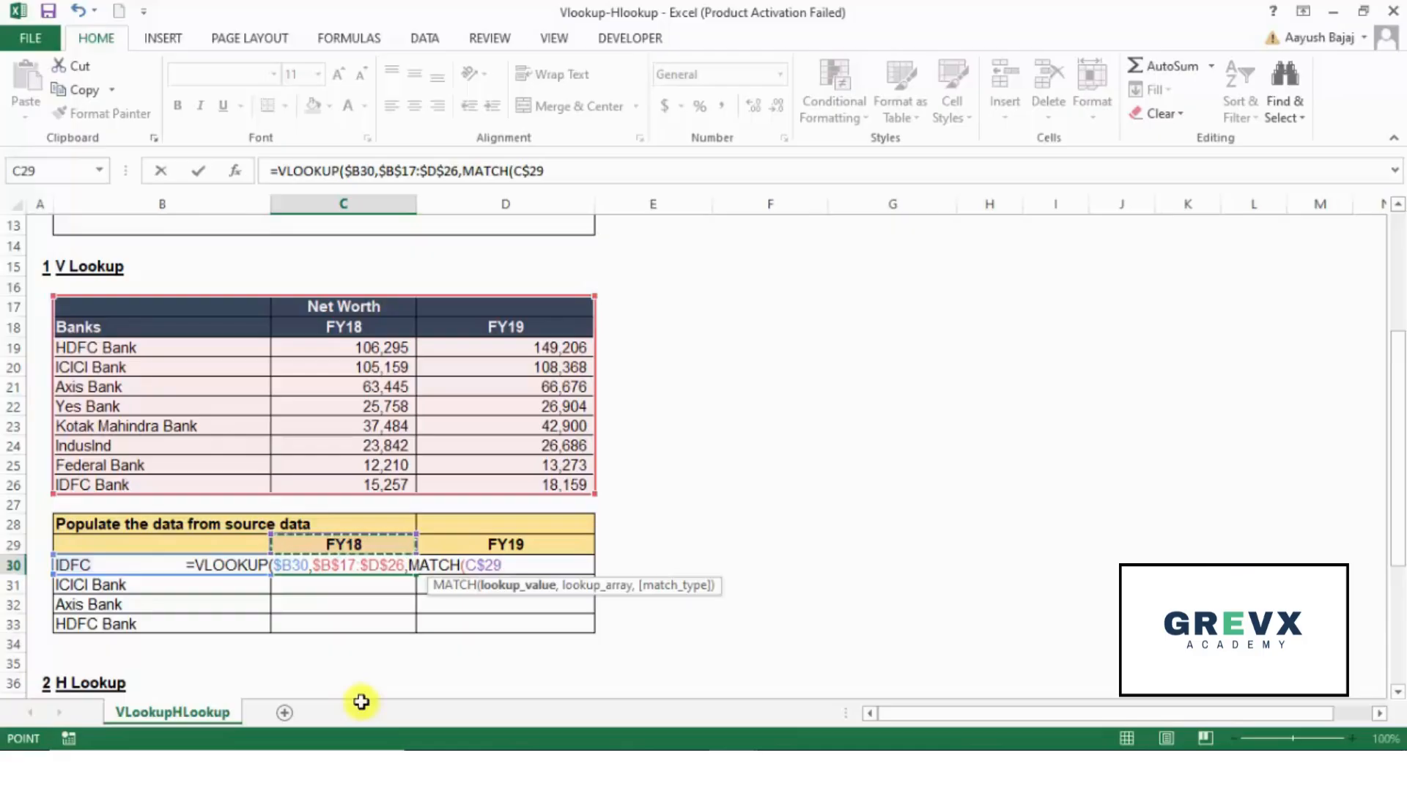
text(,)
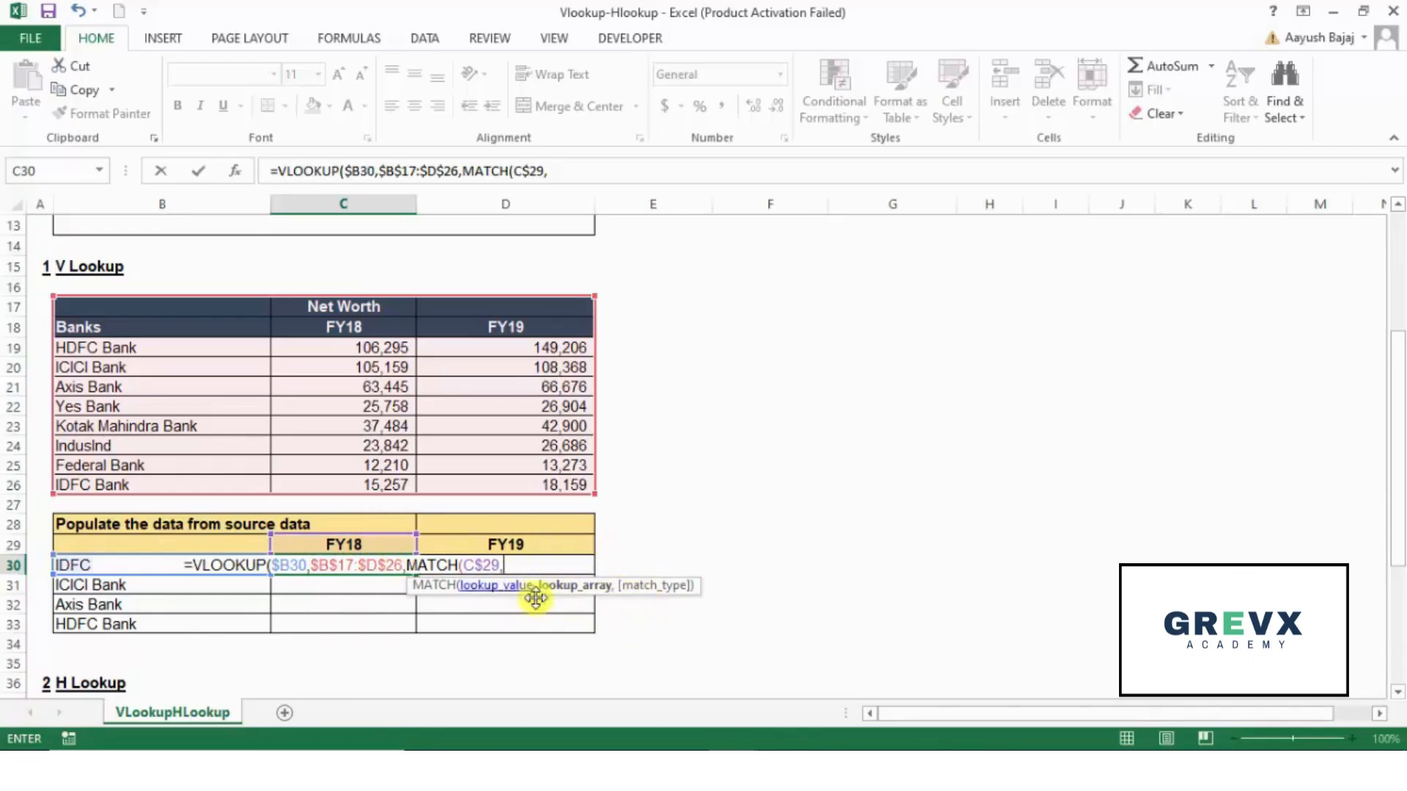
Complete the MATCH with the source table's header row fixed as $B$18:$D$18 and match type 0.
drag(229, 332, 440, 331)
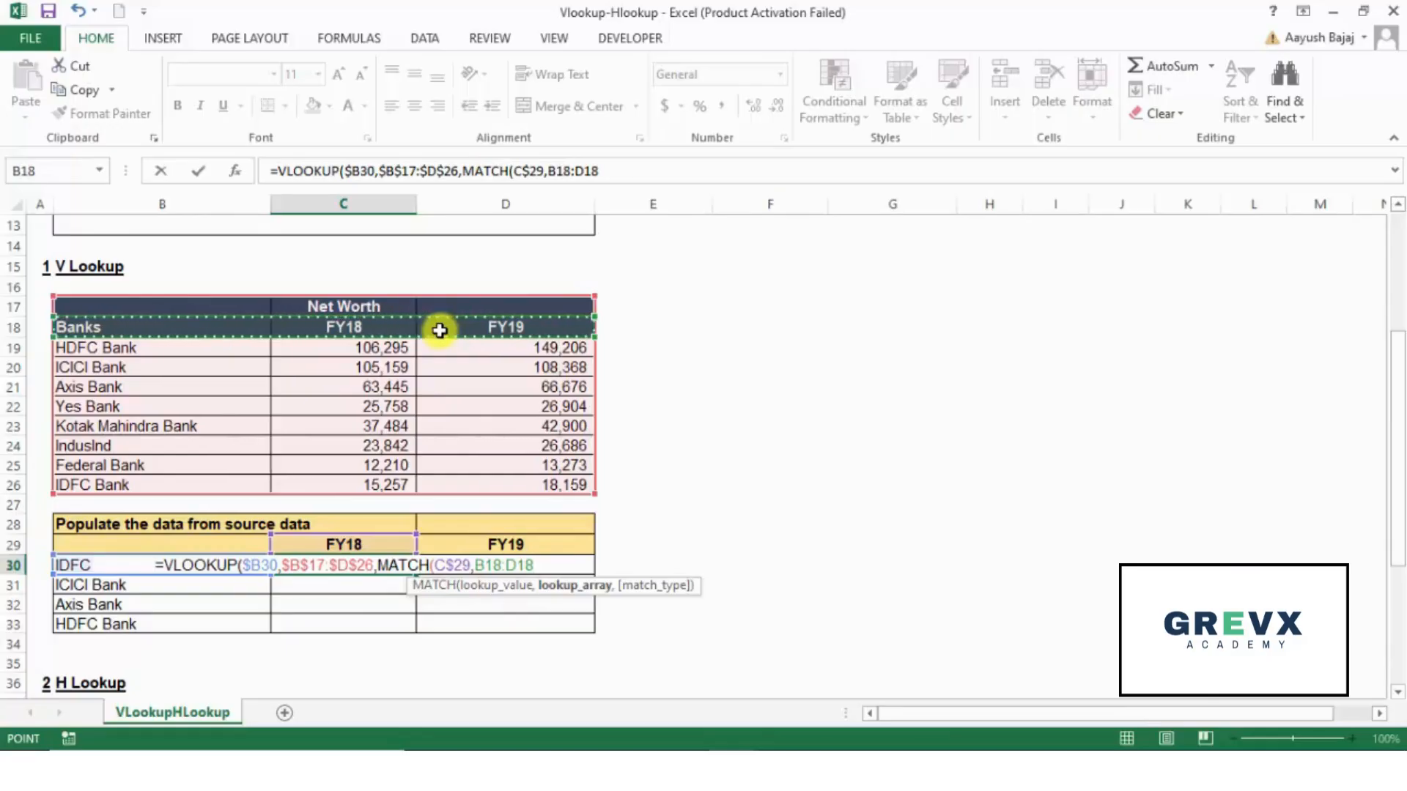
key(F4)
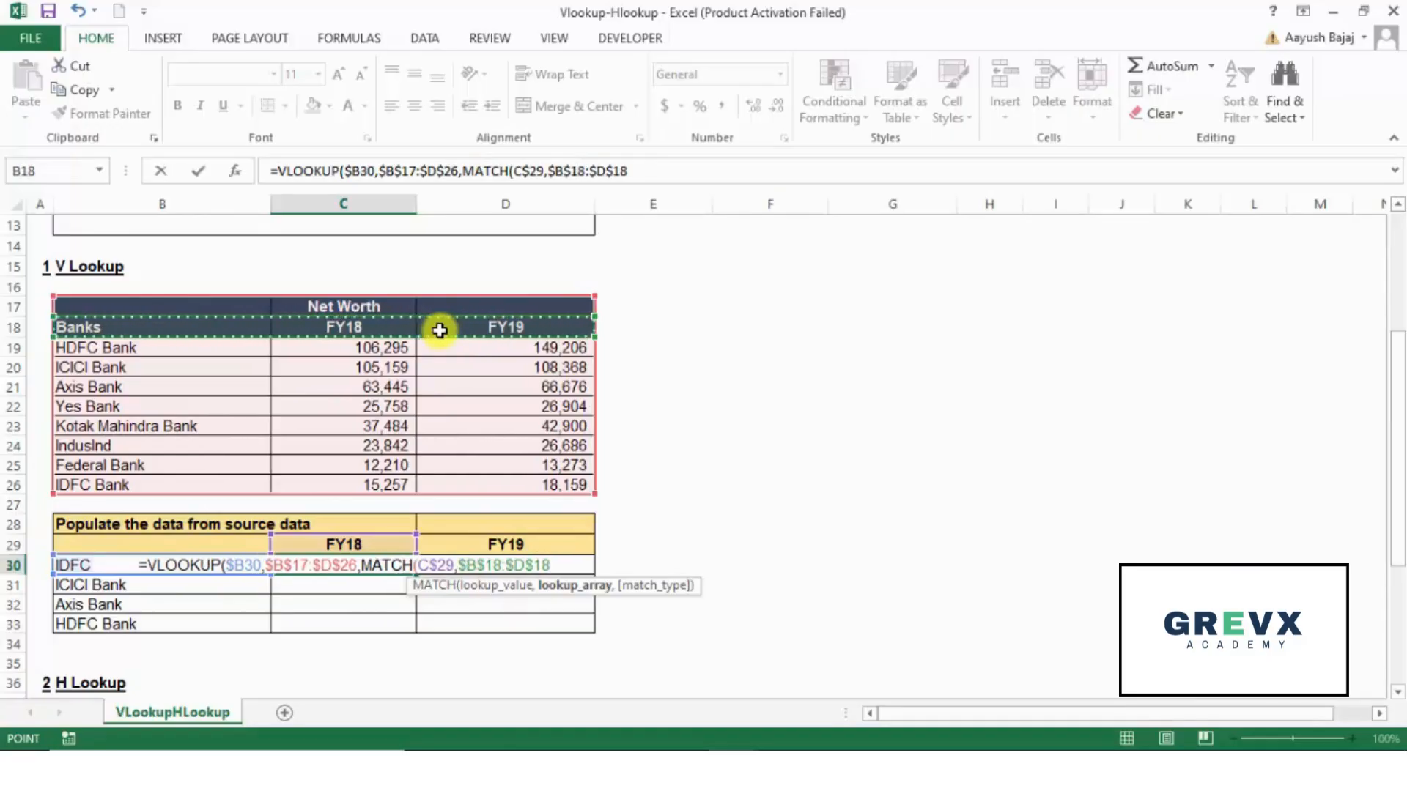
text(,)
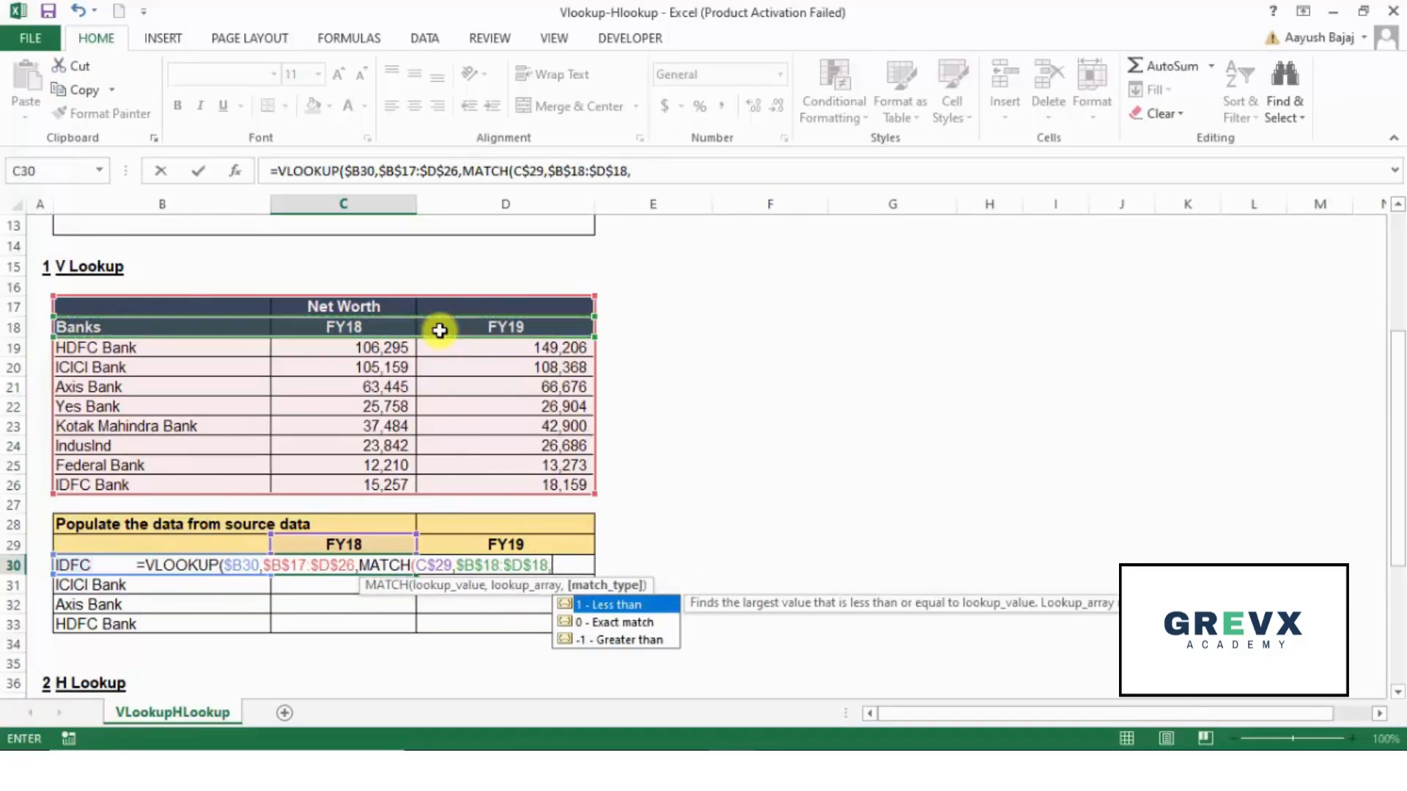
text(0)
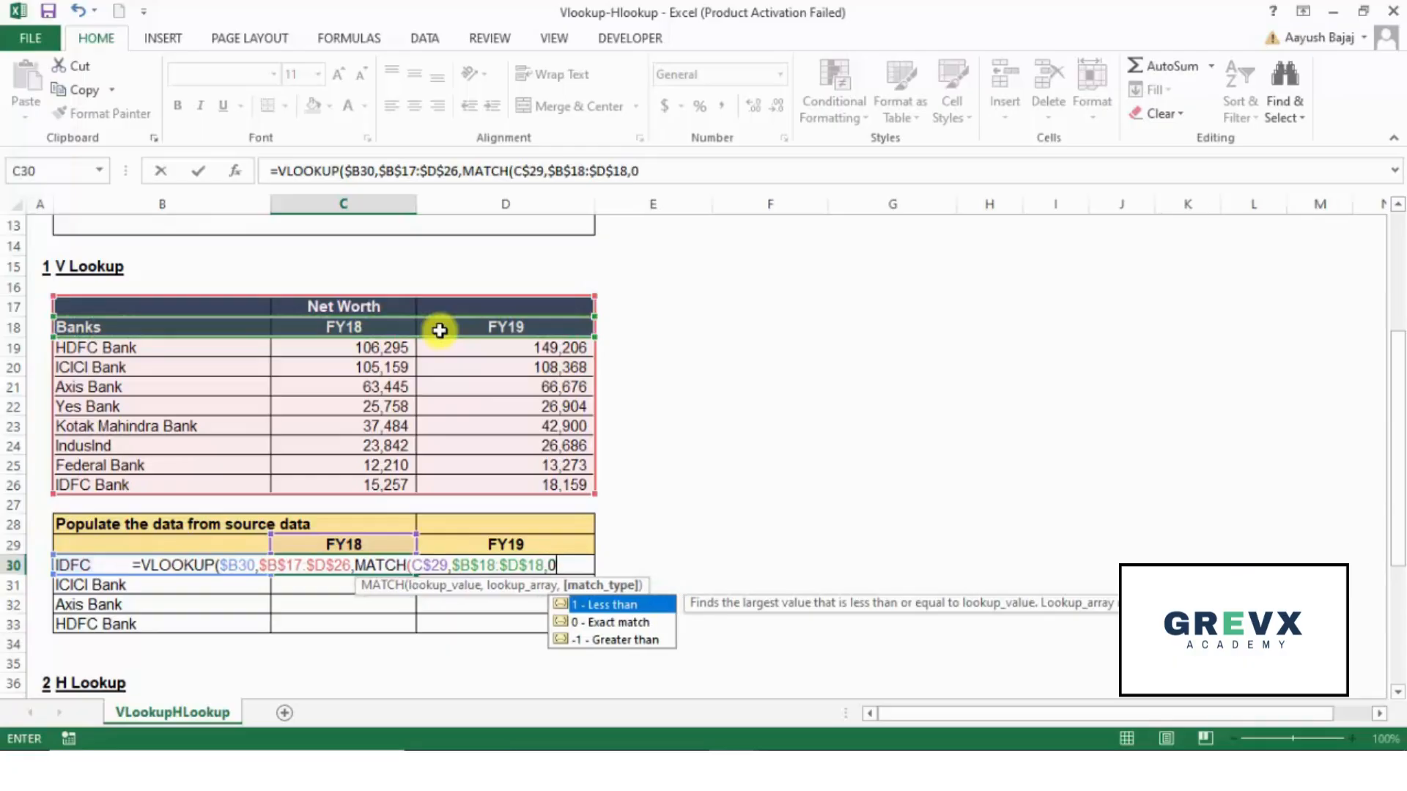
text())
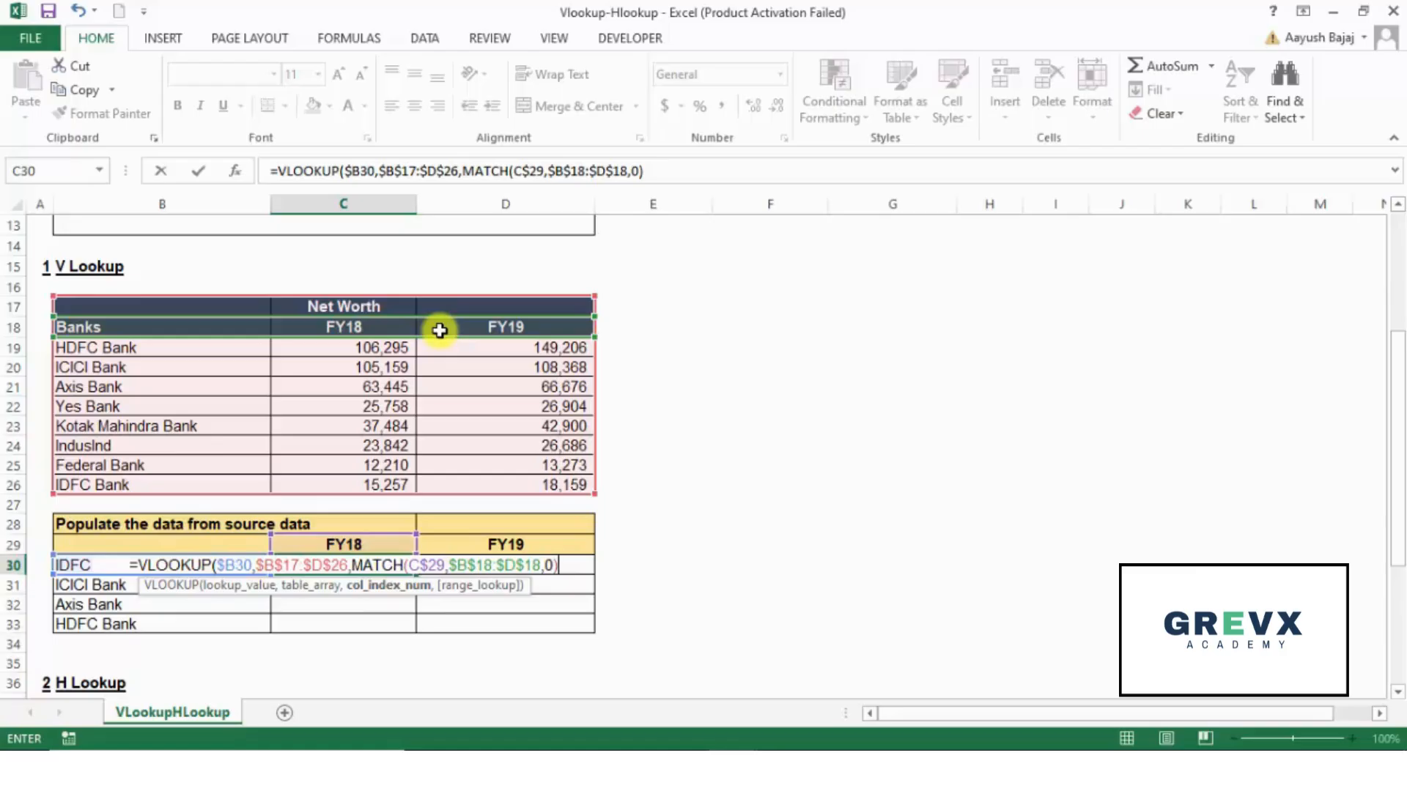
Finish the VLOOKUP in C30 with range lookup 0 for an exact match and enter the formula.
text(,)
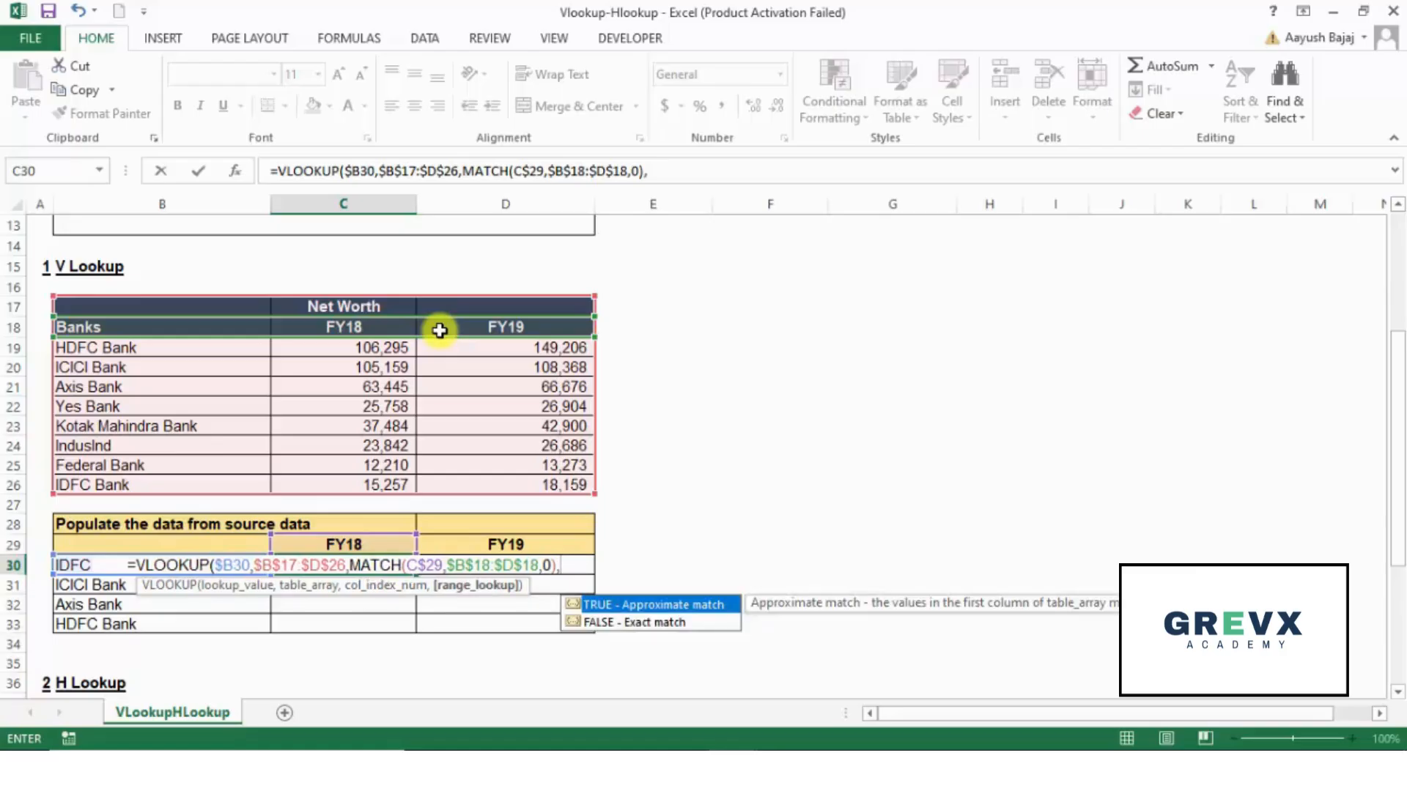
text(0)
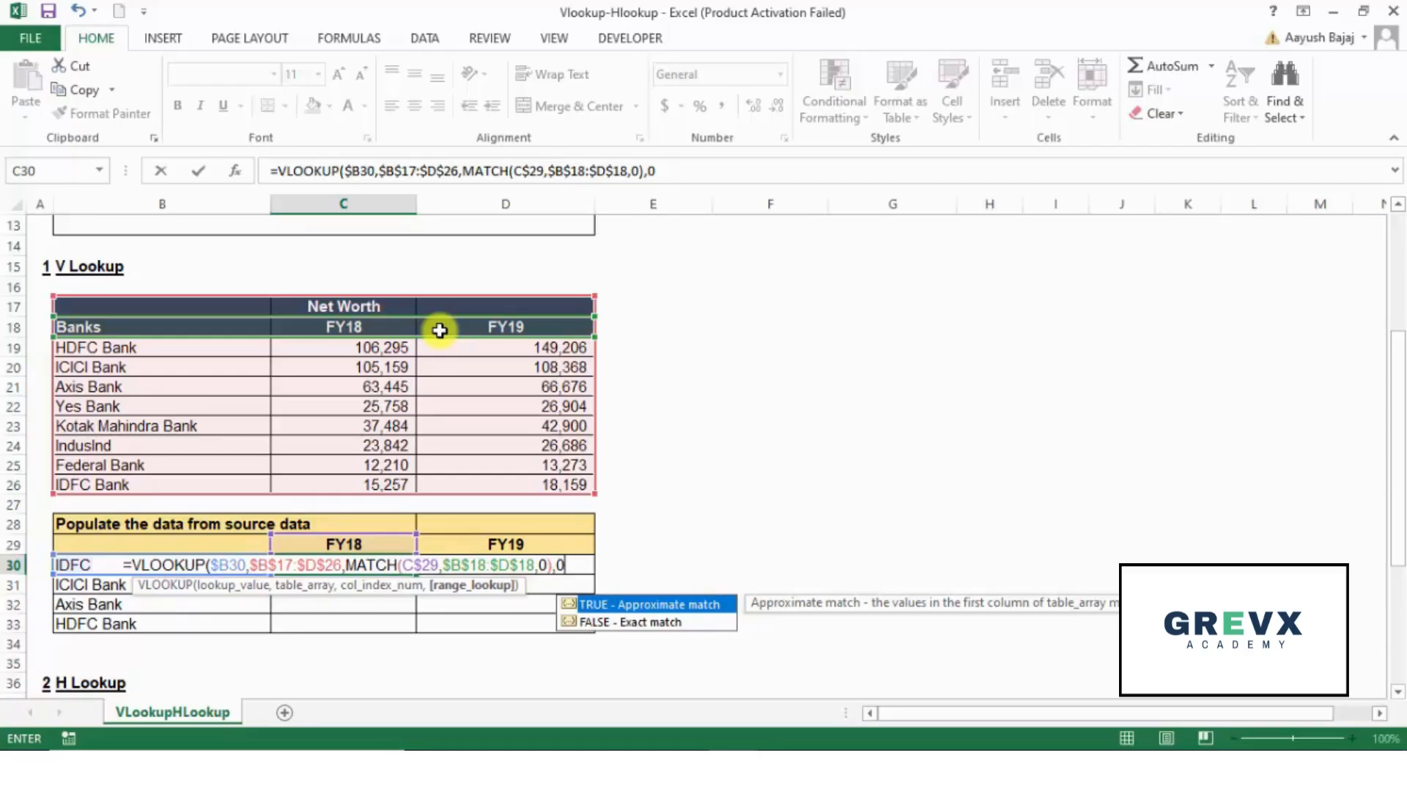
text())
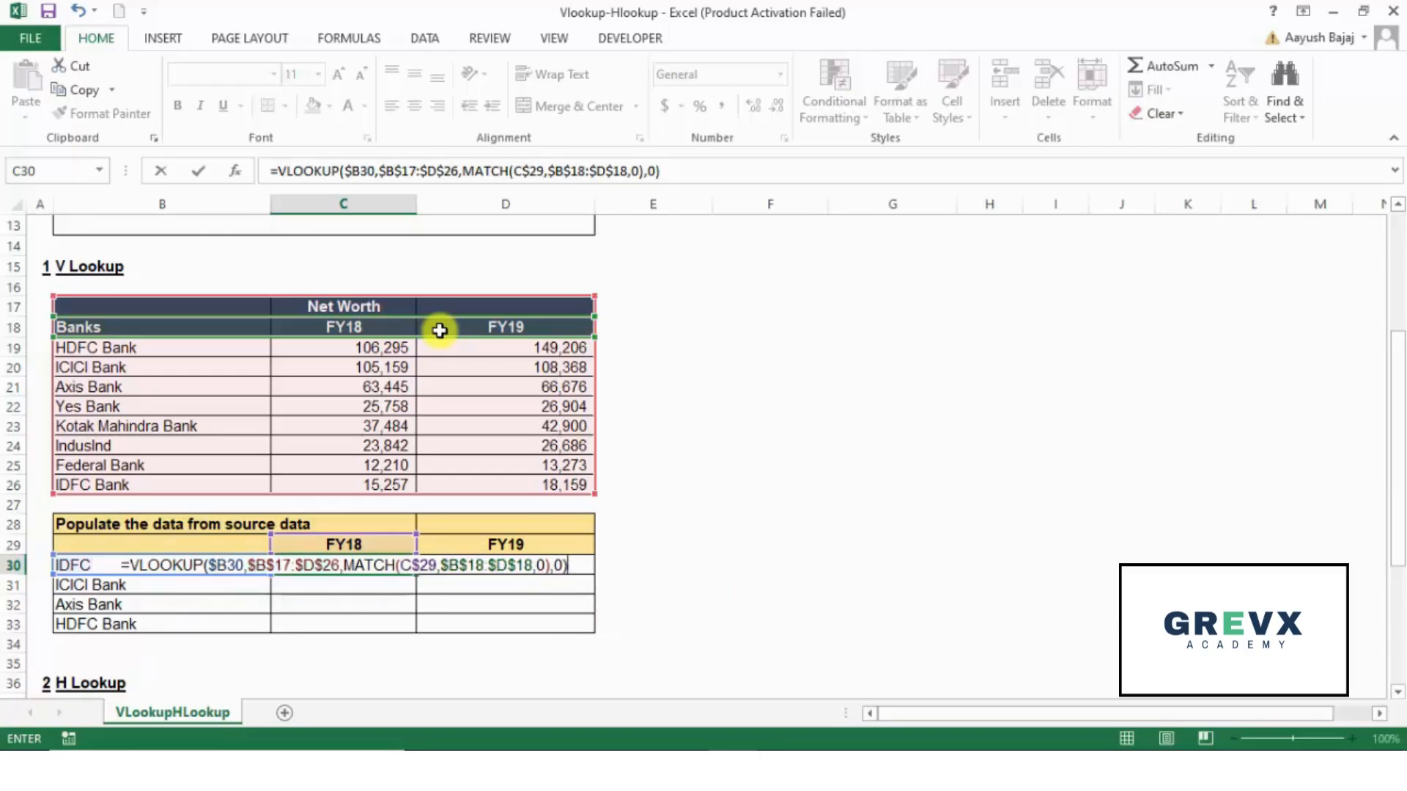
key(Return)
Copy the VLOOKUP-MATCH formula from C30 into the FY18 and FY19 cells of all four banks, C30:D33.
key(Up)
key(ctrl+c)
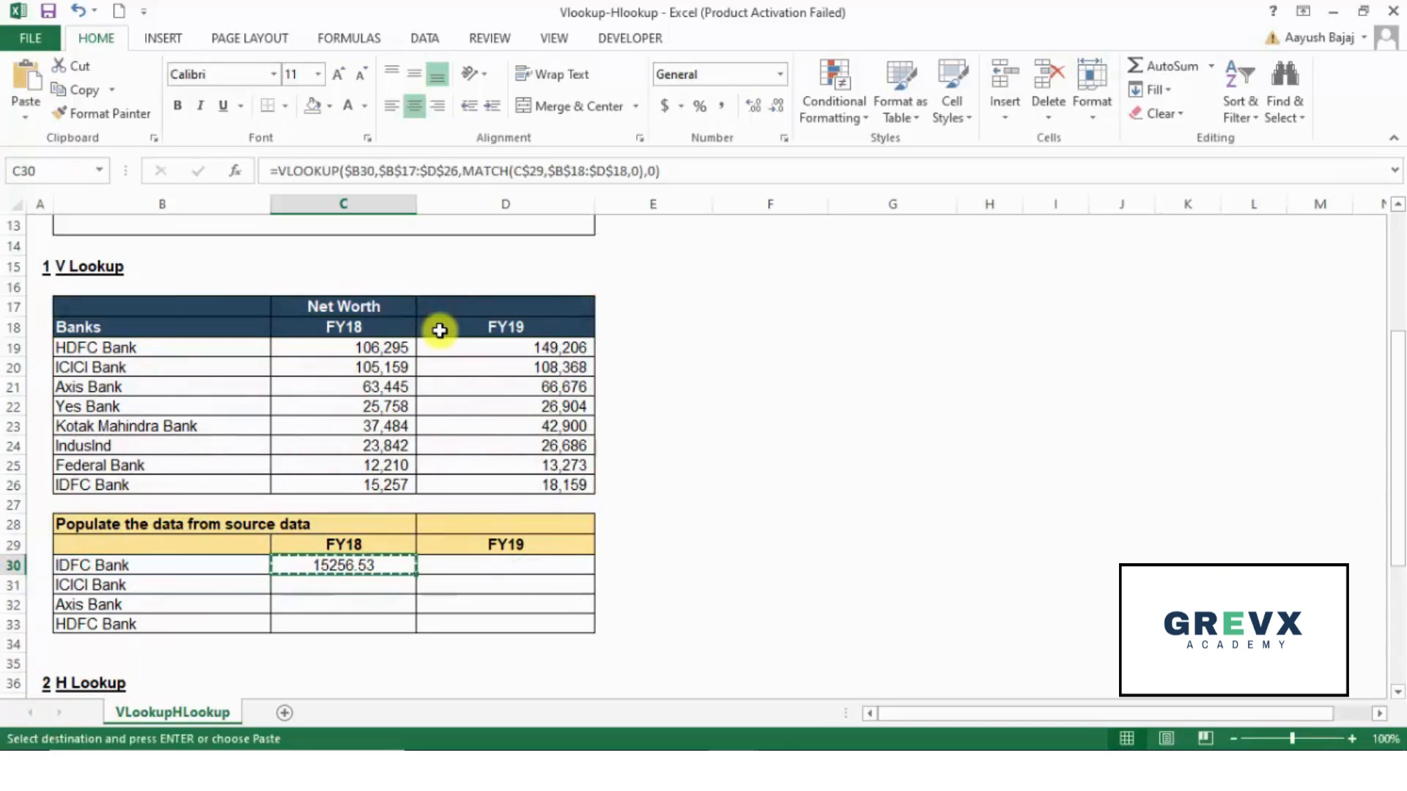
key(shift+Right)
key(shift+Down)
key(shift+Down)
key(shift+Down)
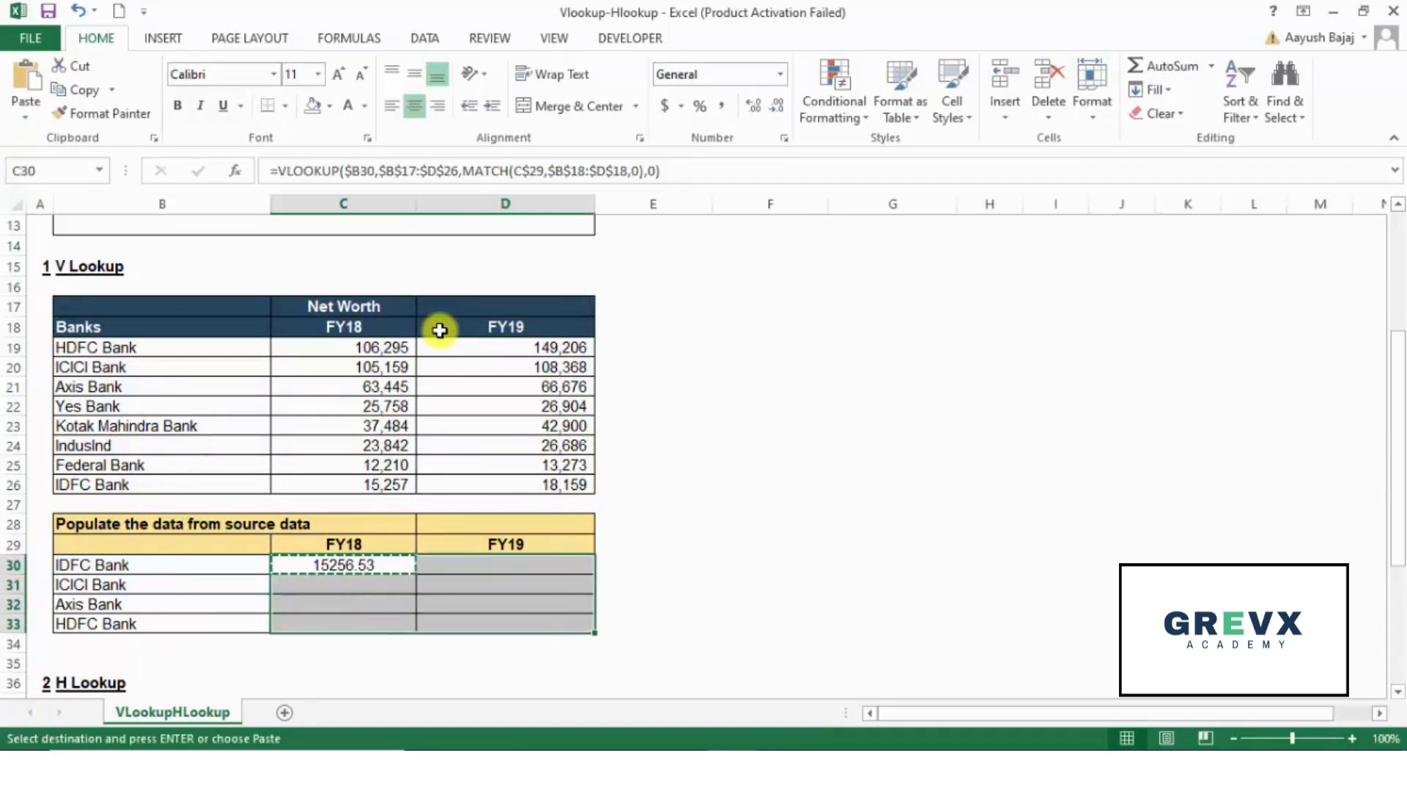
key(Return)
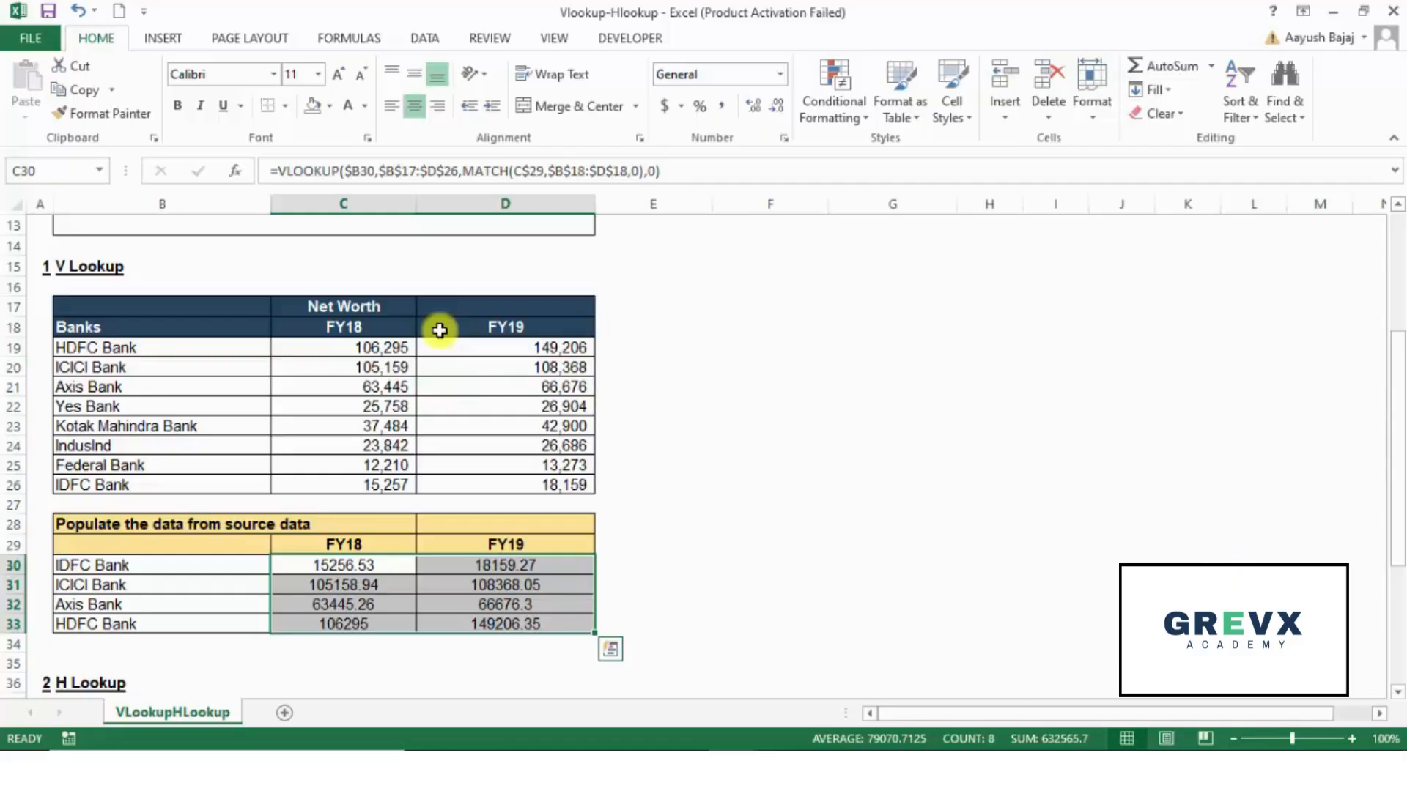
key(Left)
key(Right)
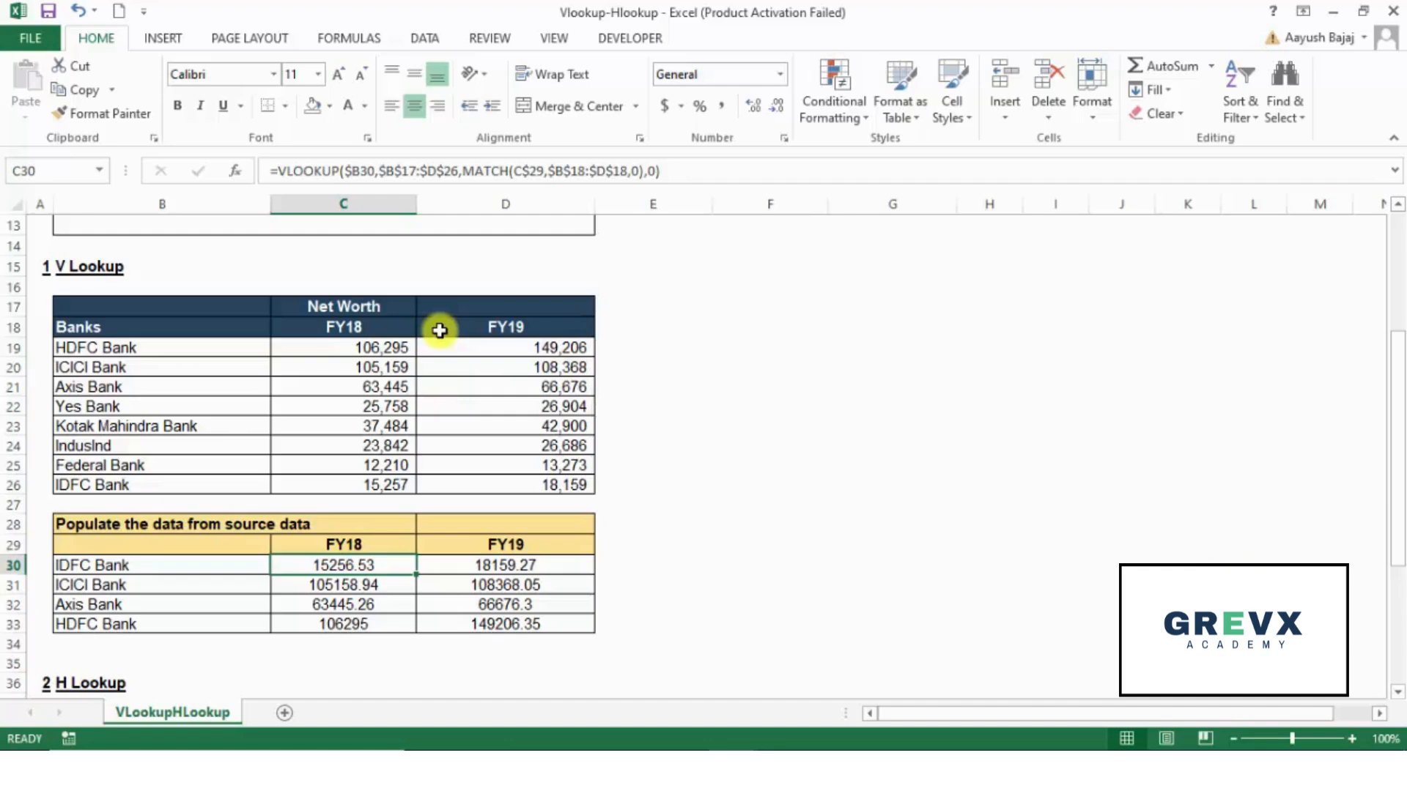
Clear the existing Sales and Profit formulas in C46:D47 of the H Lookup section and make C46 the active cell.
key(Down)
key(Down)
key(Down)
key(Down)
key(Down)
key(Down)
key(Down)
key(Down)
key(Down)
key(Down)
key(Down)
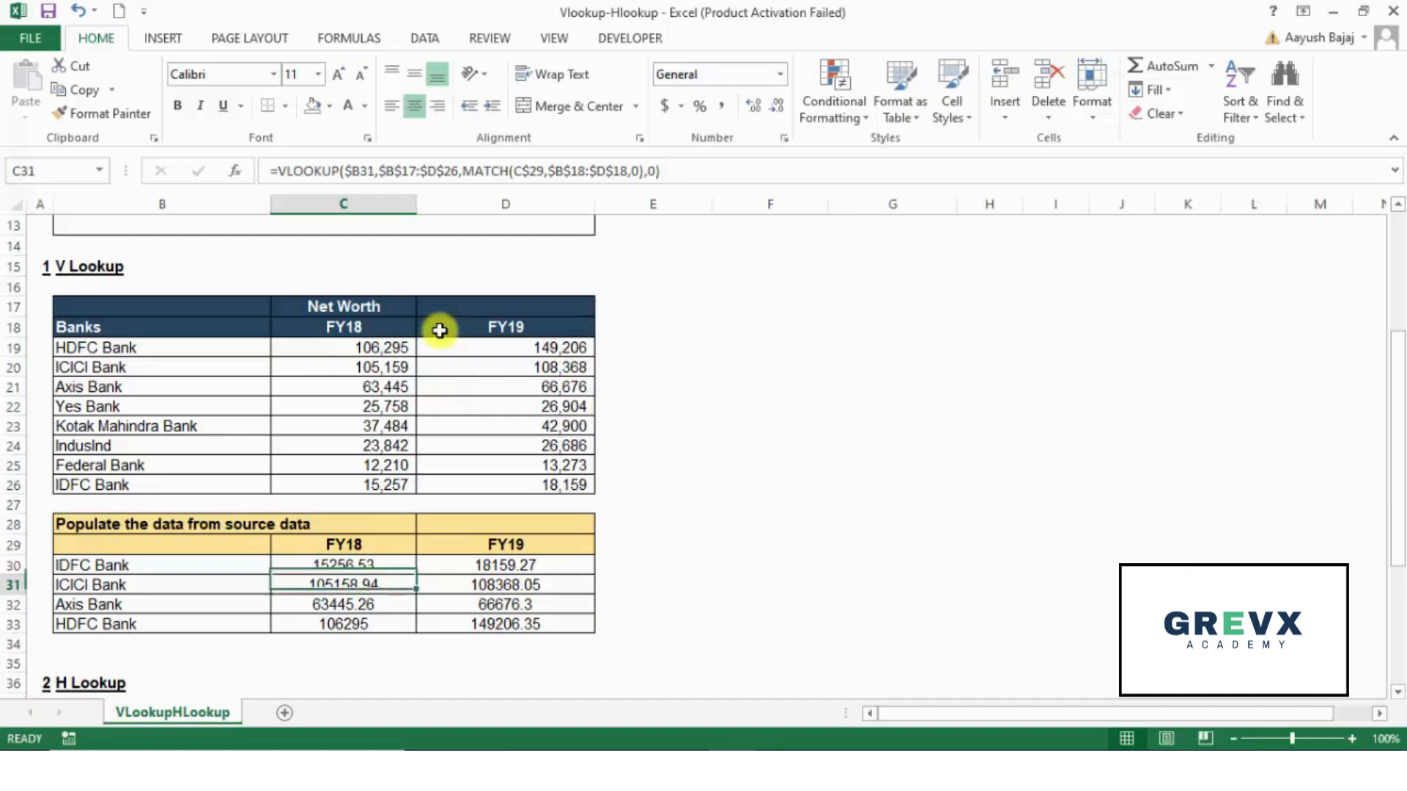
key(Down)
key(Down)
key(Down)
key(Down)
key(Down)
key(Down)
key(Down)
key(Down)
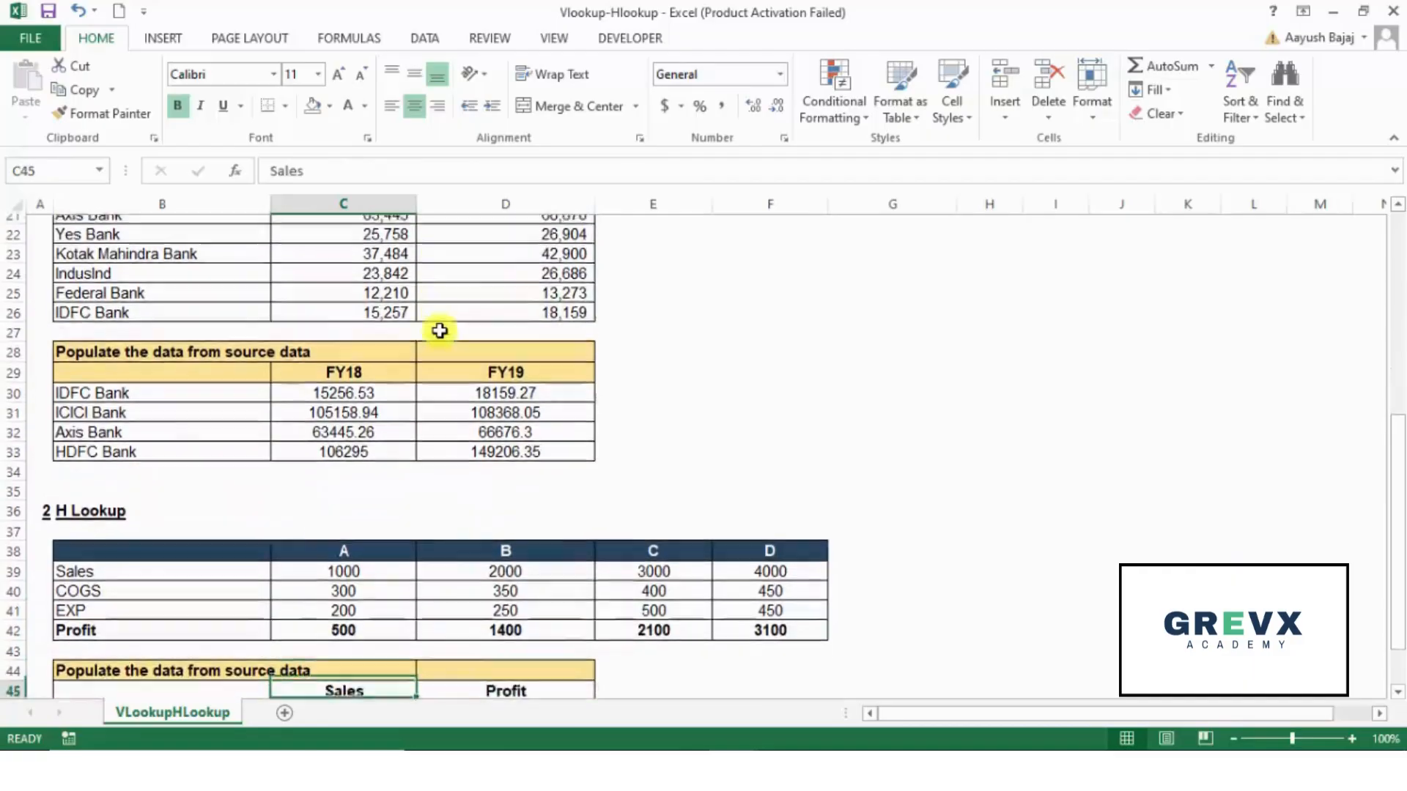
key(Up)
key(Up)
key(Up)
key(shift+Right)
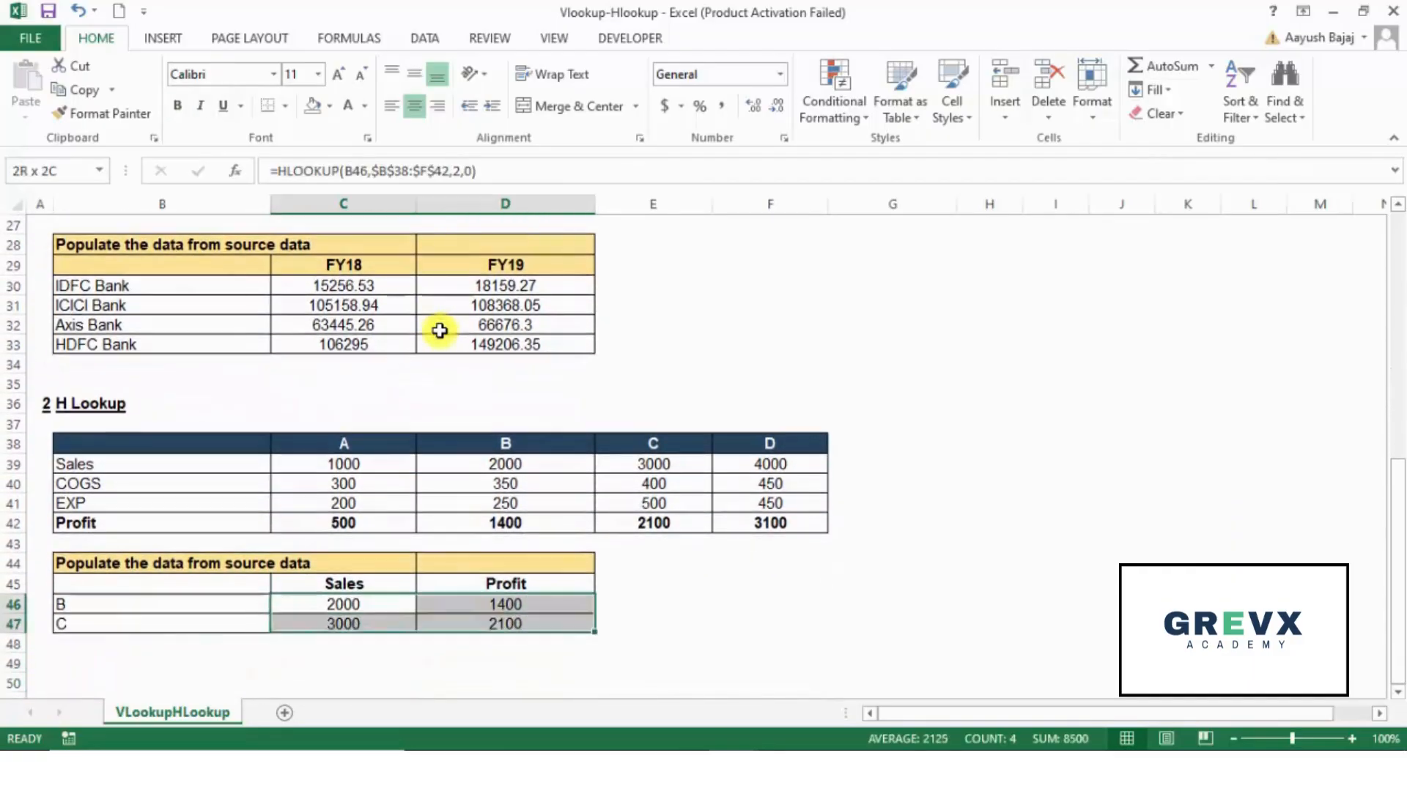
key(shift+Down)
key(Delete)
key(Left)
key(Right)
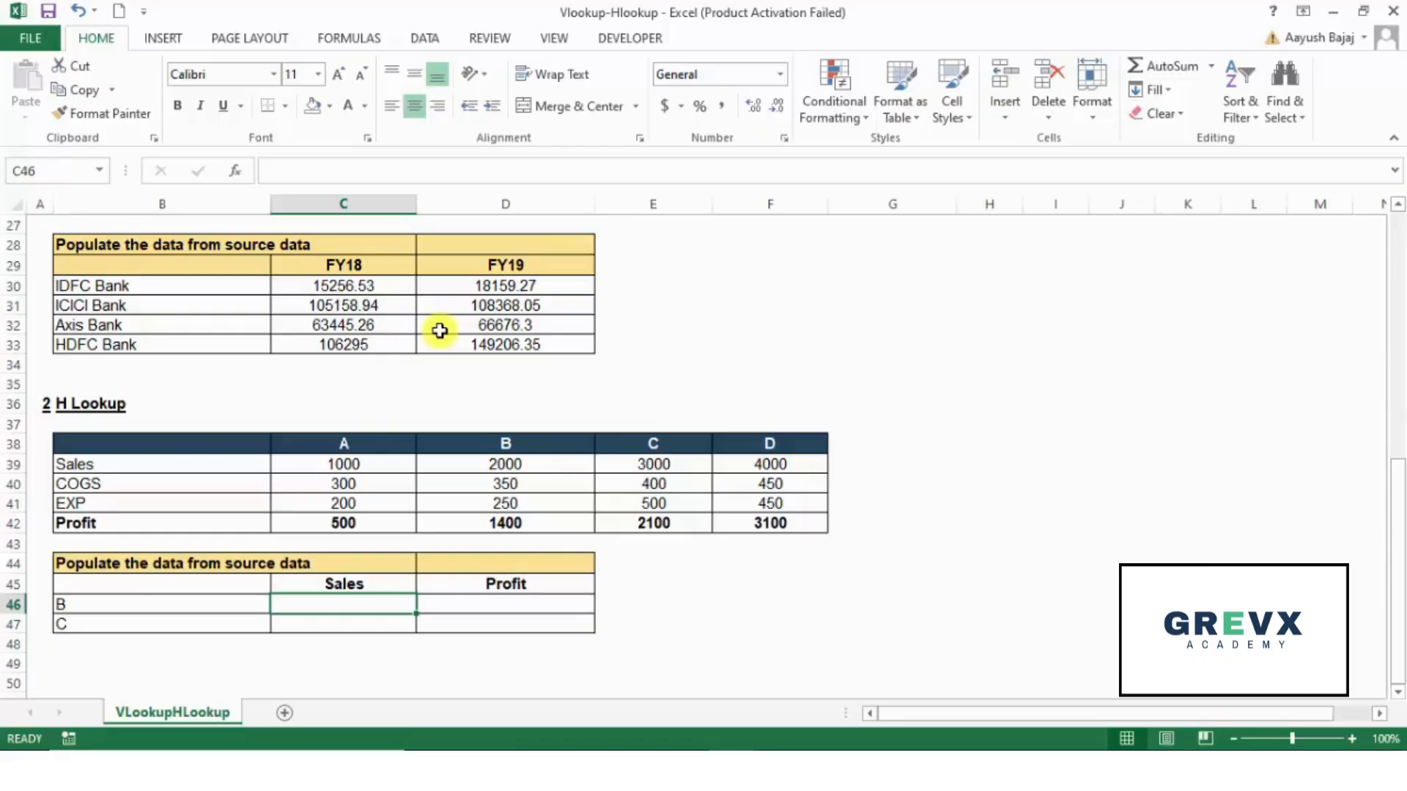
Begin an HLOOKUP formula in C46 with the column-locked reference $B46 as the lookup value.
text(=HLOOKUP()
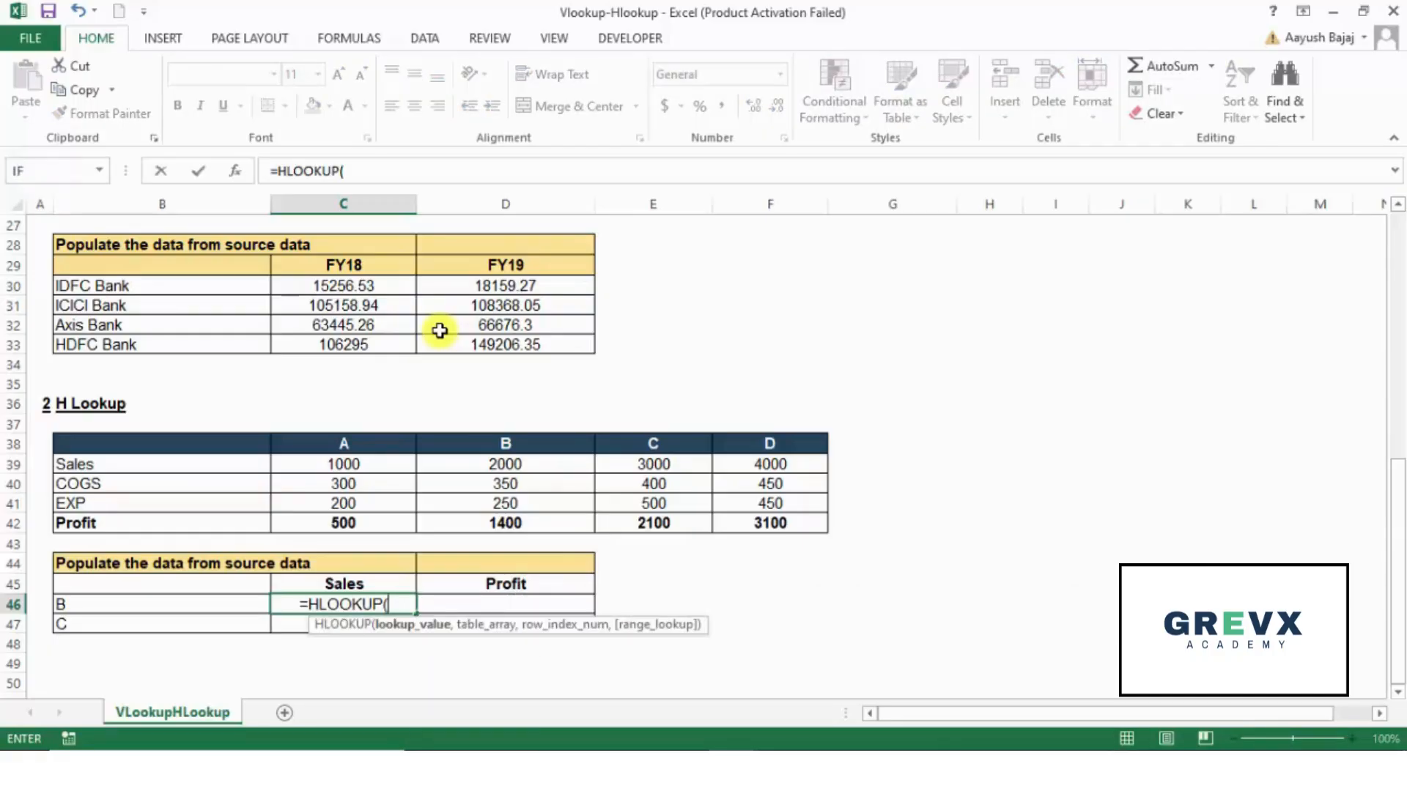
key(Left)
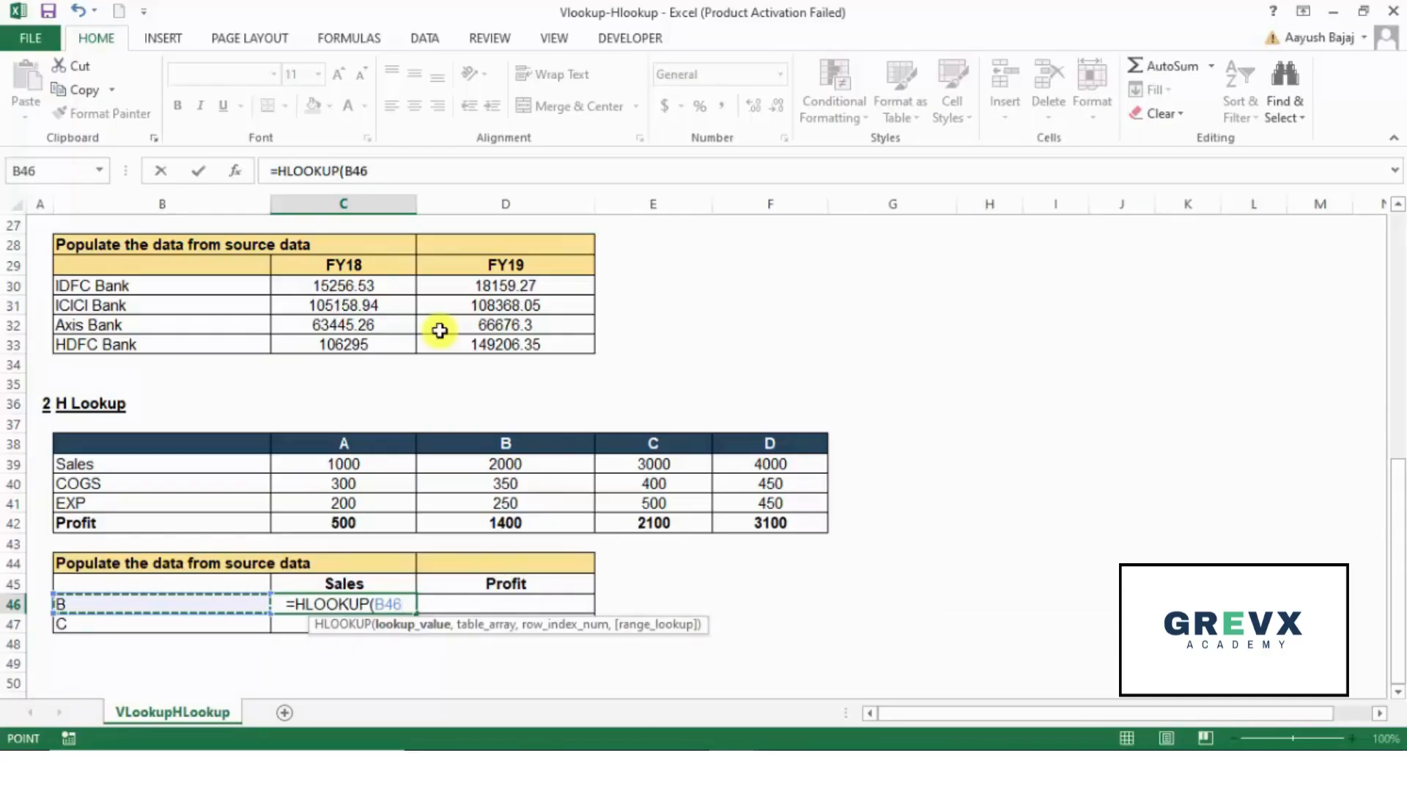
key(F4)
key(F4)
key(F4)
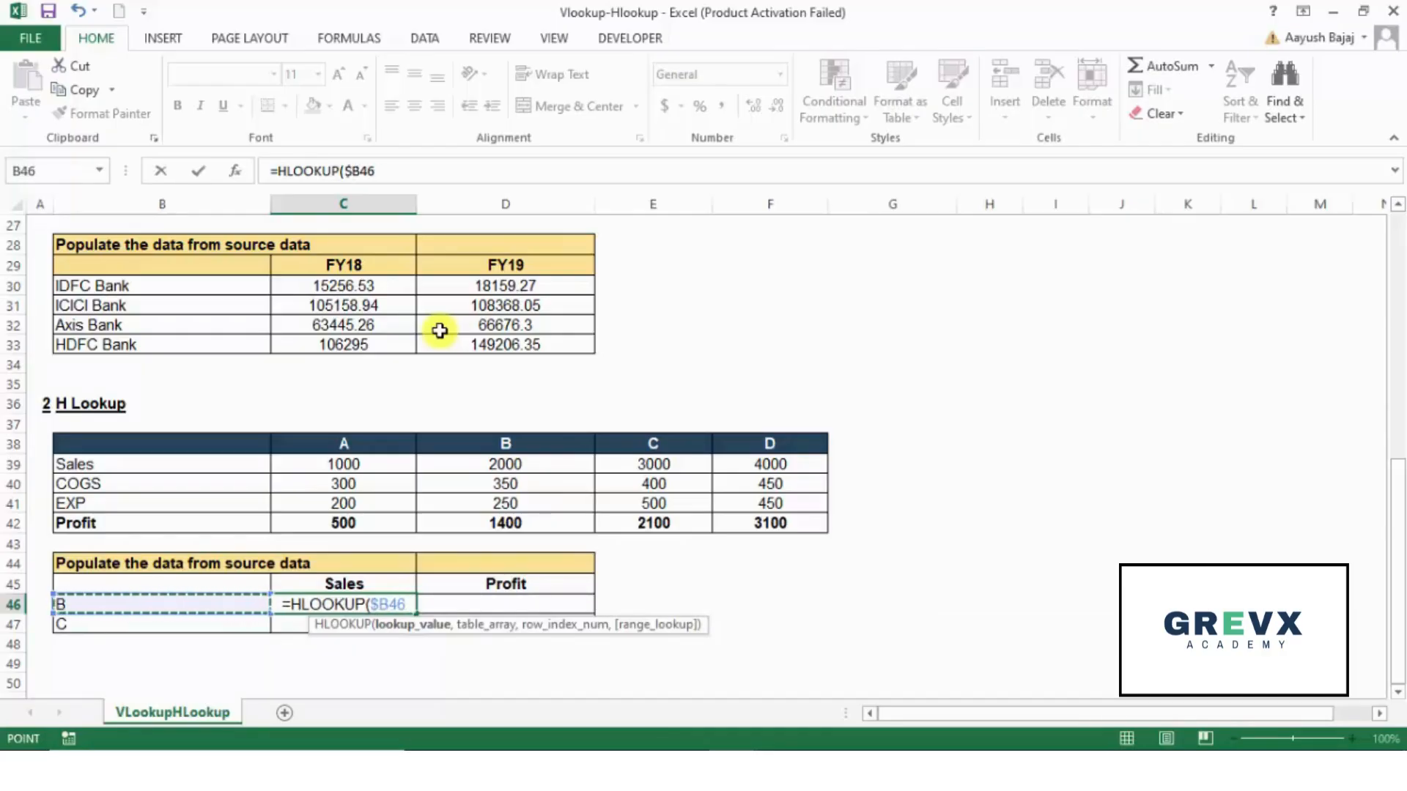
text(,)
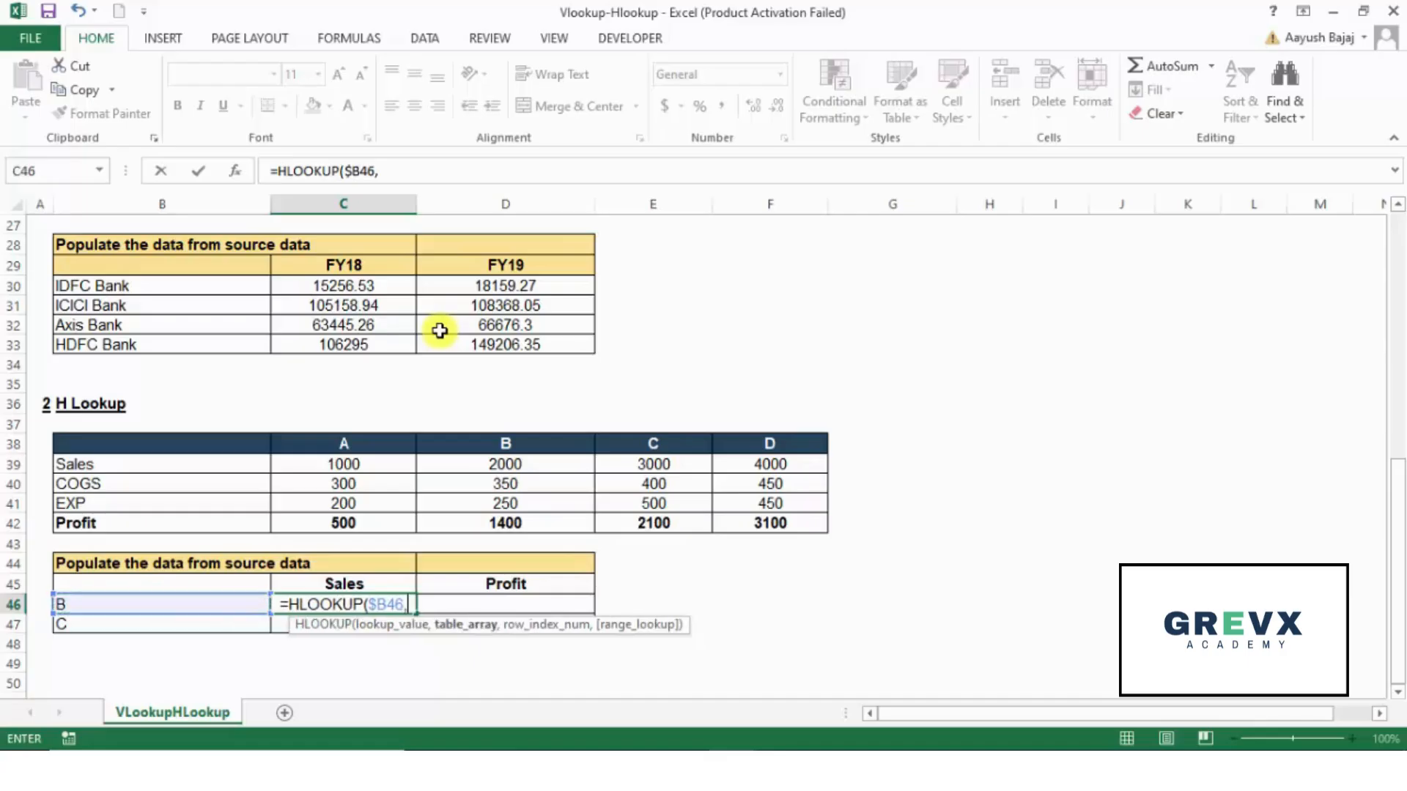
Supply the full H Lookup source table as the HLOOKUP table array, fixed as $B$38:$F$42.
key(Up)
key(Up)
key(Up)
key(Up)
key(Up)
key(Up)
key(Up)
key(Up)
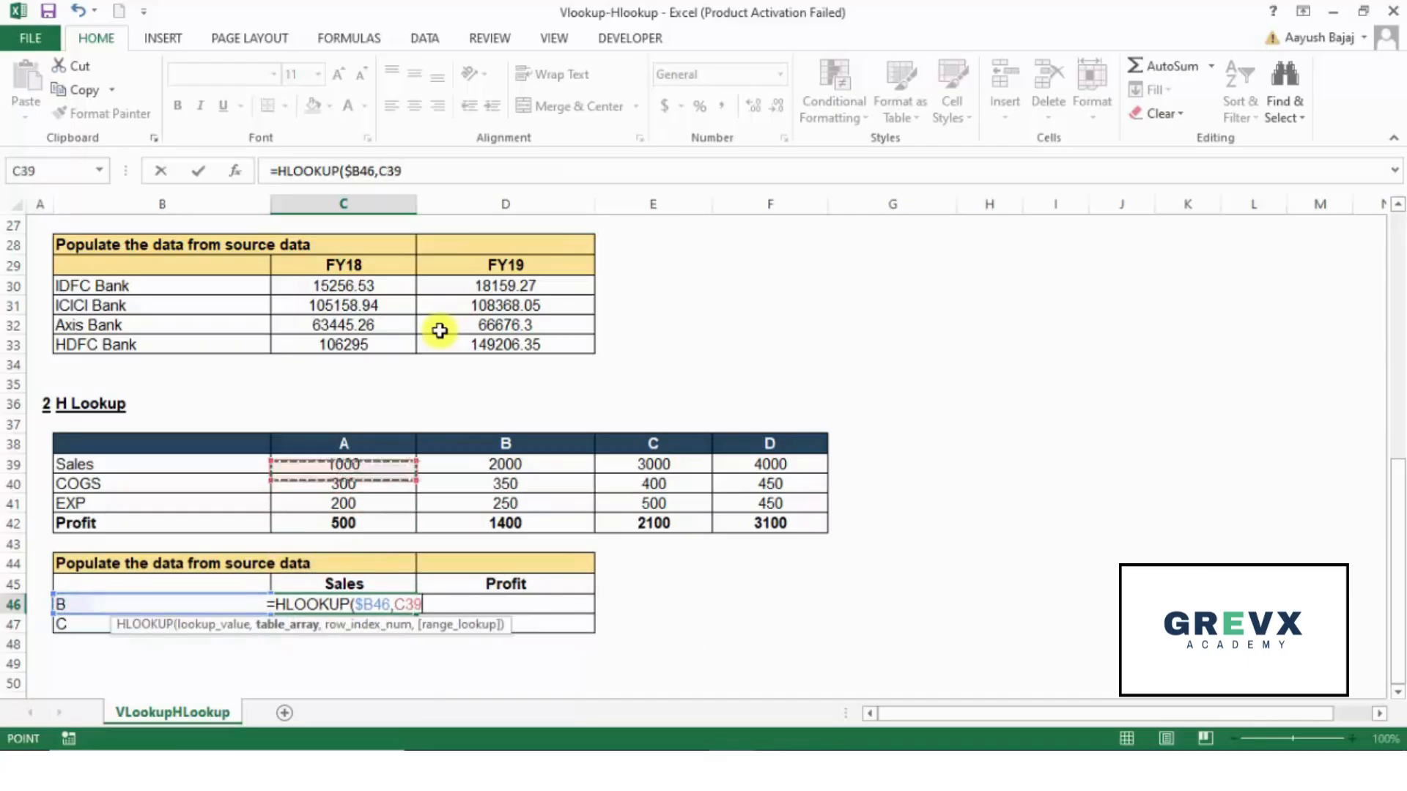
key(Left)
key(shift+Right)
key(shift+Right)
key(shift+Right)
key(shift+Right)
key(shift+Down)
key(shift+Down)
key(shift+Down)
key(shift+Down)
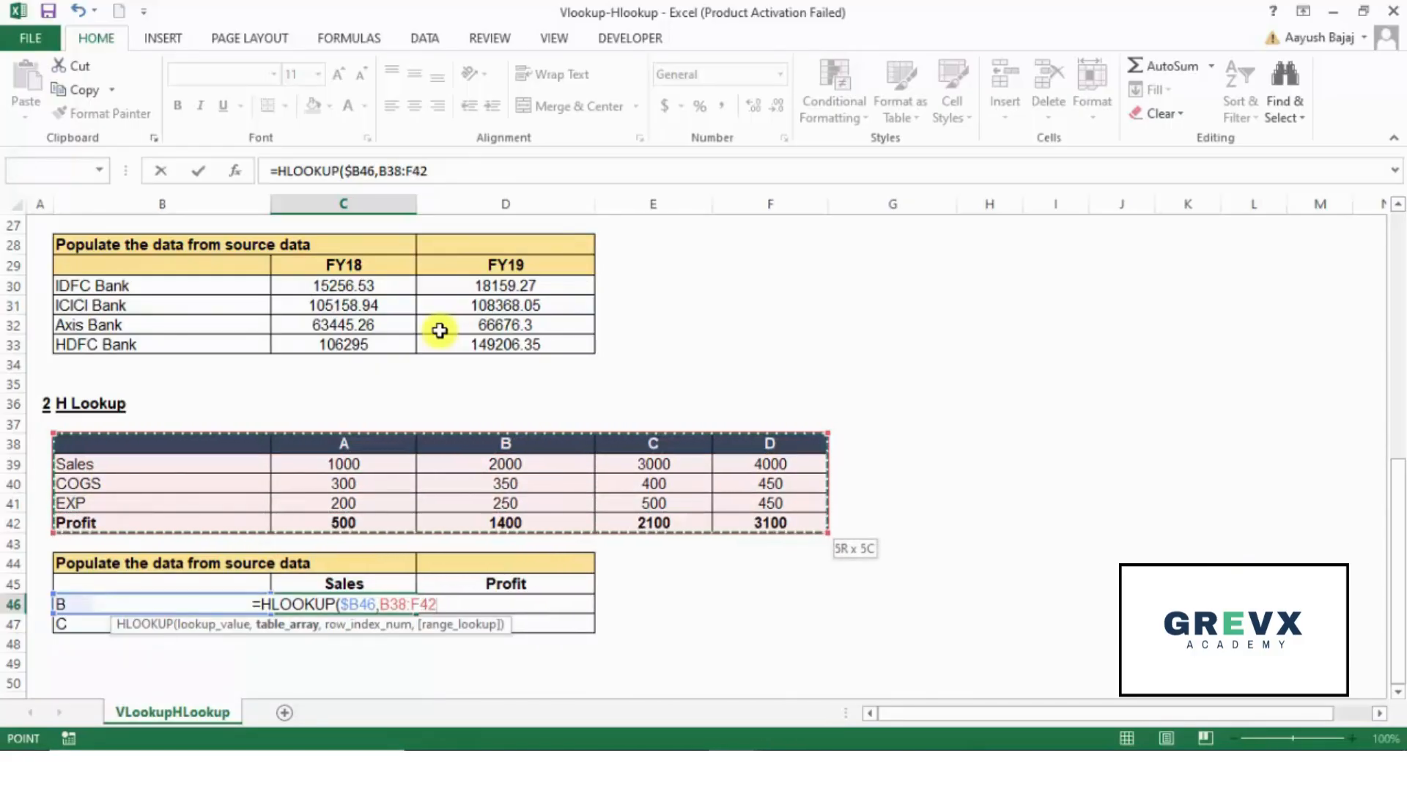
key(F4)
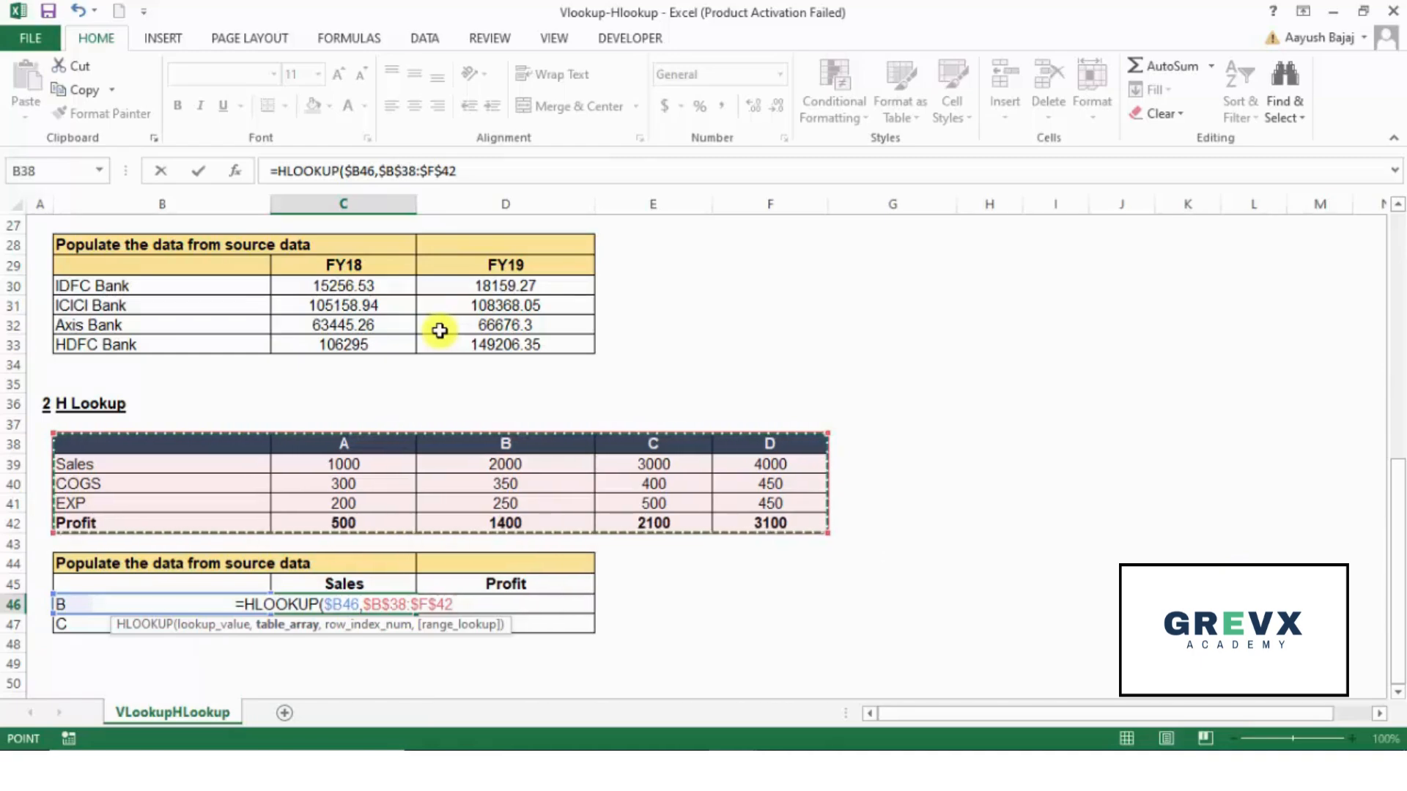
text(,)
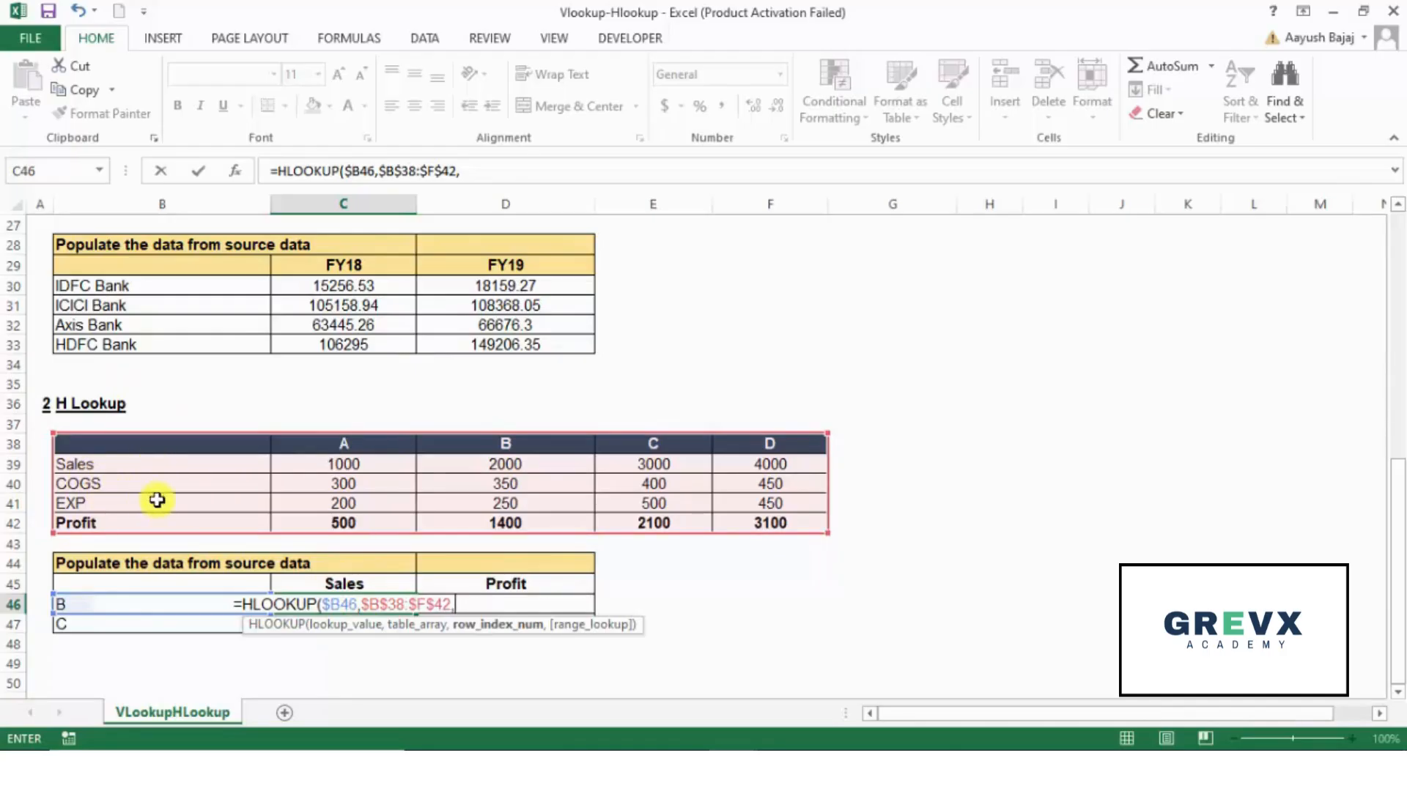
Nest a MATCH function as the HLOOKUP row index, using the row-locked Sales header reference C$45 as its lookup value.
text(mat)
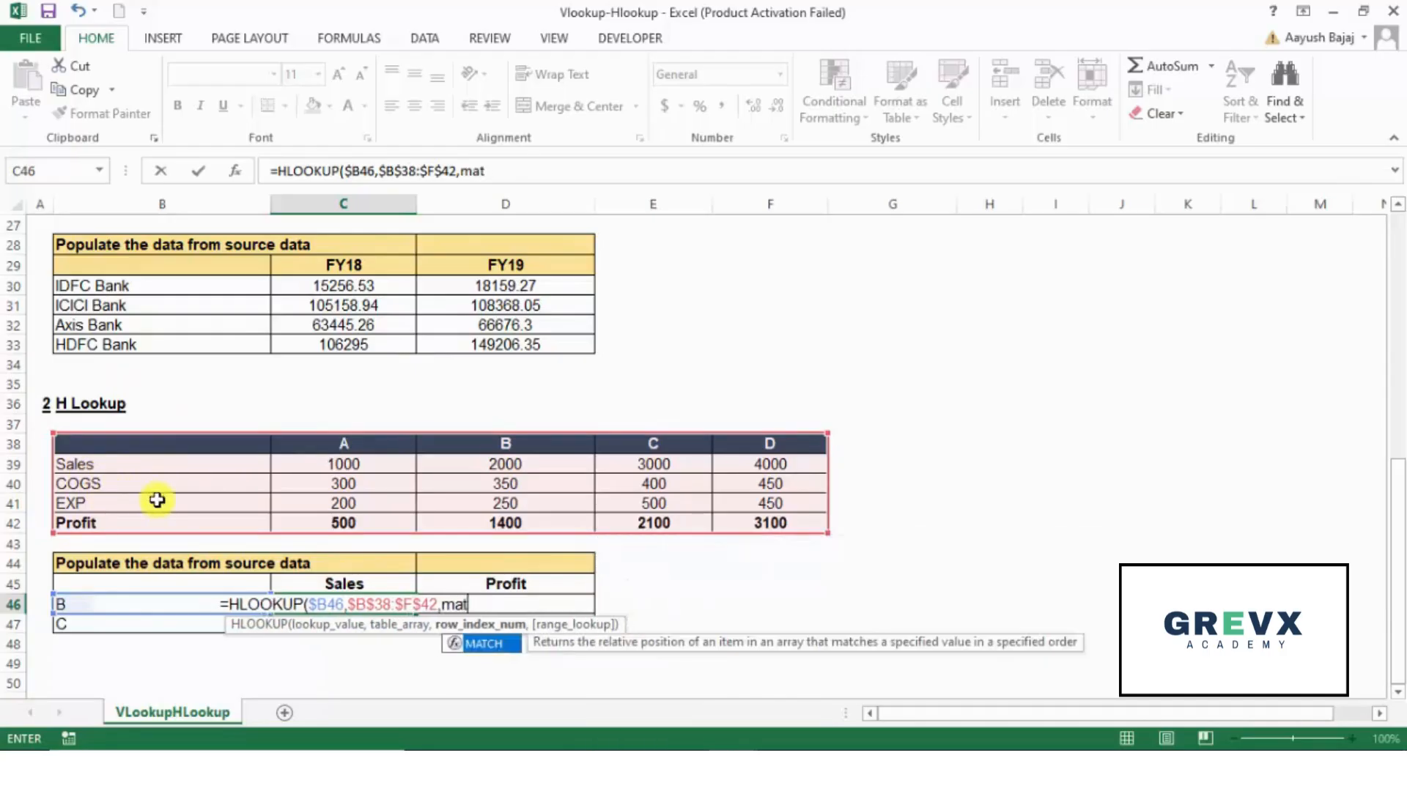
key(Tab)
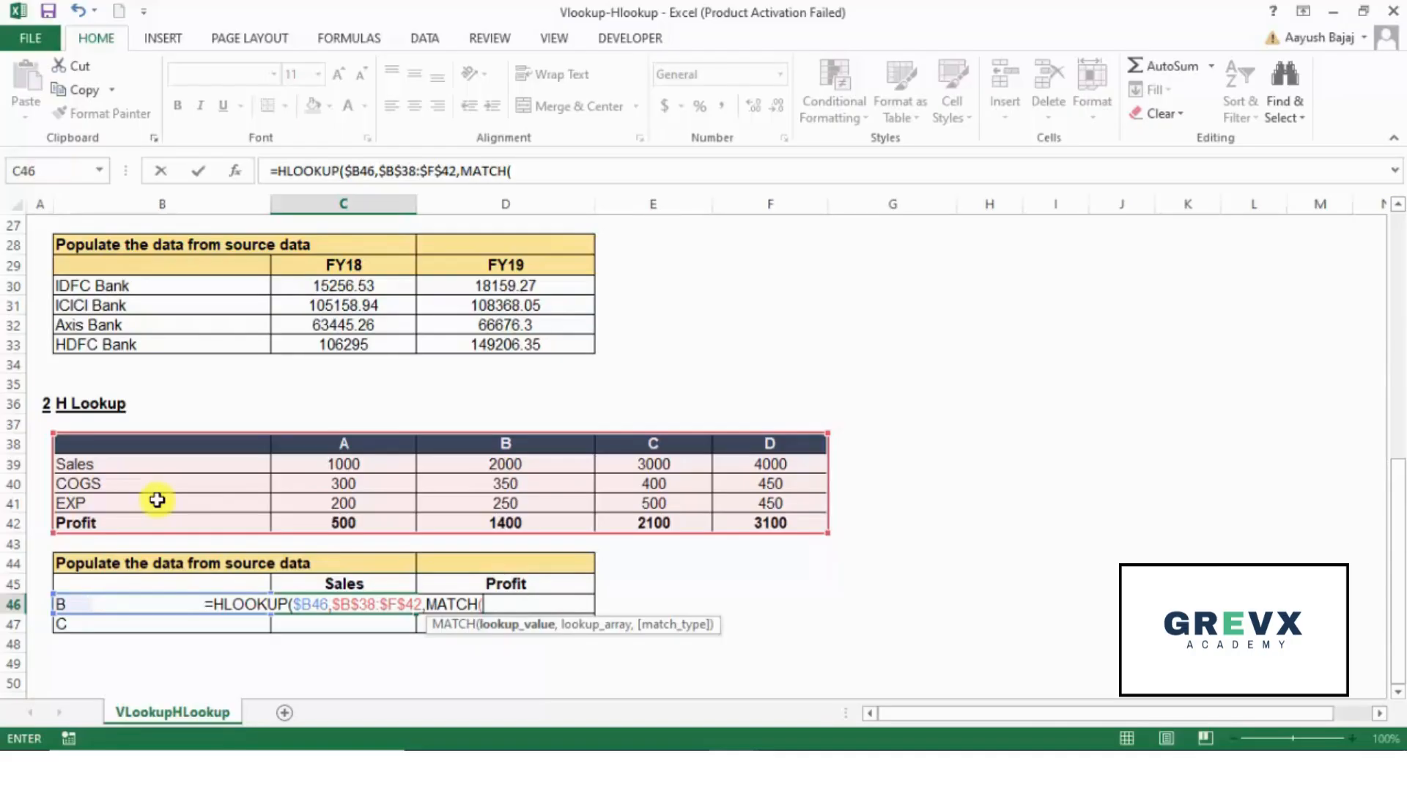
key(Up)
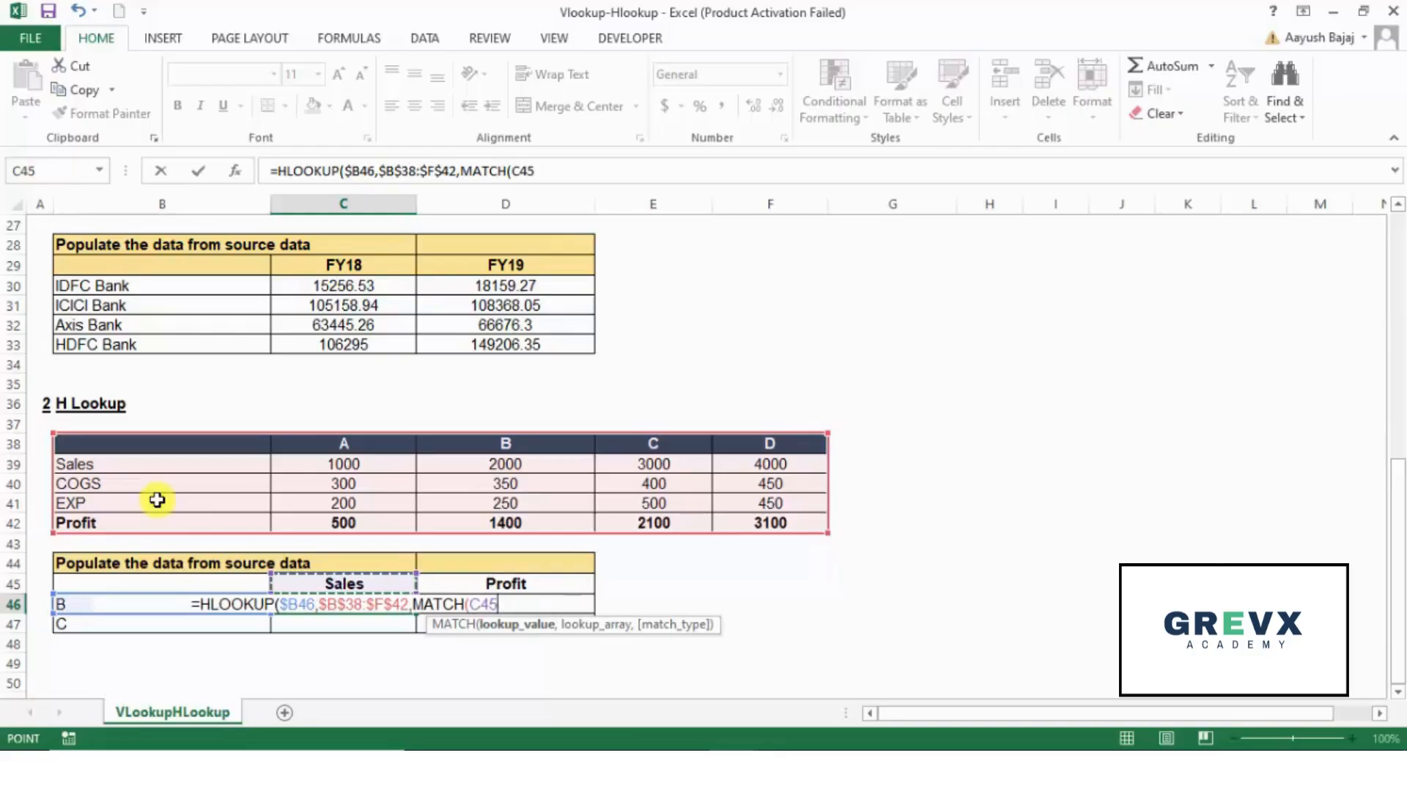
key(F4)
key(F4)
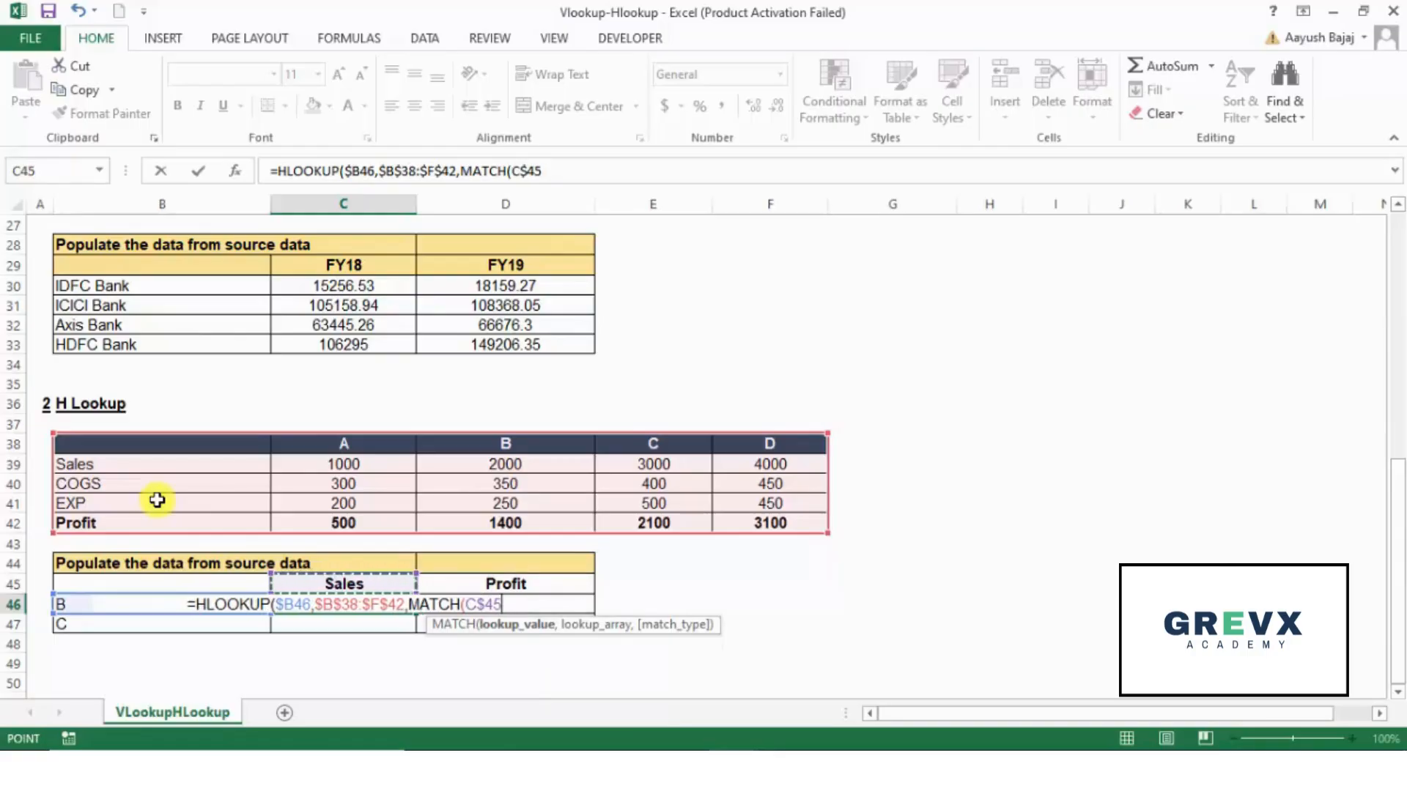
text(,)
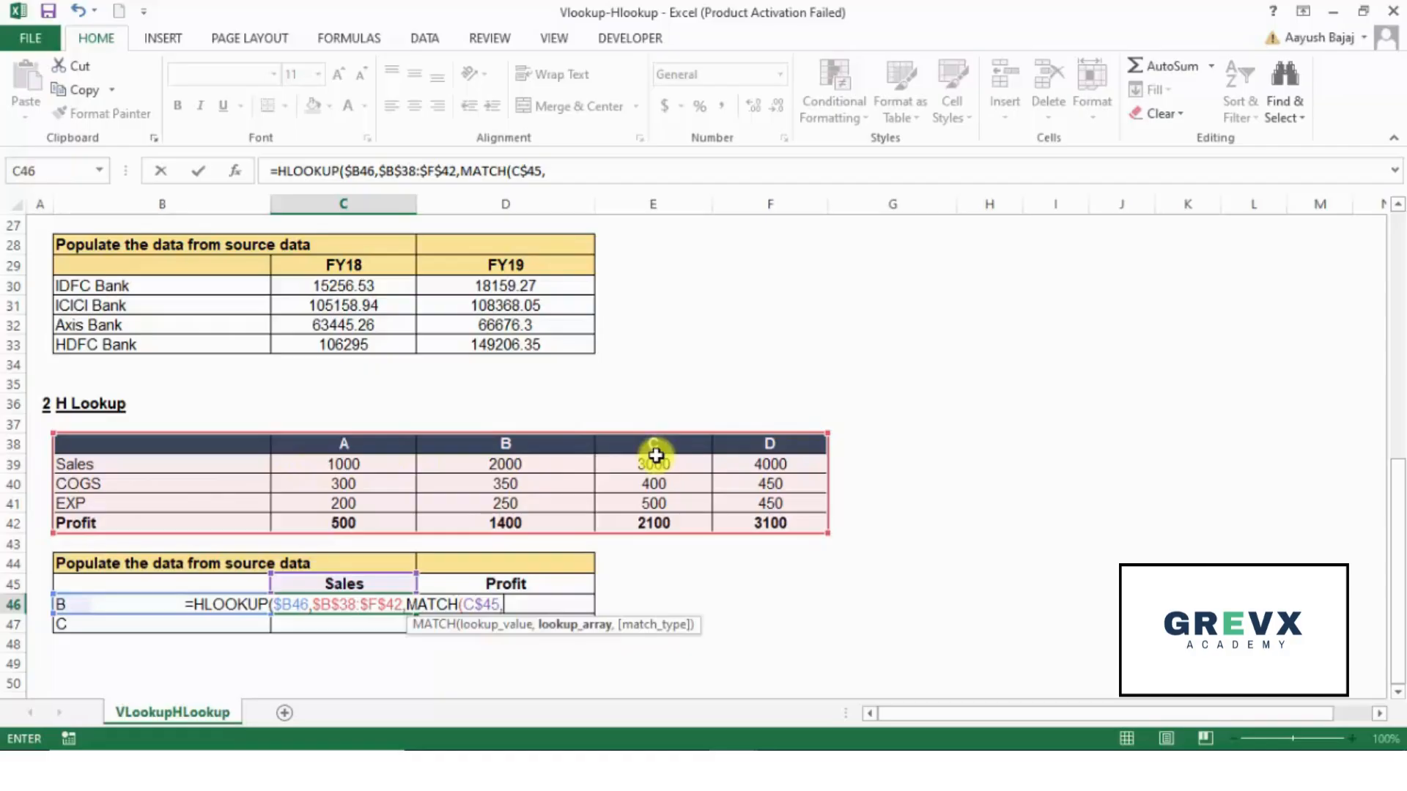
Complete the nested MATCH with the fixed row-label range $B$38:$B$42 as lookup array and 0 for an exact match.
drag(240, 444, 213, 520)
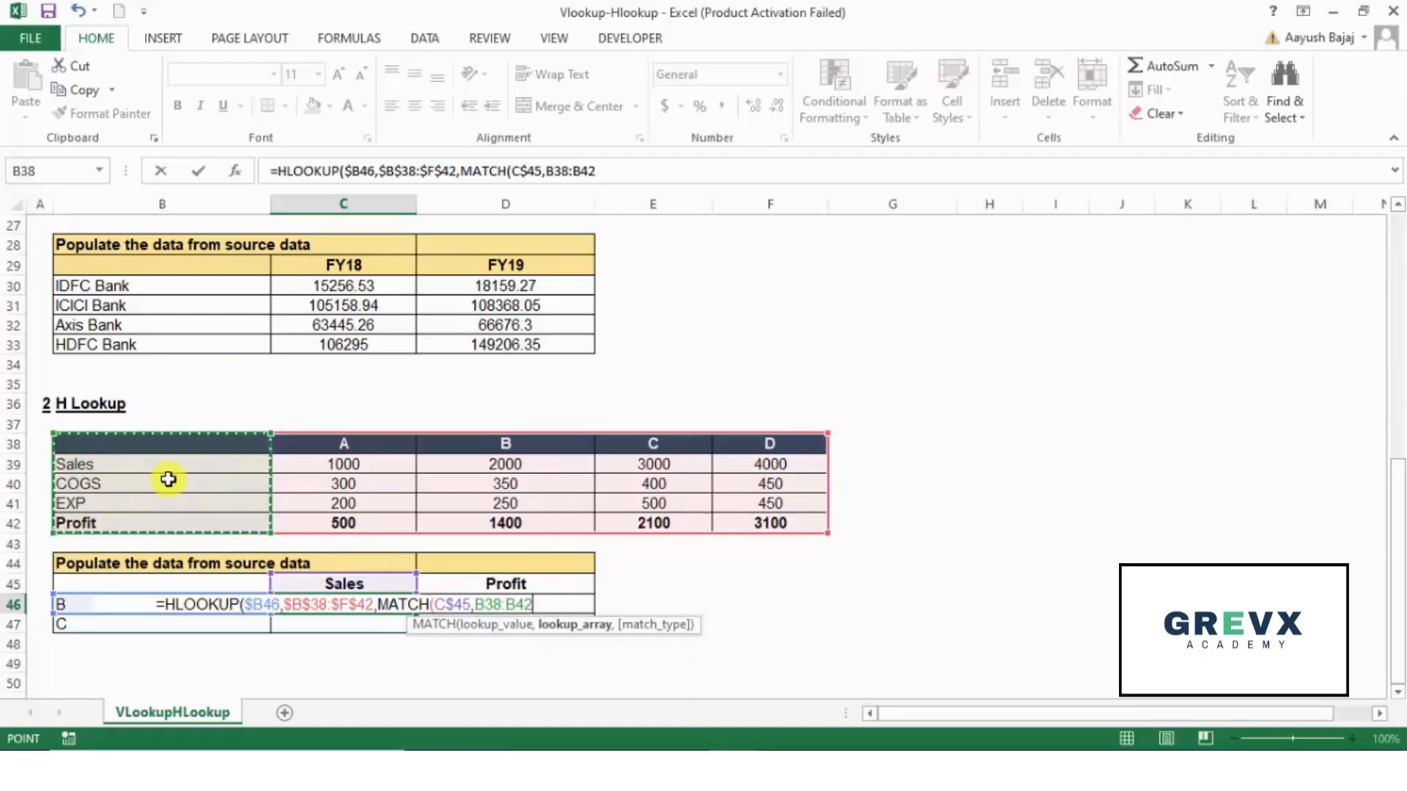
key(F4)
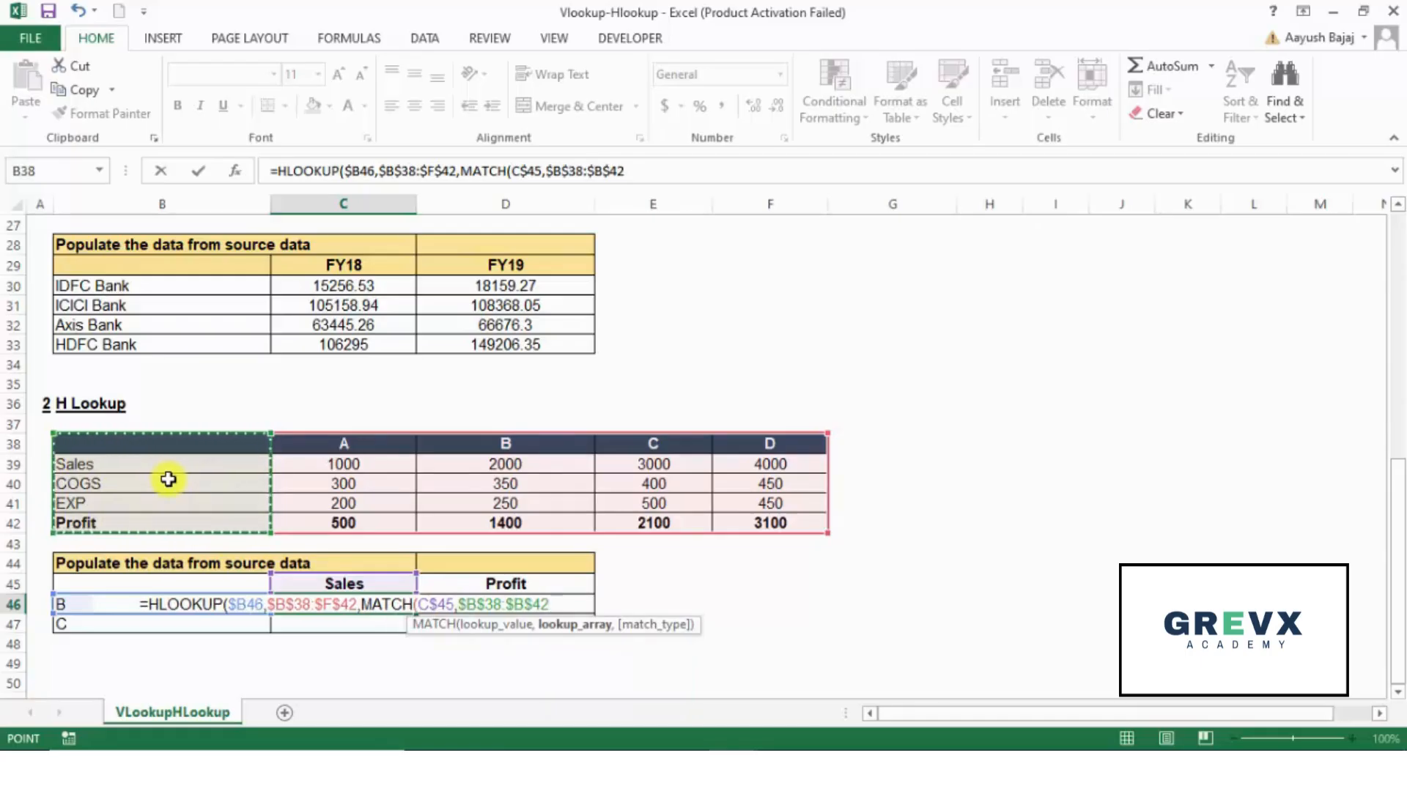
text(,0)
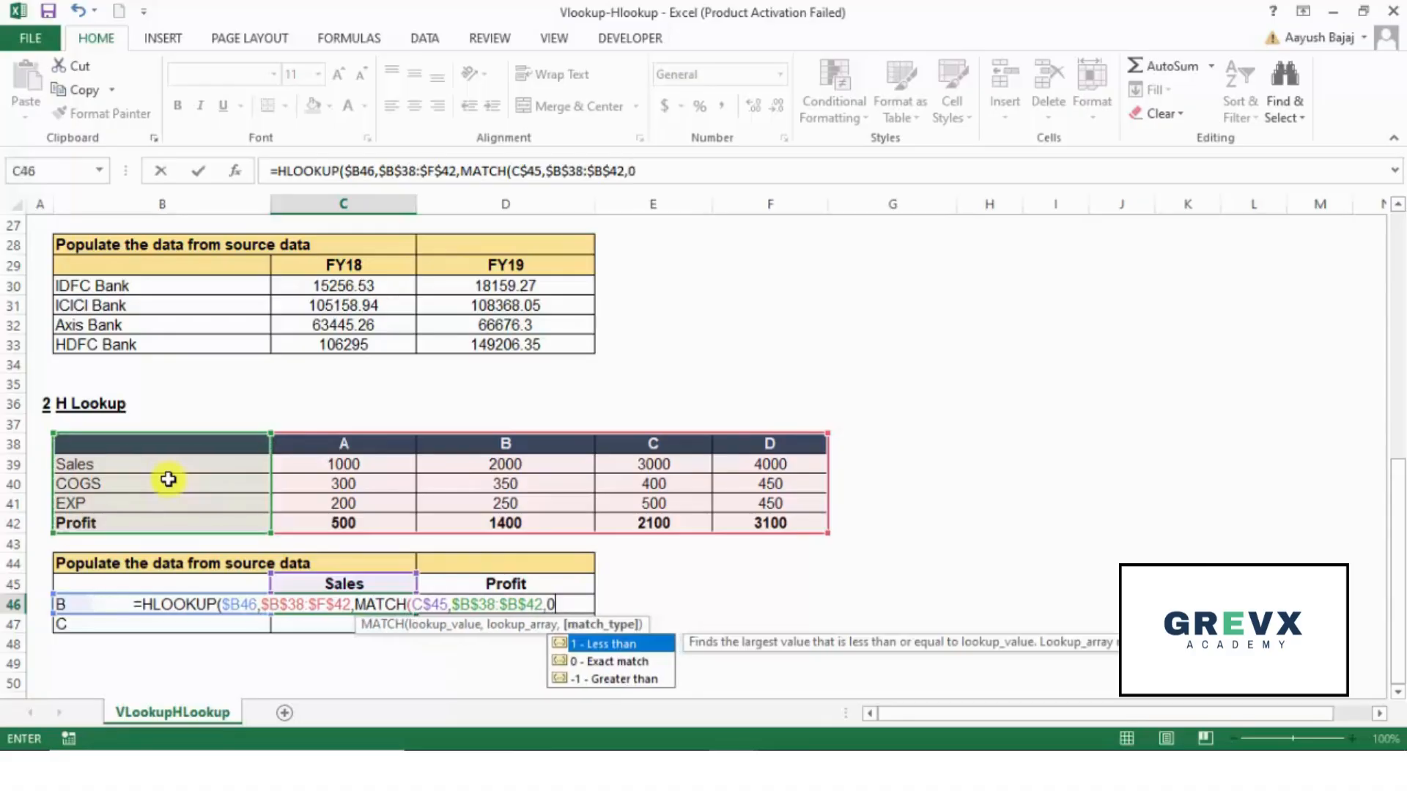
text())
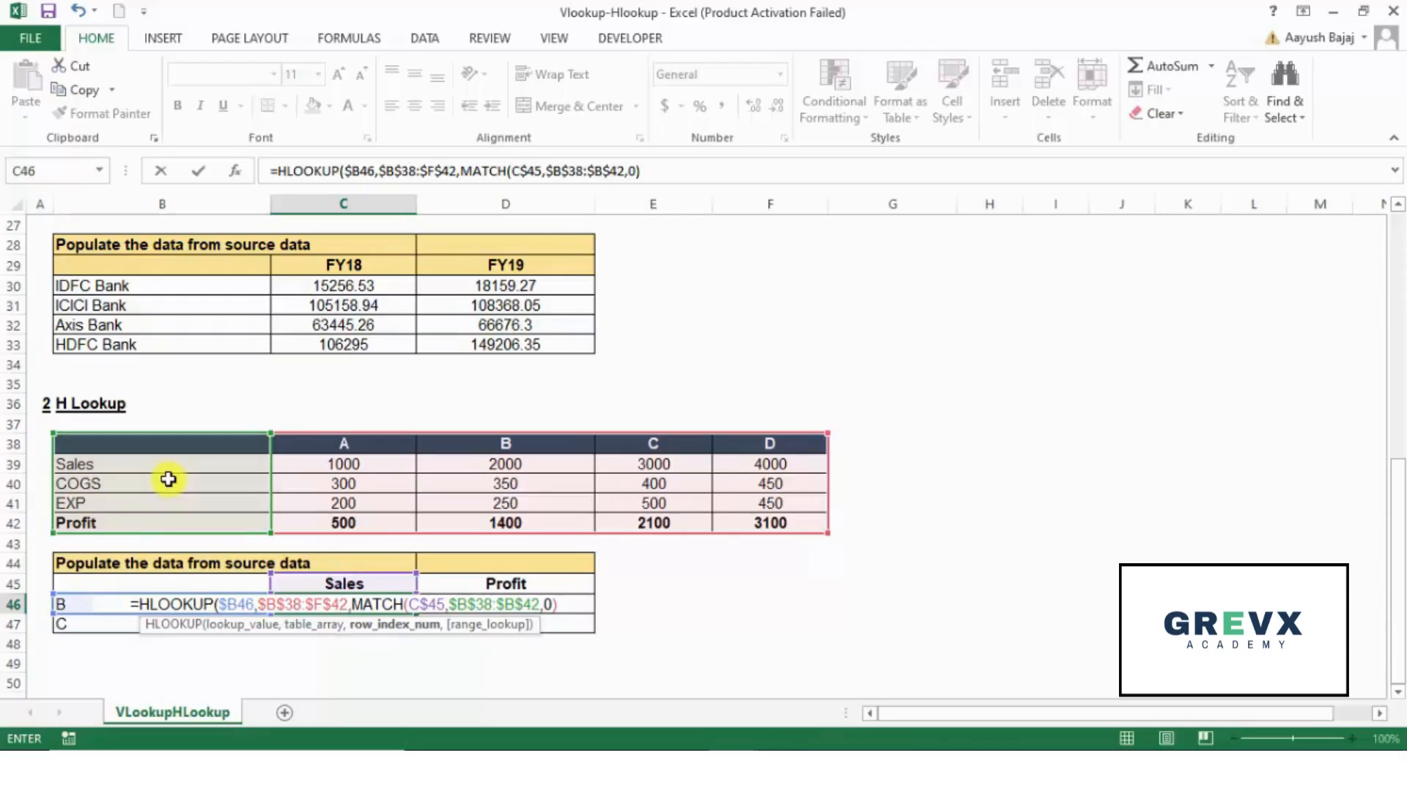
Finish the HLOOKUP formula in C46 with 0 as the range lookup for an exact match, and enter it.
text(,)
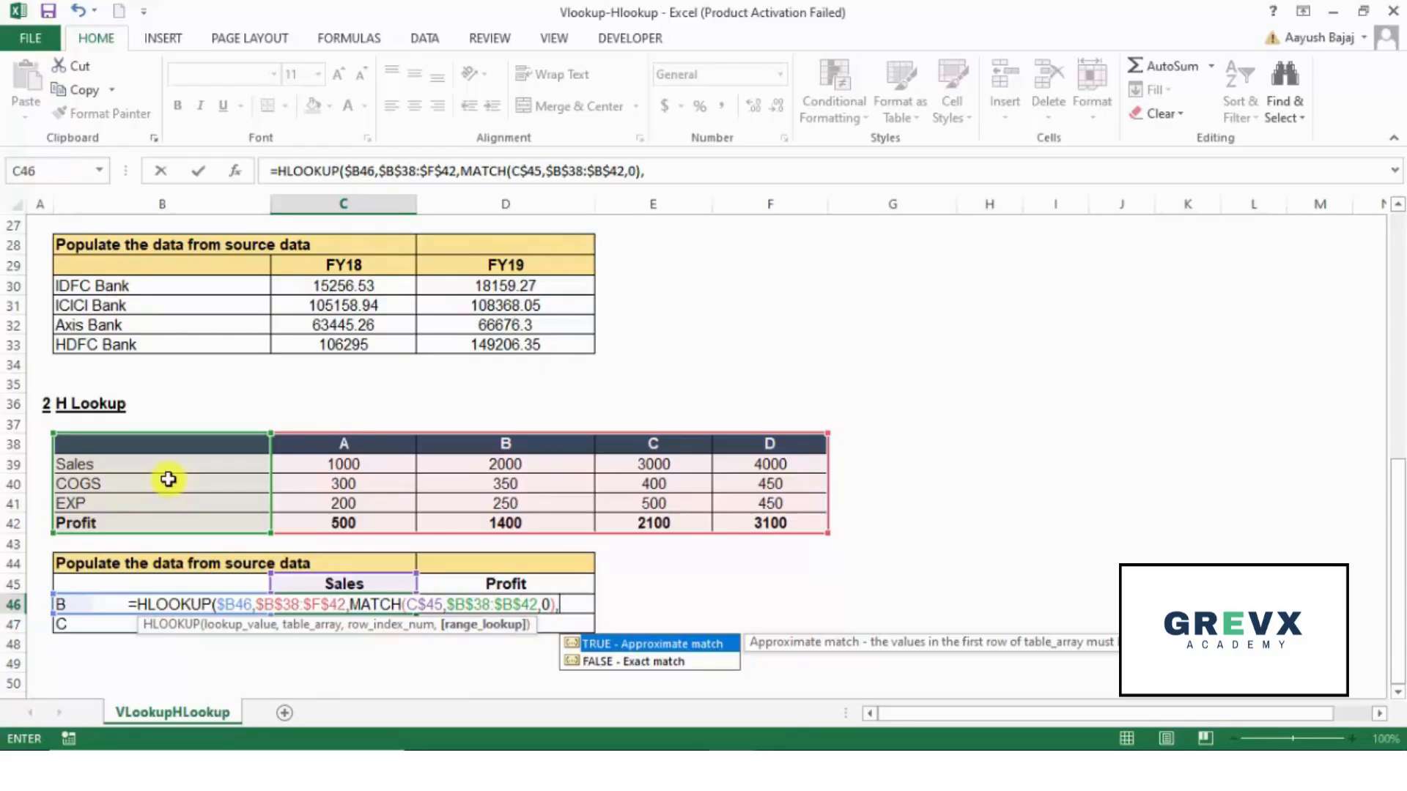
text(0)
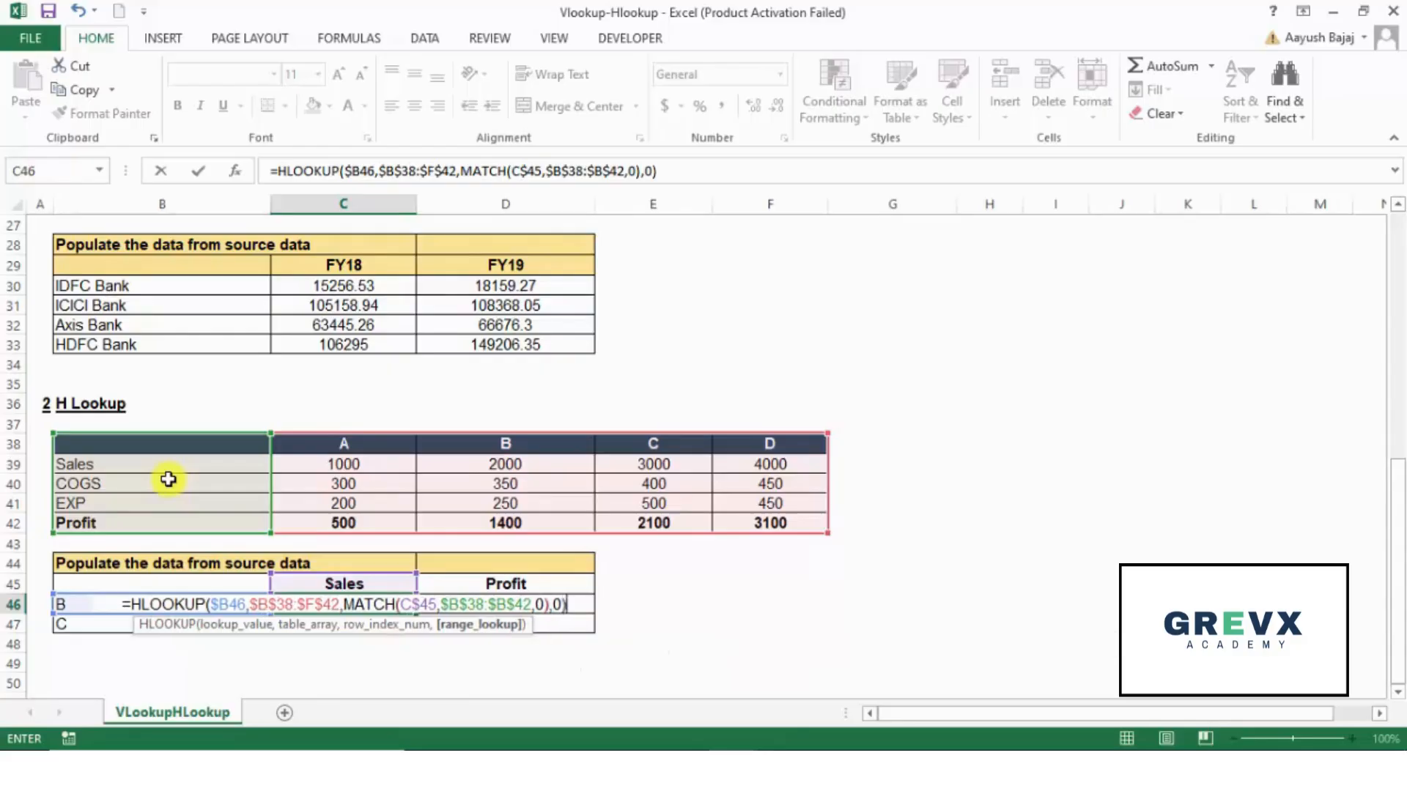
text())
key(ctrl+Return)
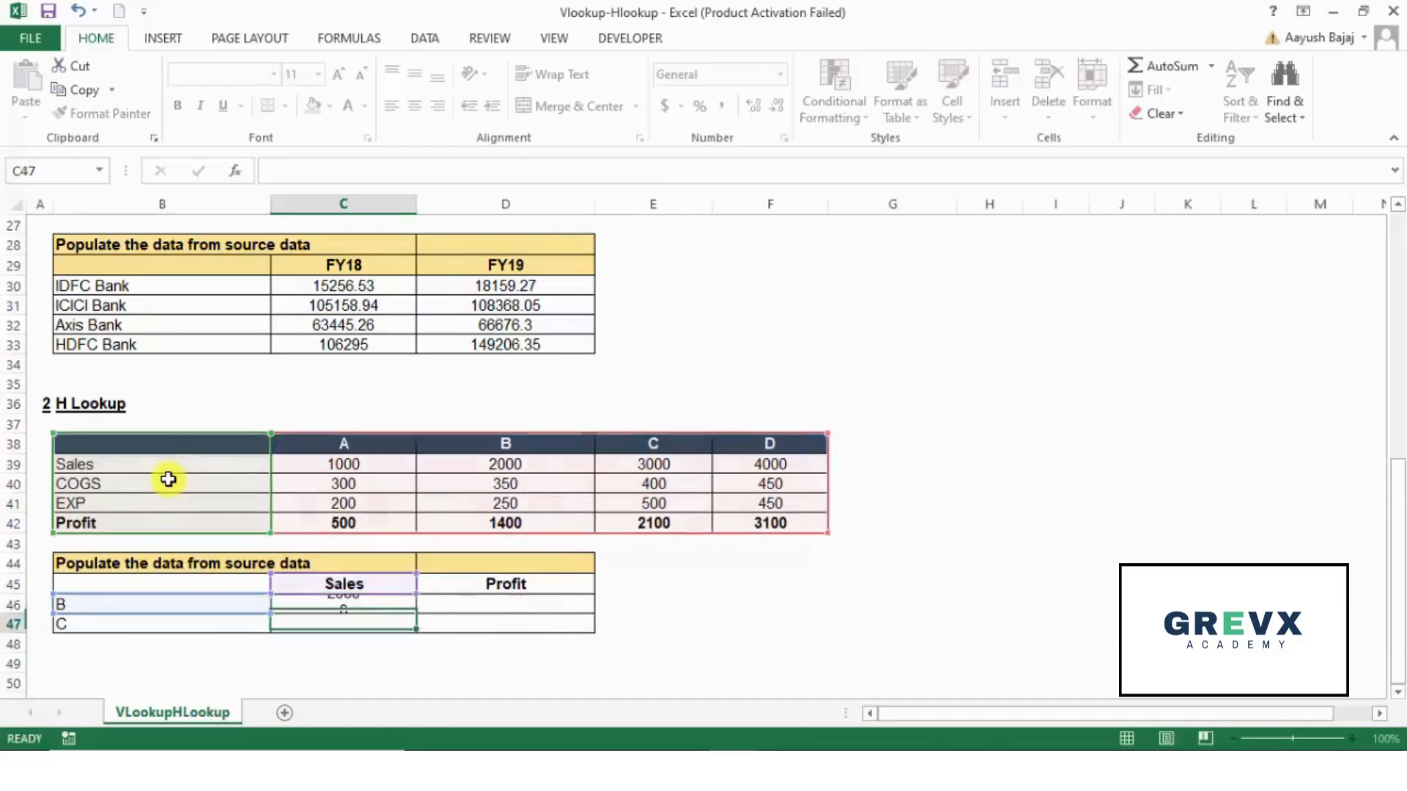
Copy the HLOOKUP-MATCH formula from C46 across the Sales and Profit cells for B and C, range C46:D47.
key(ctrl+c)
key(shift+Right)
key(shift+Down)
key(ctrl+v)
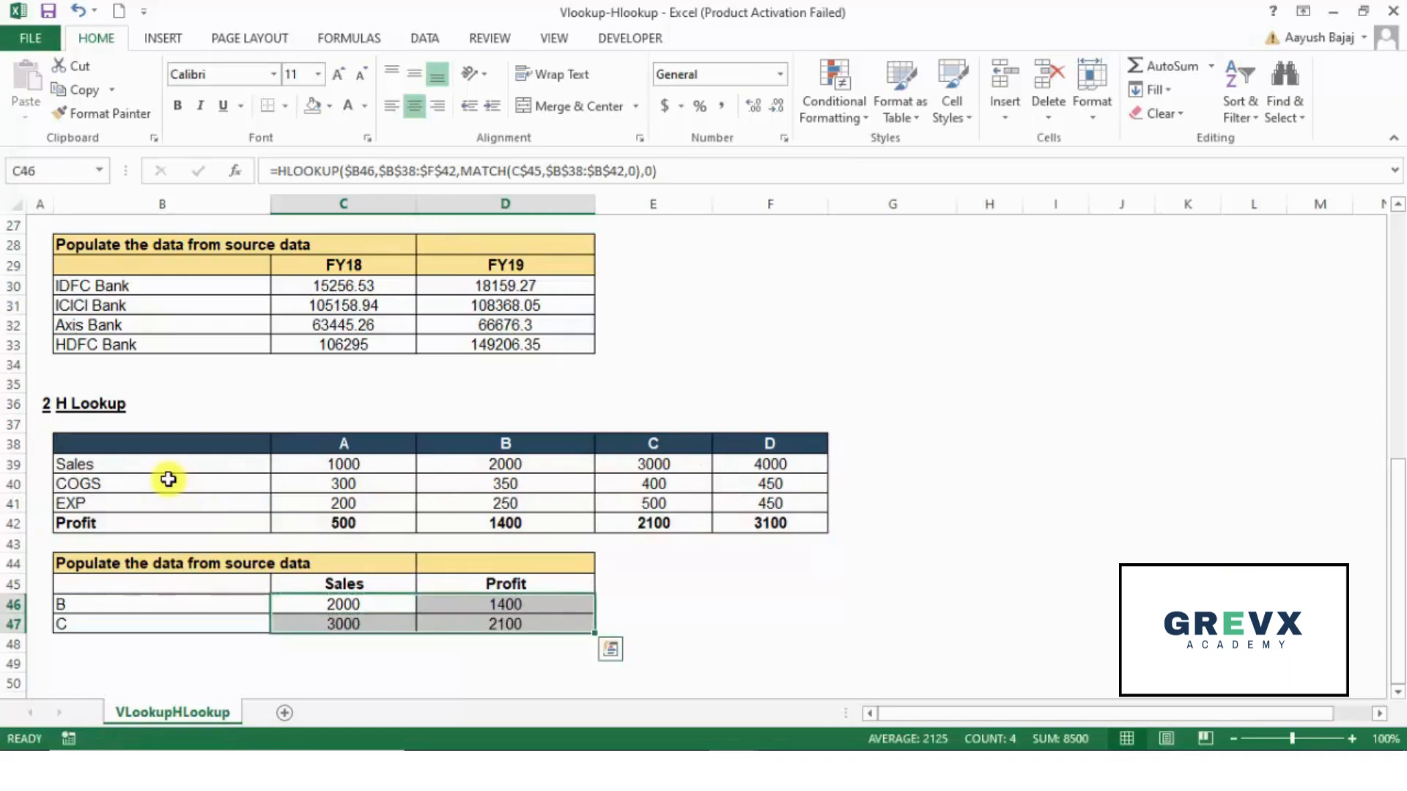
key(shift+Left)
key(shift+Up)
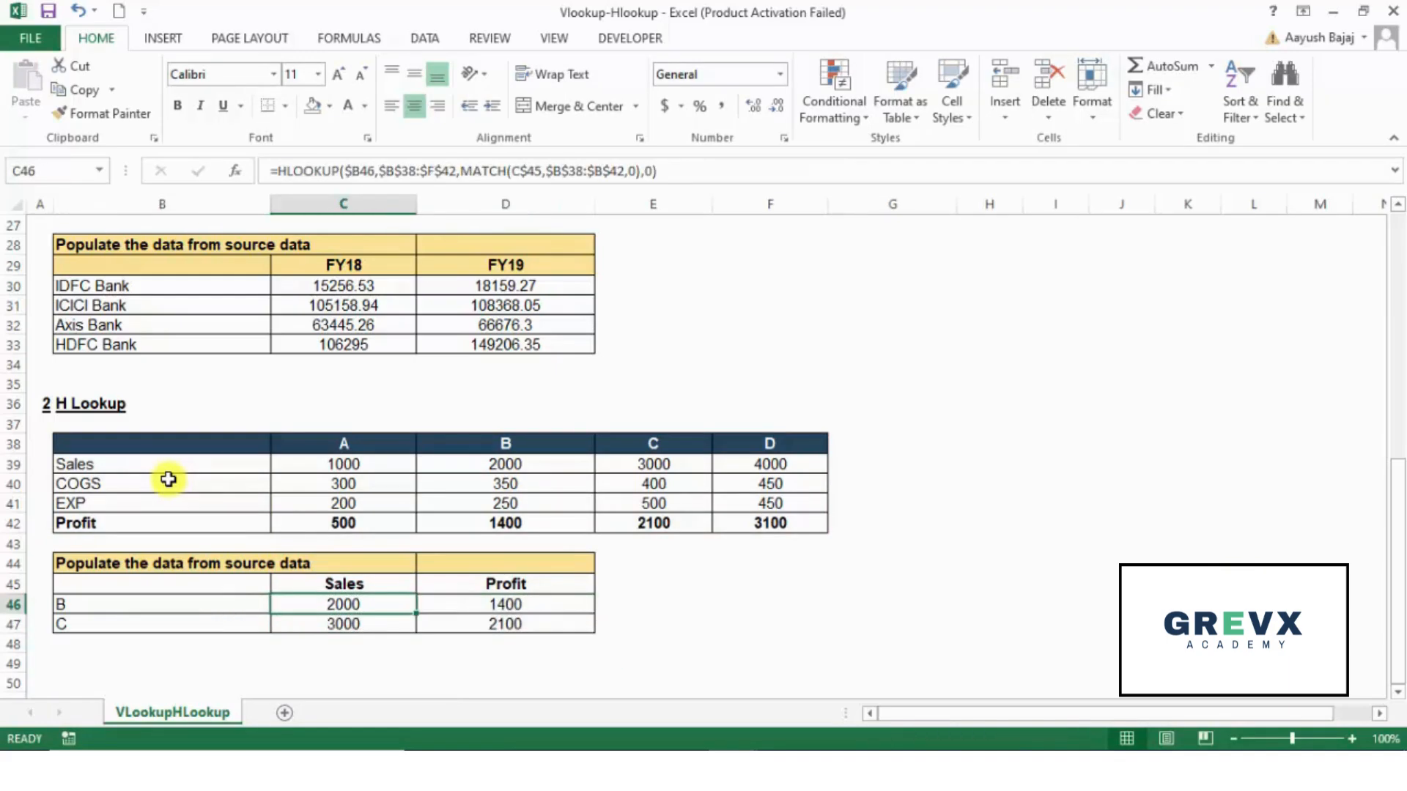
key(ctrl+c)
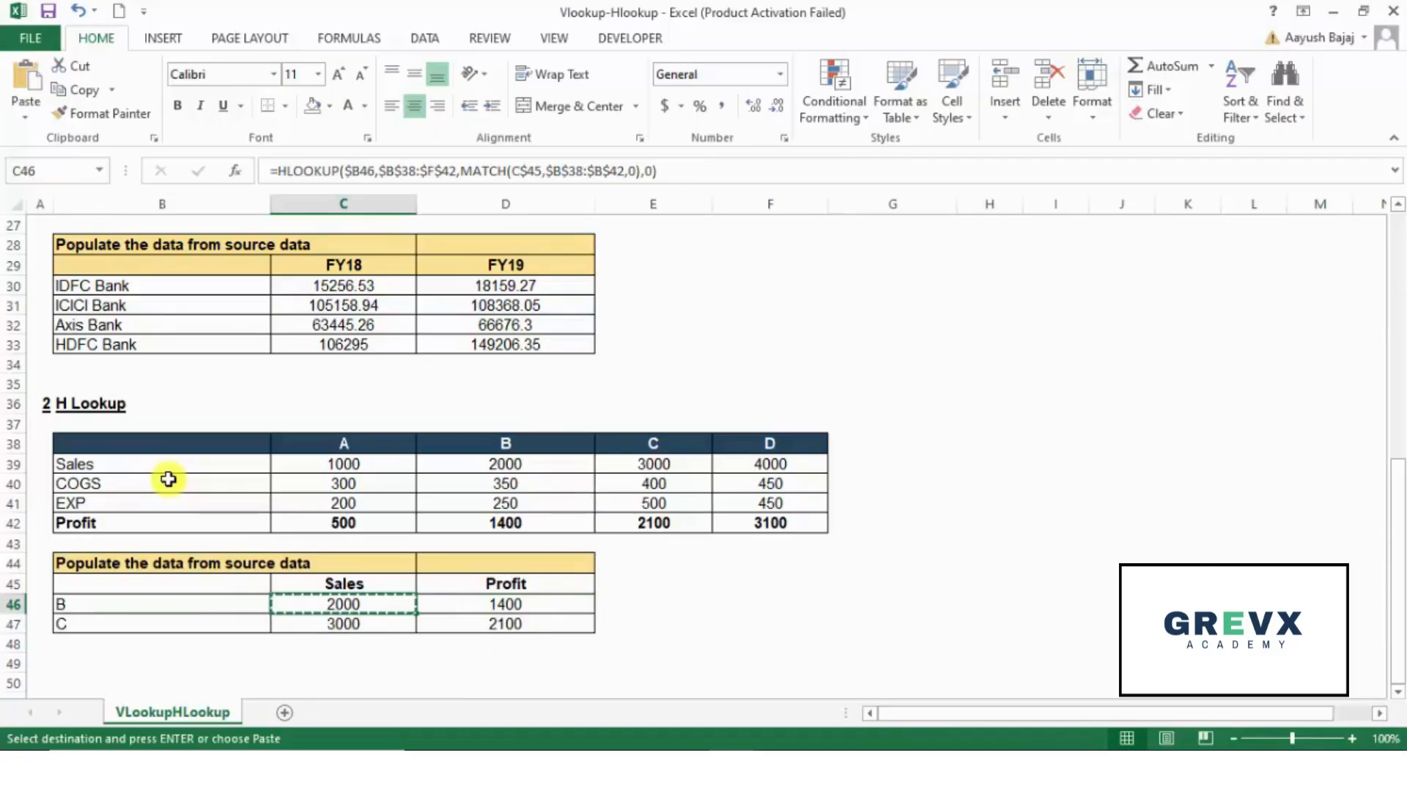
key(shift+Right)
key(shift+Down)
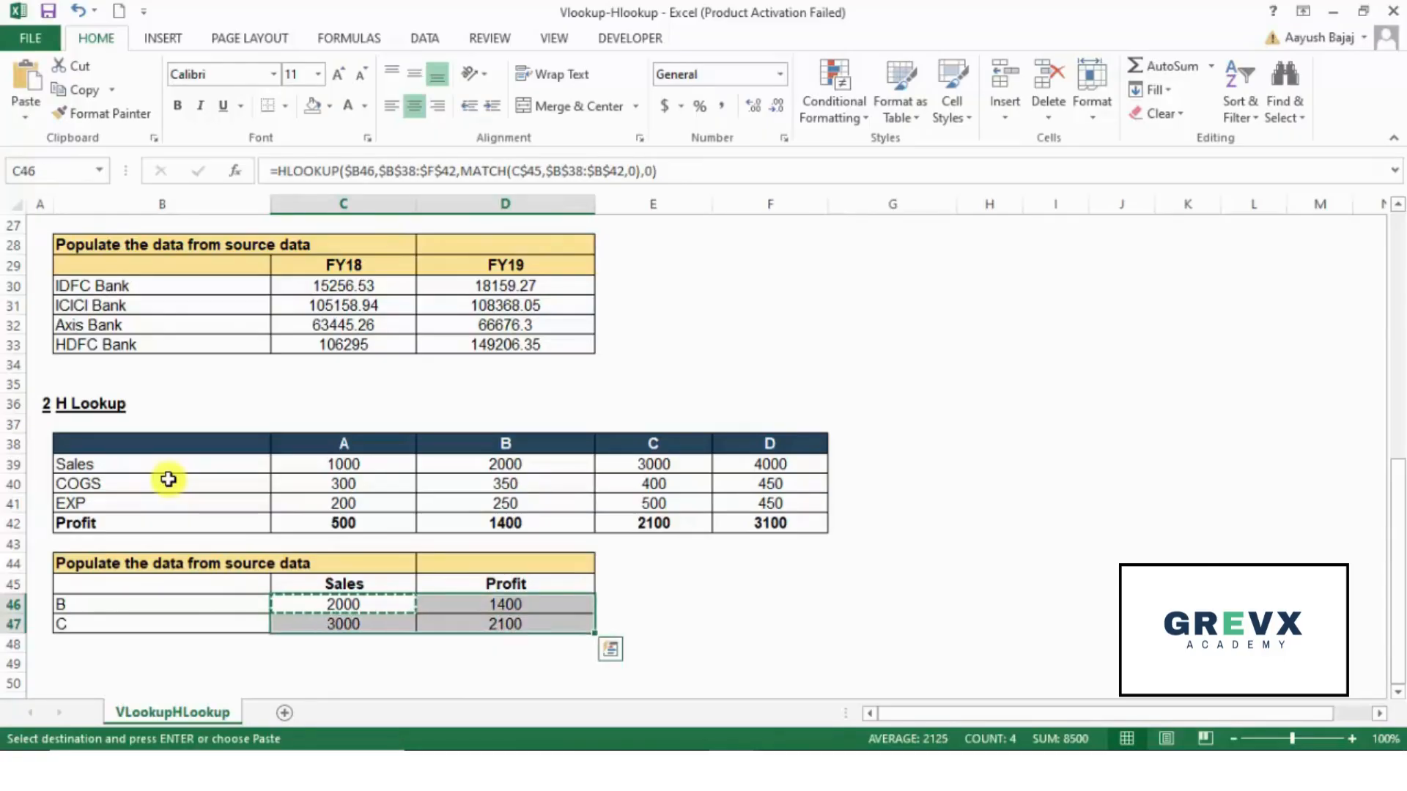
key(ctrl+v)
key(Escape)
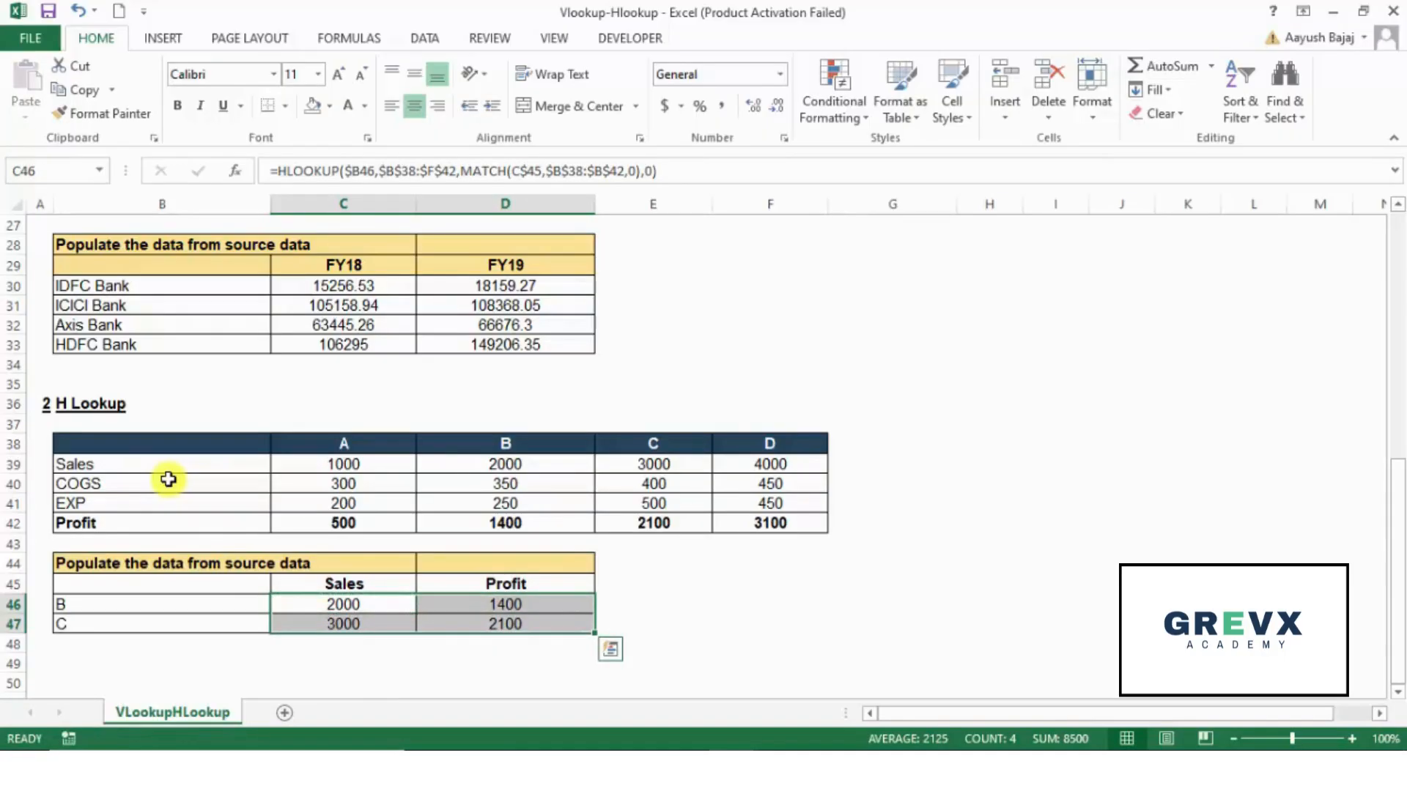
Examine the HLOOKUP-MATCH formula in C46 together with its highlighted reference ranges.
key(shift+Left)
key(shift+Up)
key(F2)
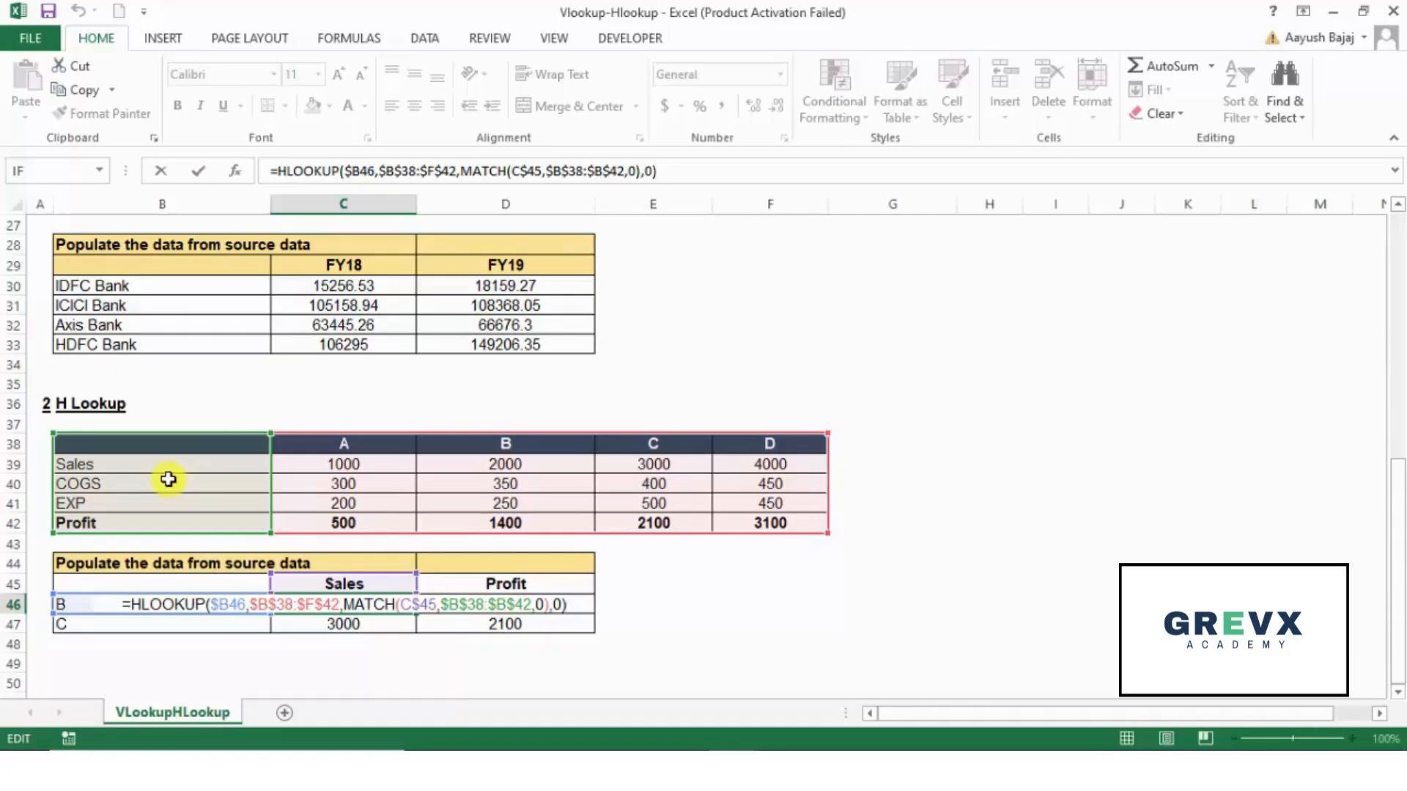
key(ctrl+Return)
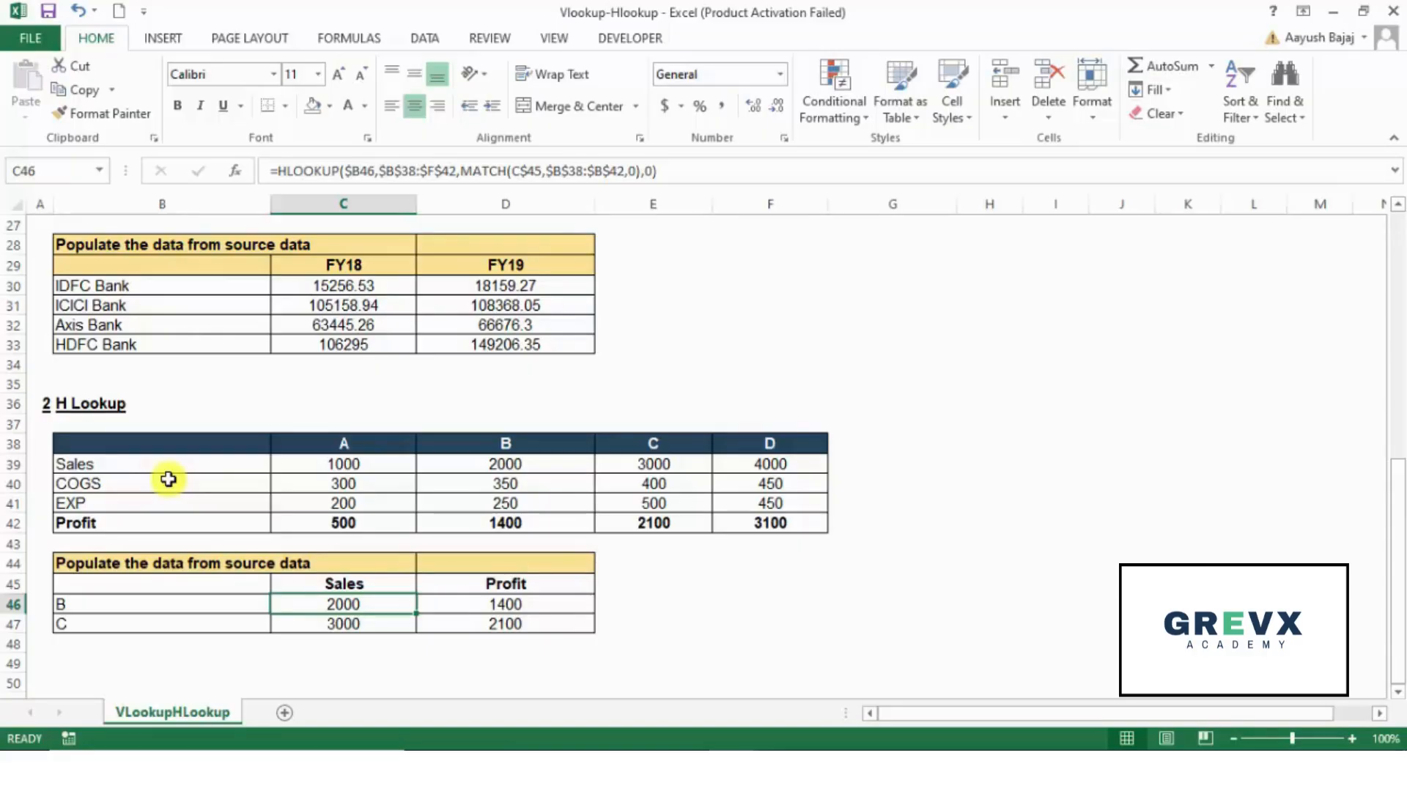
Go back up to cell C1 to review the VLOOKUP and HLOOKUP definitions and syntax at the start of the sheet.
key(Up)
key(Up)
key(Up)
key(Up)
key(Up)
key(Up)
key(Up)
key(Up)
key(Up)
key(Up)
key(Up)
key(Up)
key(Up)
key(Up)
key(Up)
key(Up)
key(Up)
key(Up)
key(Up)
key(Up)
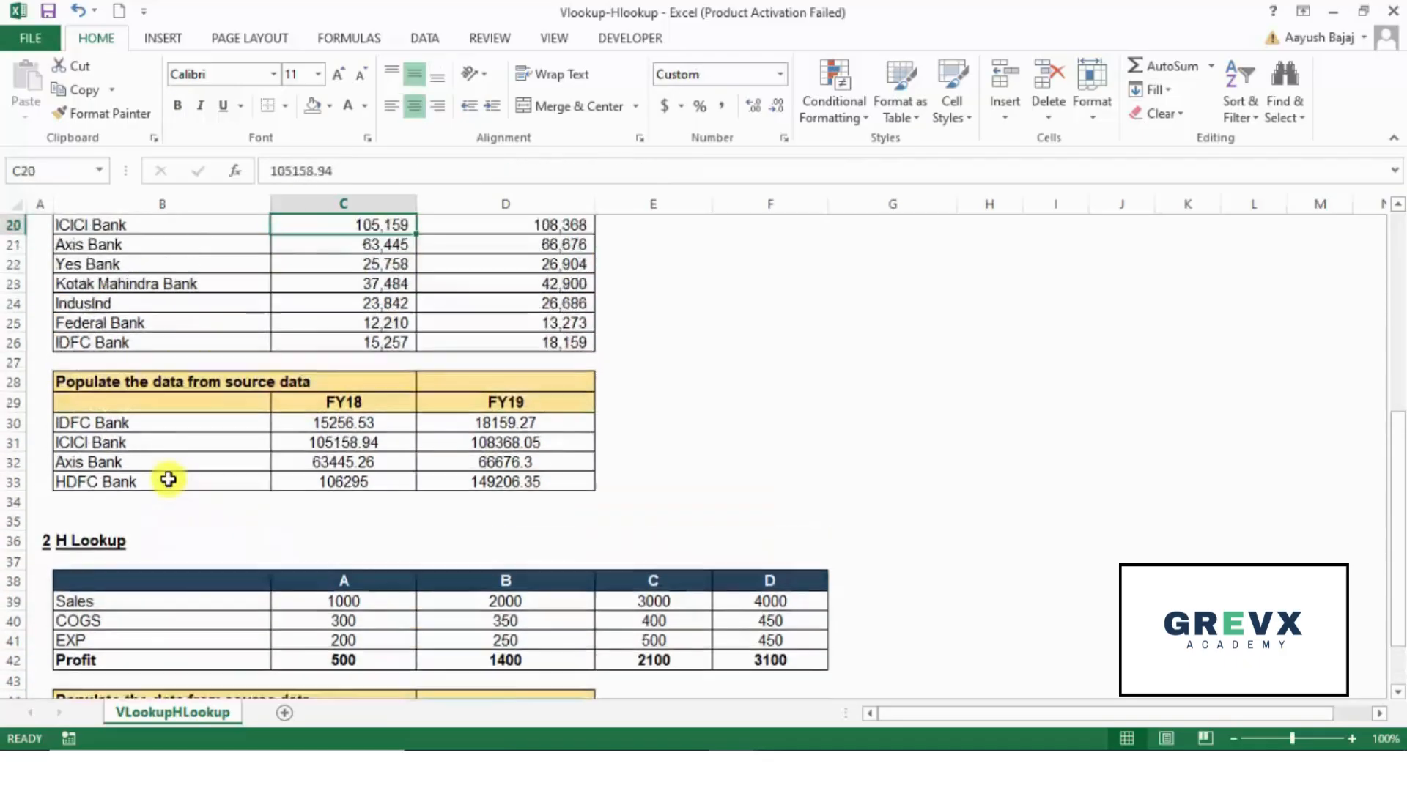
key(Up)
key(Up)
key(Up)
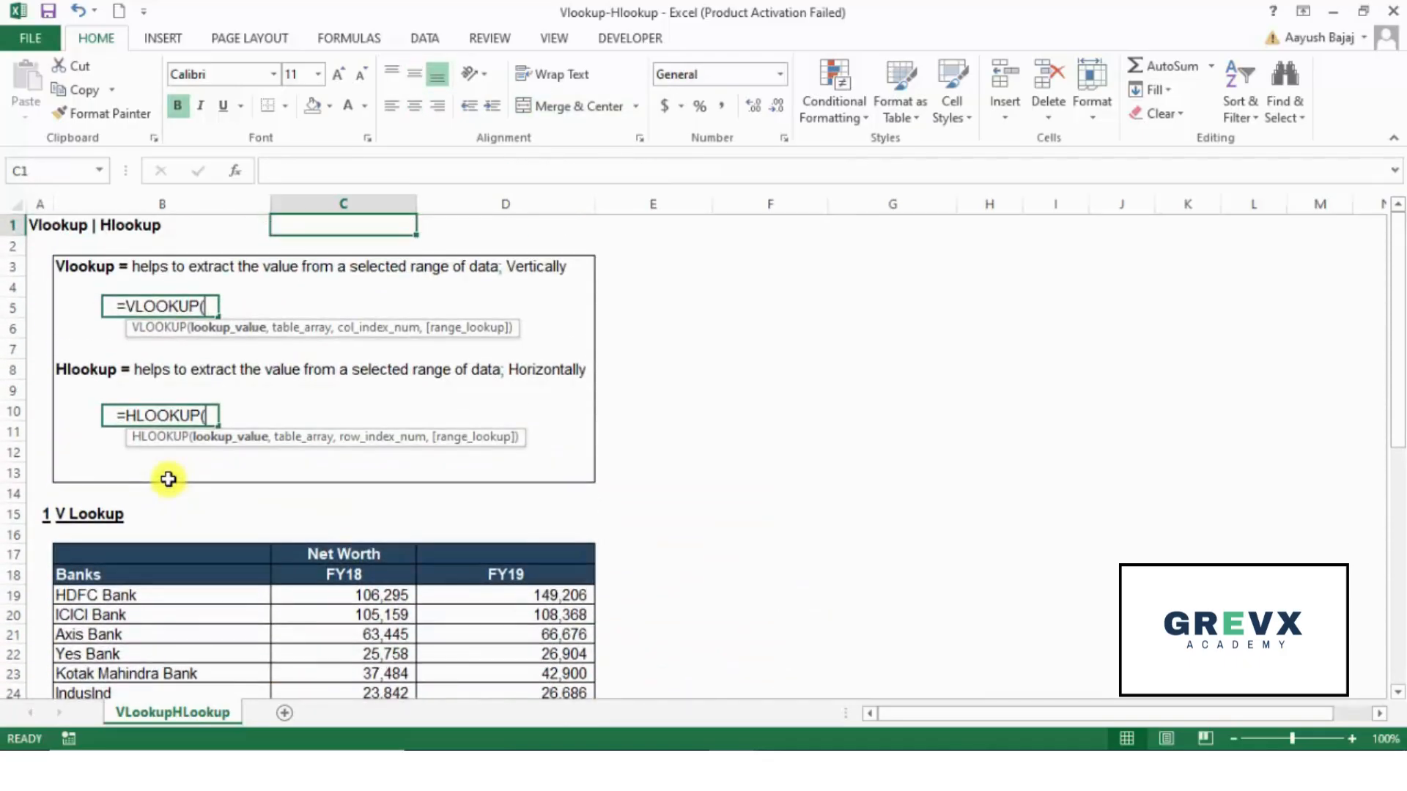